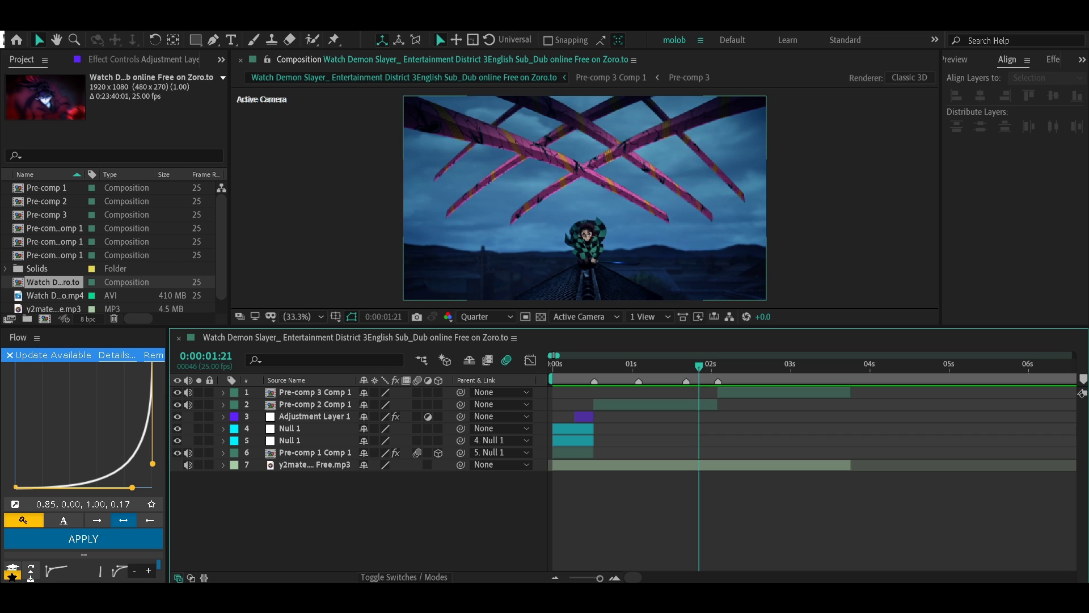
Play back the main composition with its three pre-comps, nulls, adjustment layer and MP3 track.
{"action": "key", "text": "space"}
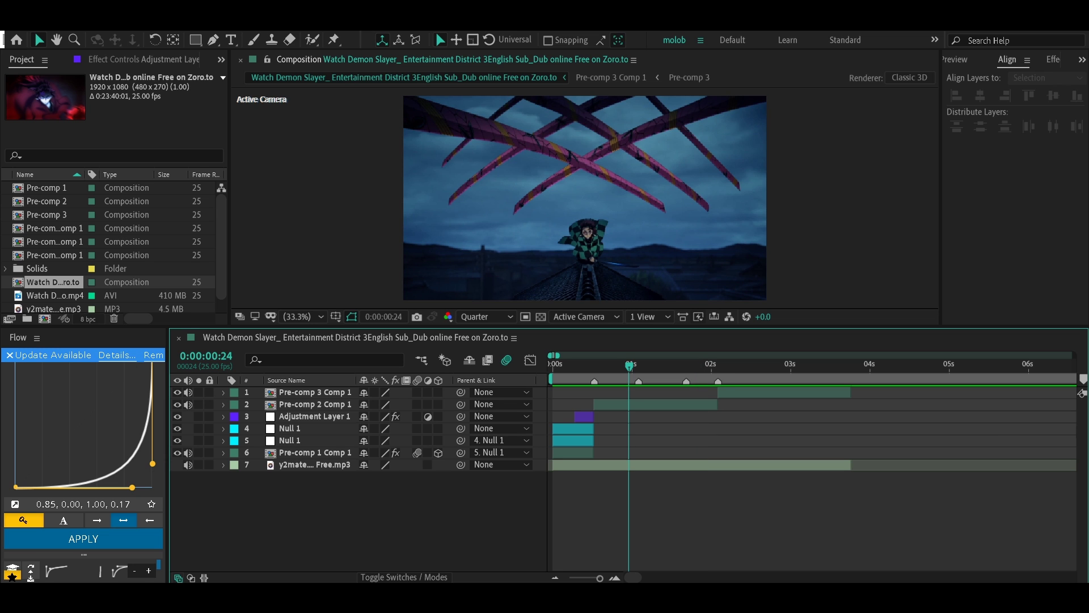
Preview from 0:15 with the MP3 waveform shown, then enable motion blur on Pre-comp 2 and 3.
{"action": "left_click", "coordinate": [601, 364]}
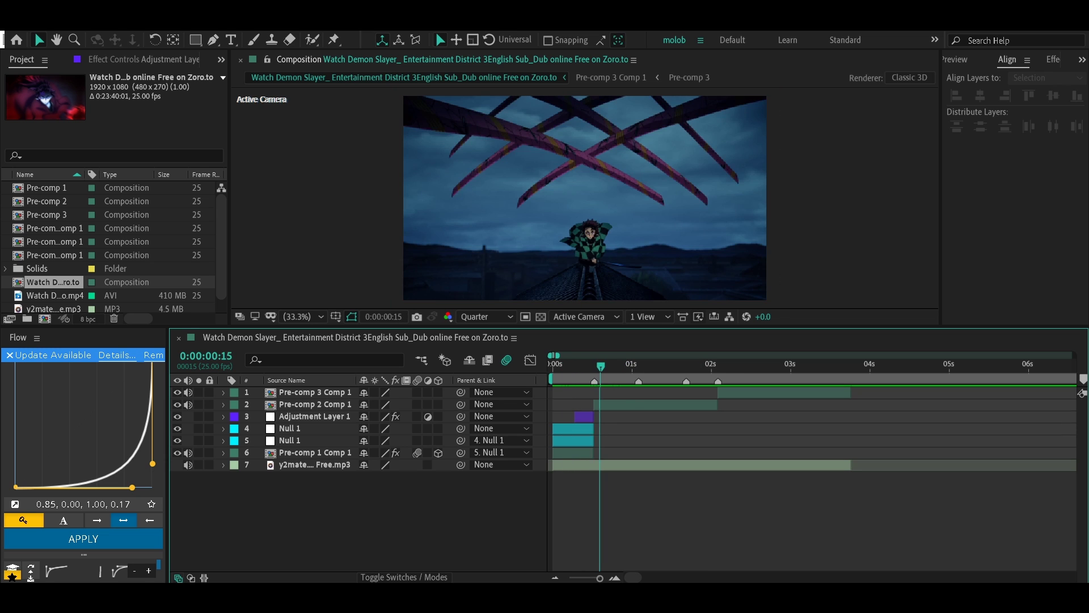
{"action": "left_click", "coordinate": [314, 464]}
{"action": "key", "text": "l"}
{"action": "key", "text": "l"}
{"action": "key", "text": "space"}
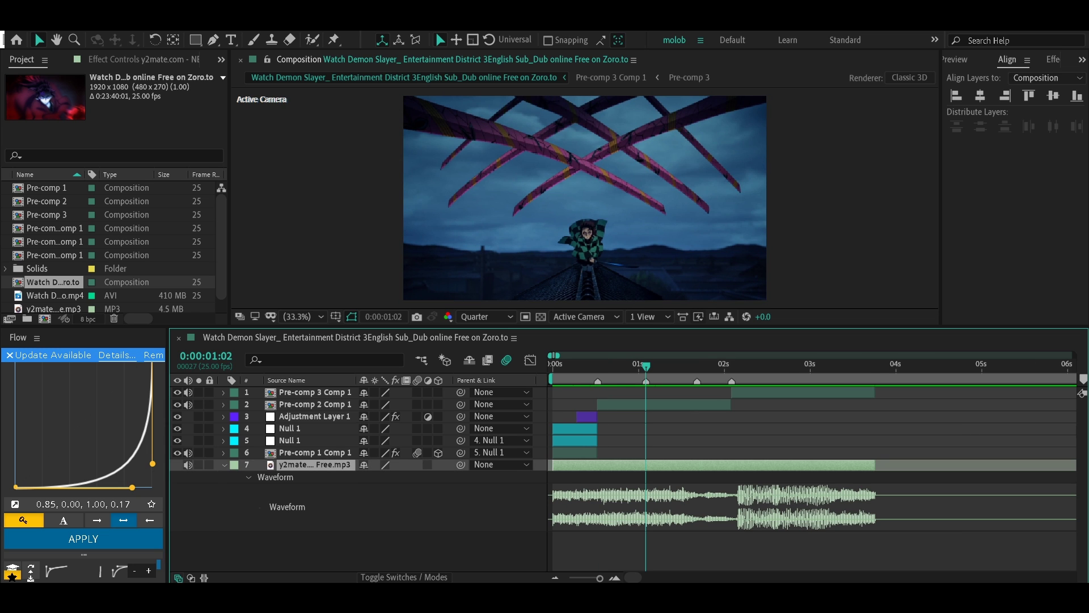
{"action": "key", "text": "space"}
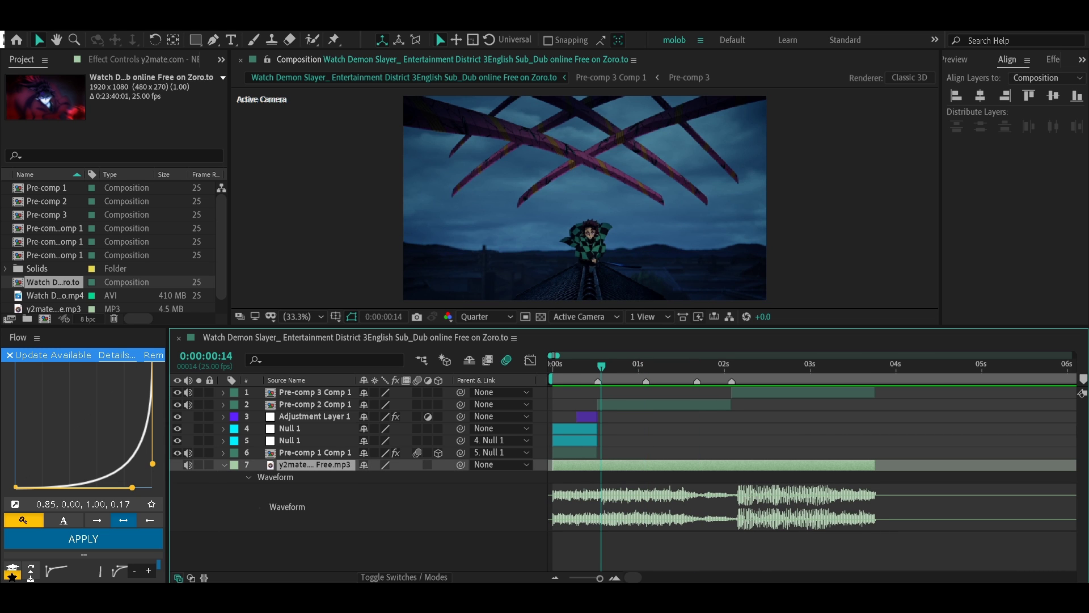
{"action": "left_click", "coordinate": [315, 404]}
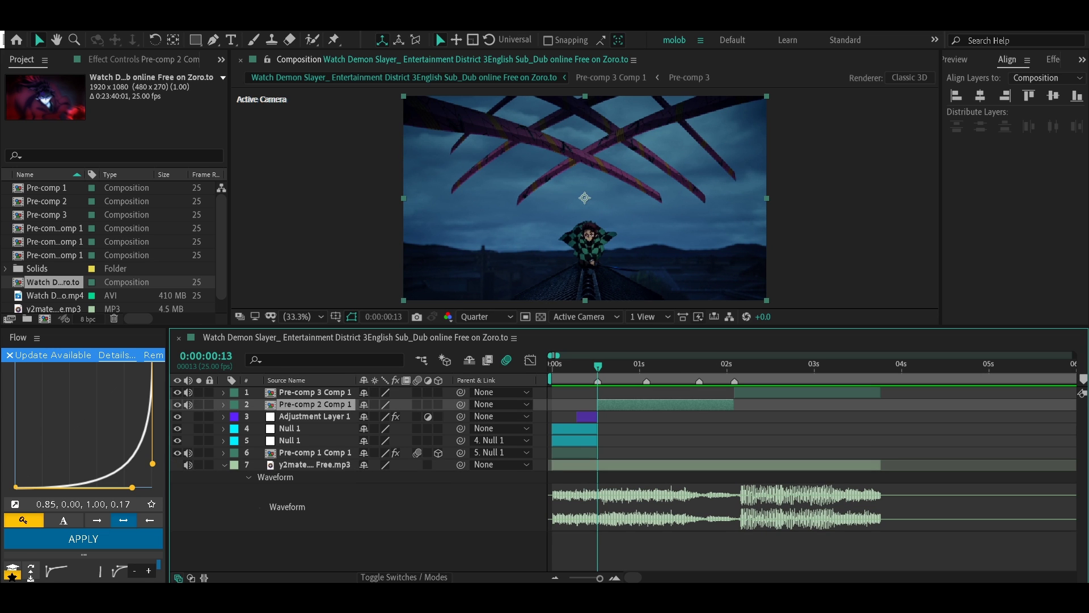
{"action": "left_click_drag", "start_coordinate": [418, 392], "coordinate": [417, 440]}
Add a 50mm Camera 1 trimmed to run from 0:13 to about 2:00.
{"action": "right_click", "coordinate": [447, 406]}
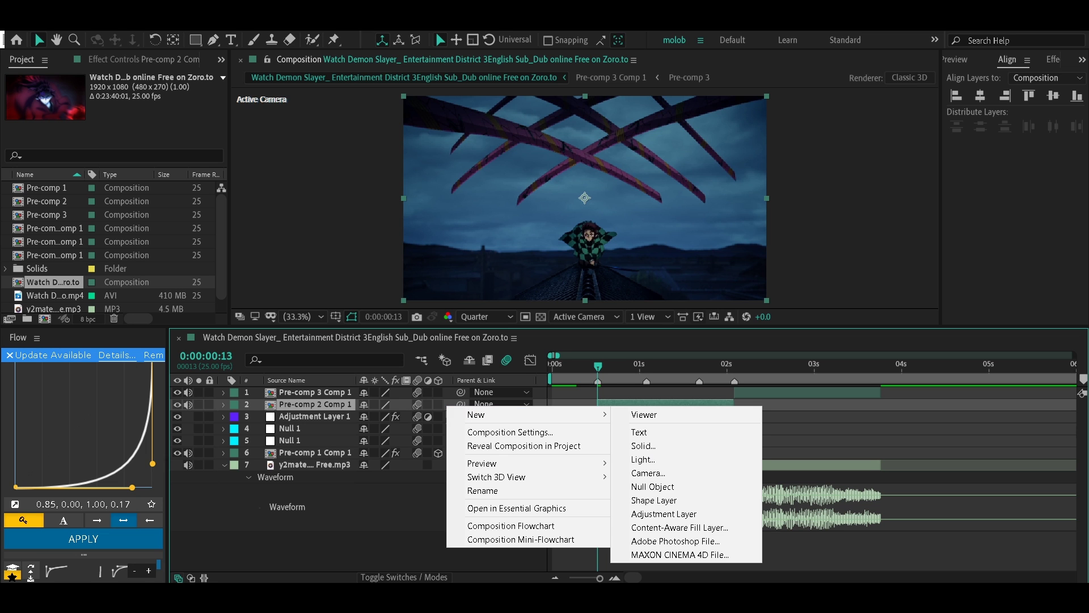
{"action": "mouse_move", "coordinate": [476, 415]}
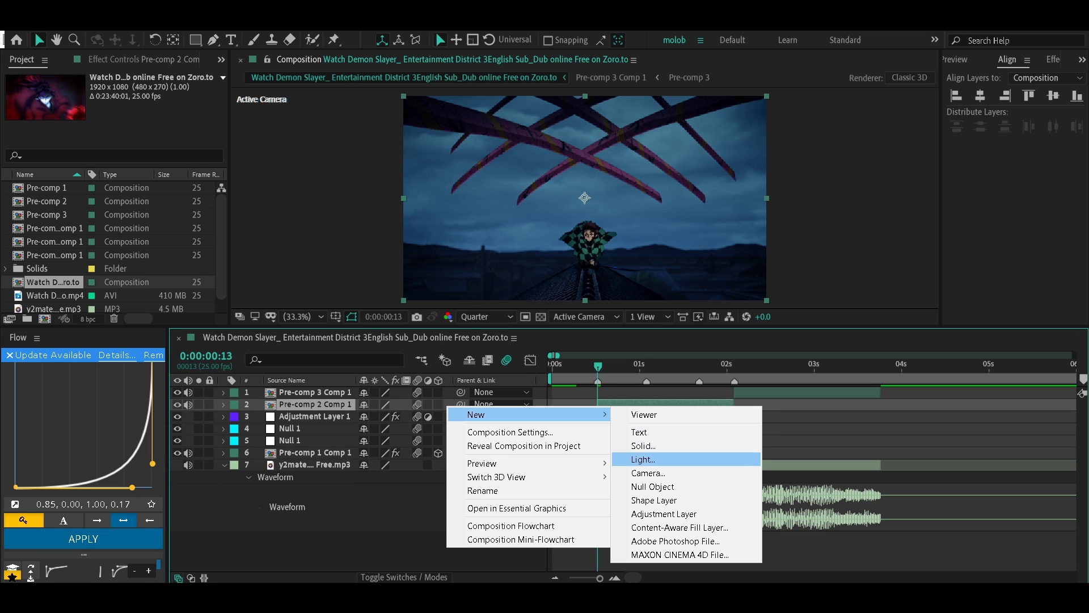
{"action": "left_click", "coordinate": [648, 472]}
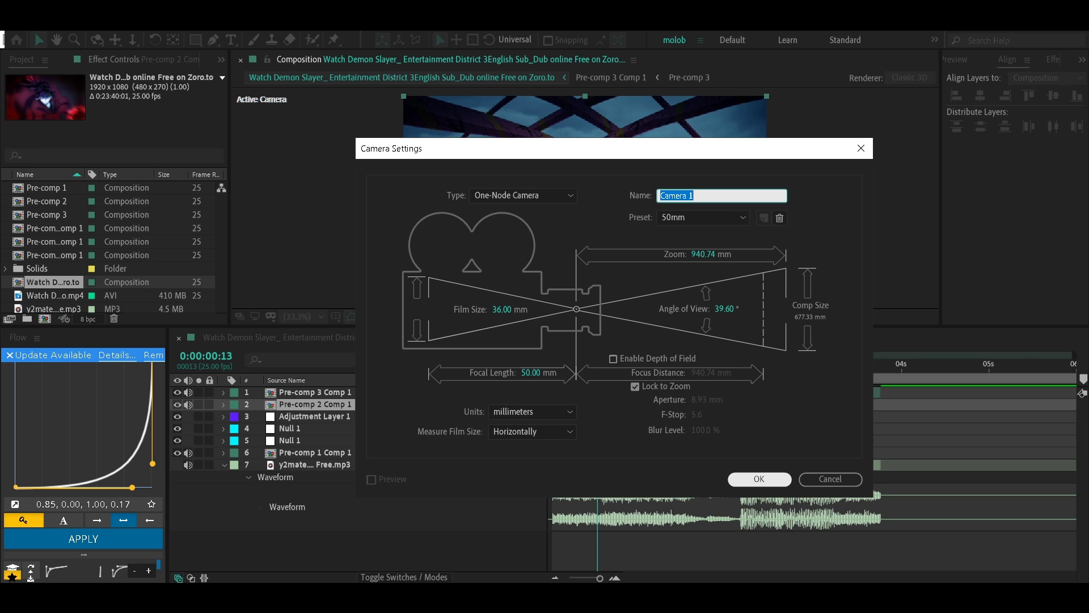
{"action": "left_click", "coordinate": [760, 479]}
{"action": "key", "text": "alt+bracketleft"}
{"action": "key", "text": "k"}
{"action": "key", "text": "k"}
{"action": "key", "text": "k"}
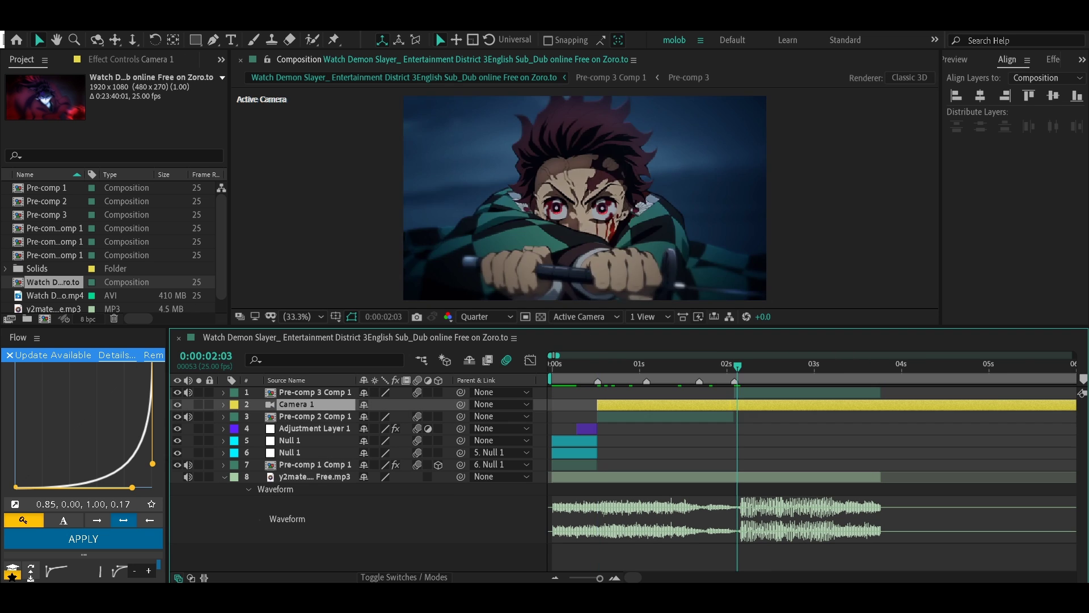
{"action": "key", "text": "alt+bracketright"}
{"action": "key", "text": "i"}
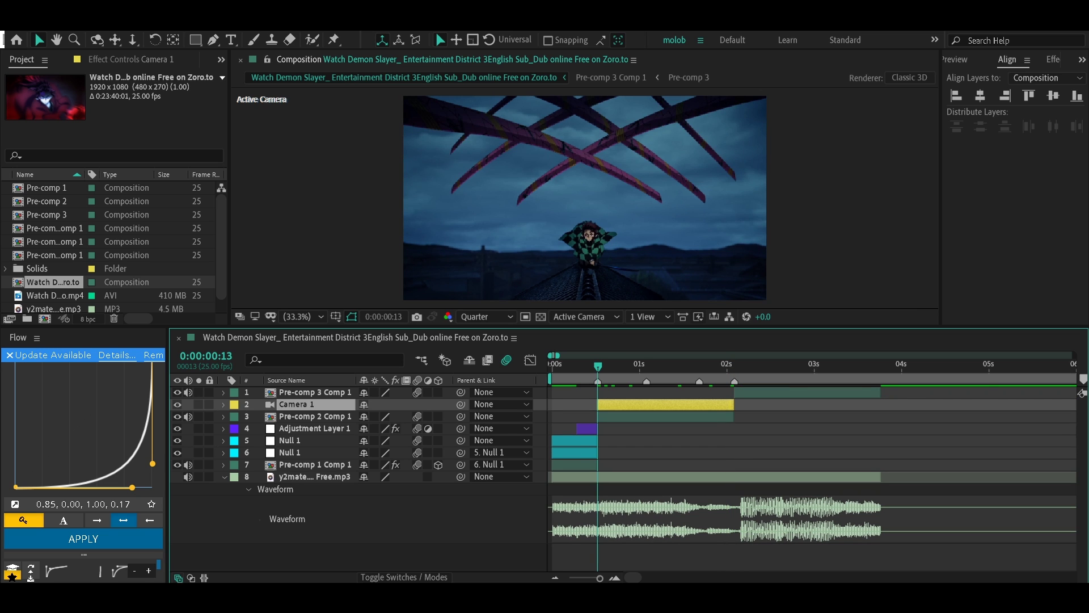
Add a Null 2 layer trimmed from 0:13 to 2:01 and duplicate it three times.
{"action": "right_click", "coordinate": [447, 407]}
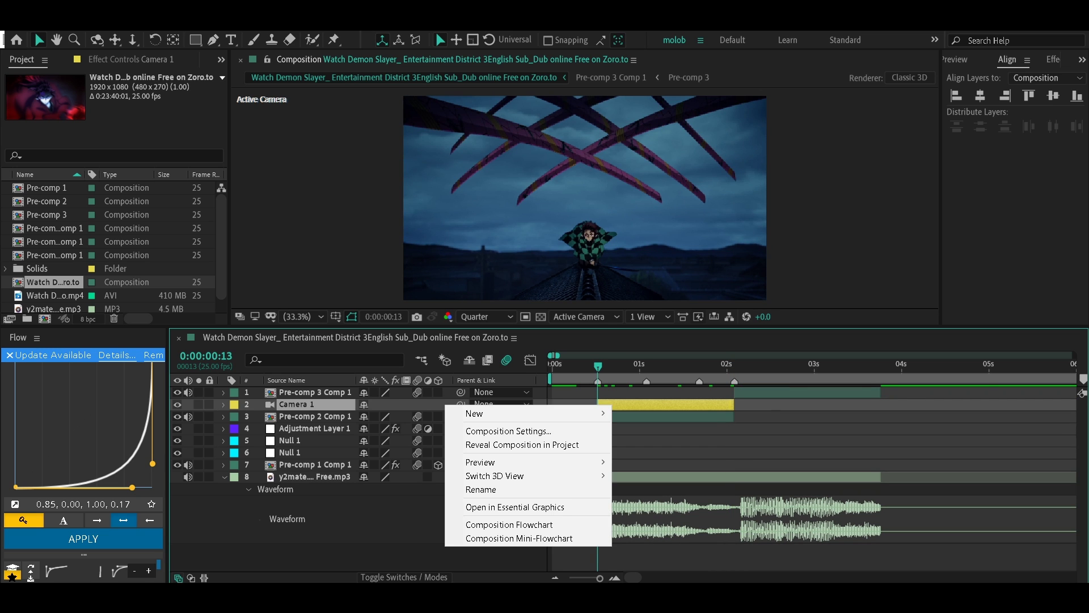
{"action": "mouse_move", "coordinate": [471, 413]}
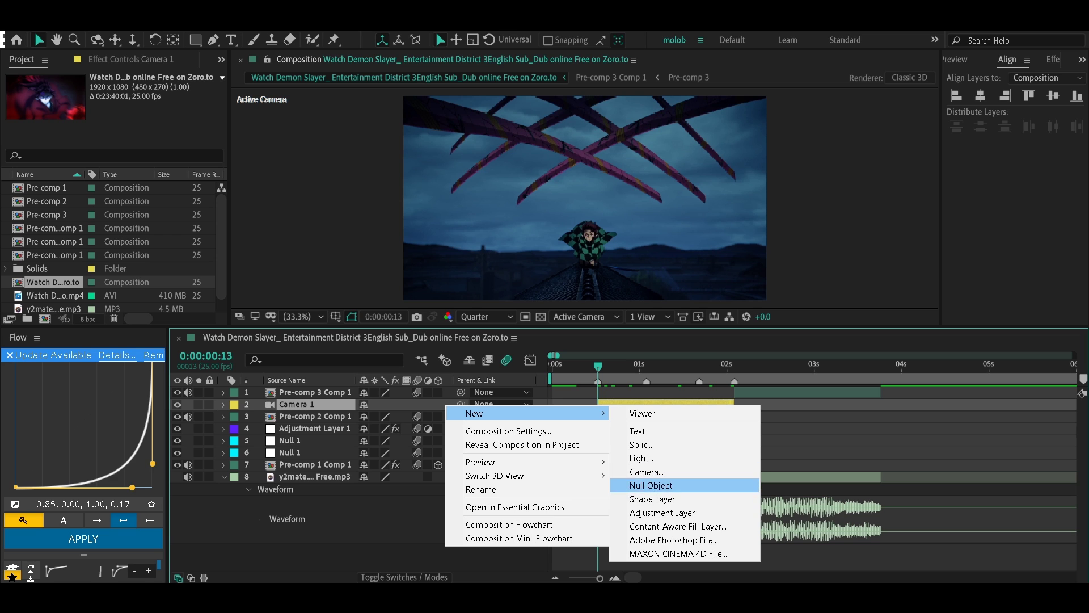
{"action": "key", "text": "Escape"}
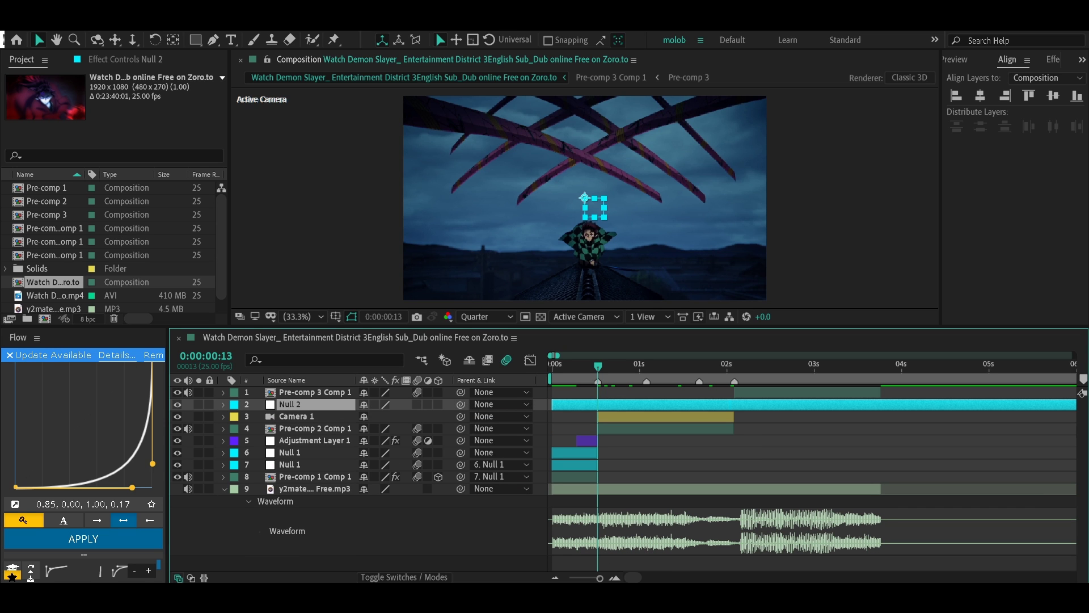
{"action": "key", "text": "alt+bracketleft"}
{"action": "left_click_drag", "start_coordinate": [598, 366], "coordinate": [731, 366]}
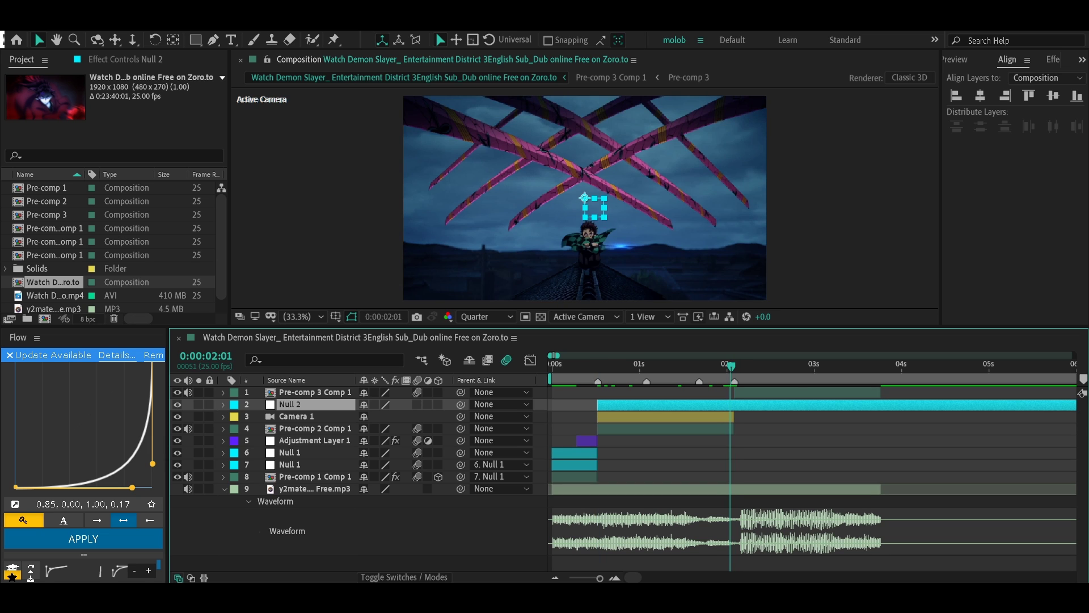
{"action": "key", "text": "alt+bracketright"}
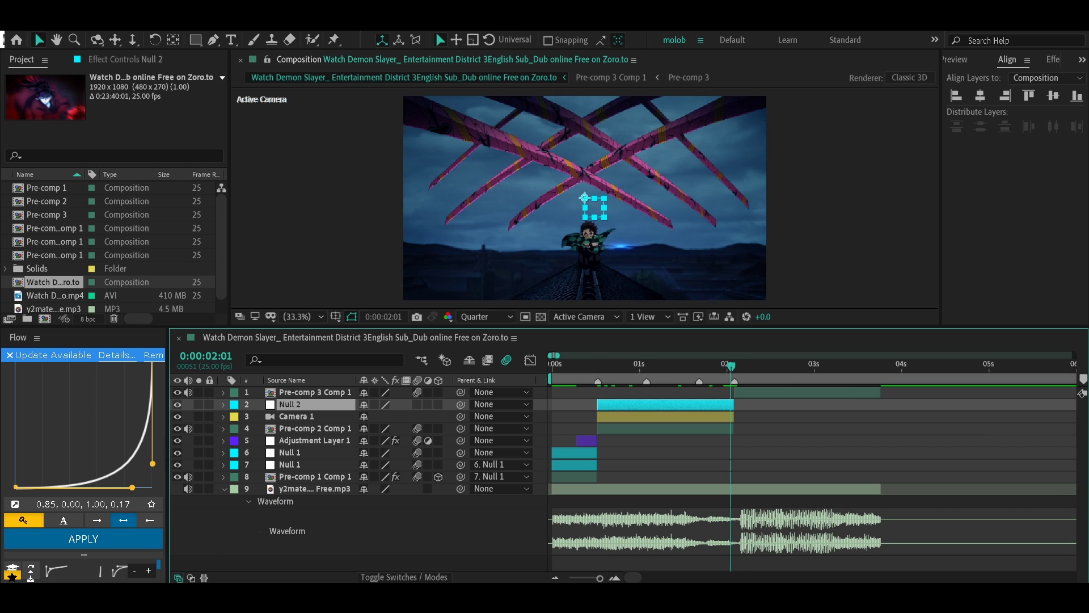
{"action": "key", "text": "j"}
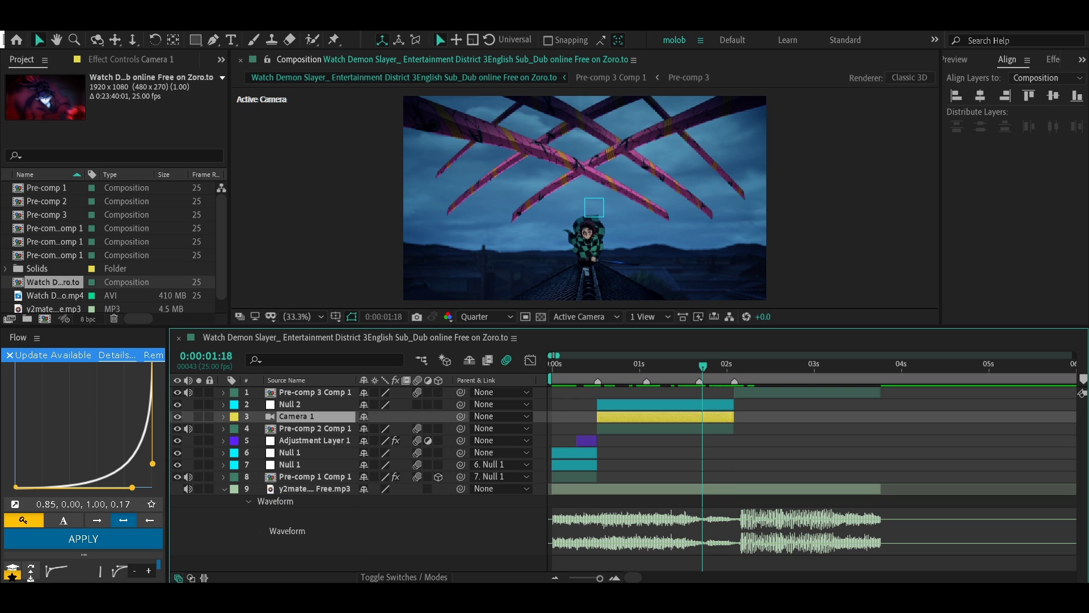
{"action": "key", "text": "ctrl+d"}
{"action": "key", "text": "ctrl+d"}
{"action": "key", "text": "ctrl+d"}
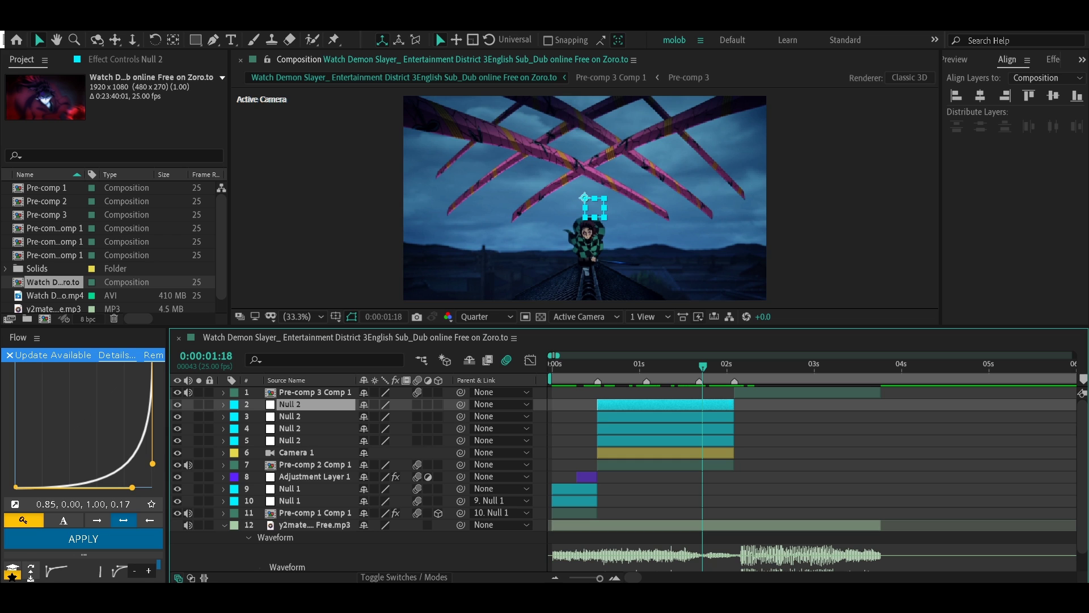
Make the pre-comps and Null 2 layers 3D.
{"action": "left_click_drag", "start_coordinate": [438, 392], "coordinate": [438, 464]}
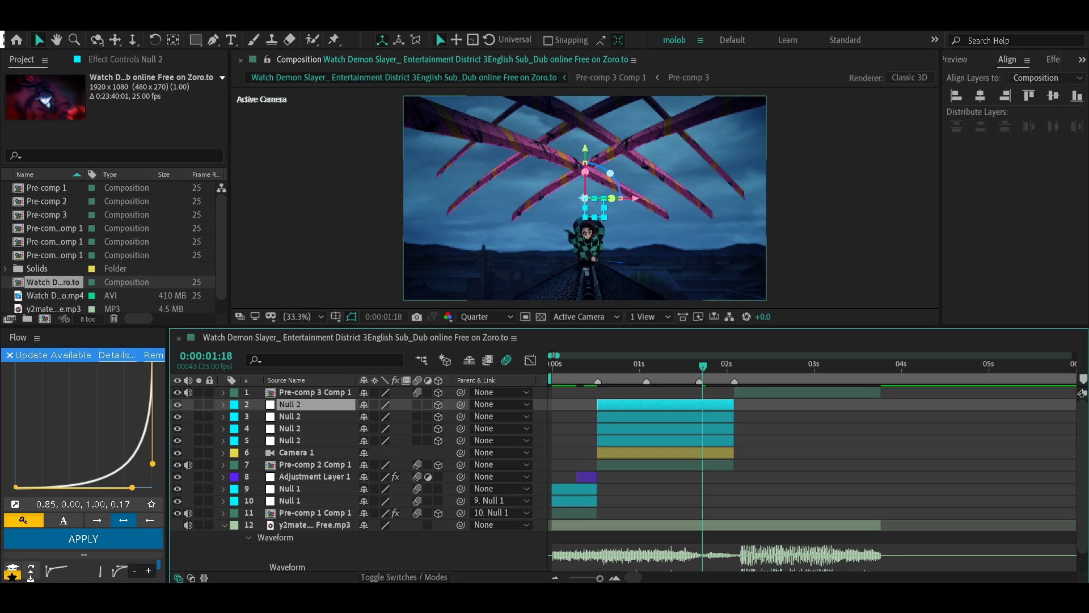
{"action": "key", "text": "F2"}
{"action": "key", "text": "j"}
{"action": "key", "text": "="}
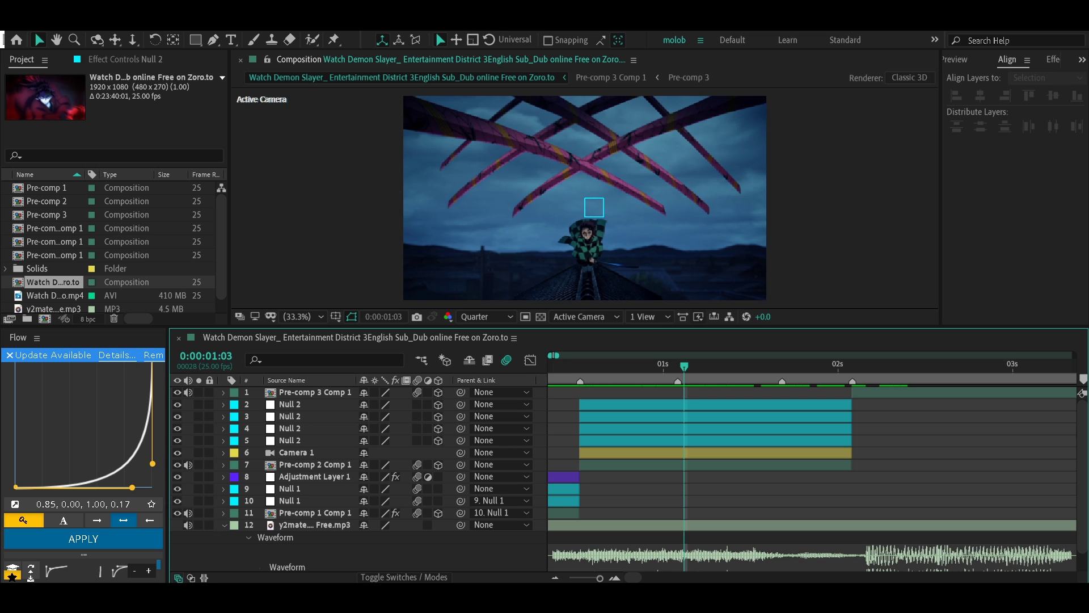
Parent Camera 1 to layer 5 Null 2 and chain the nulls 5→4→3→2.
{"action": "left_click", "coordinate": [292, 453]}
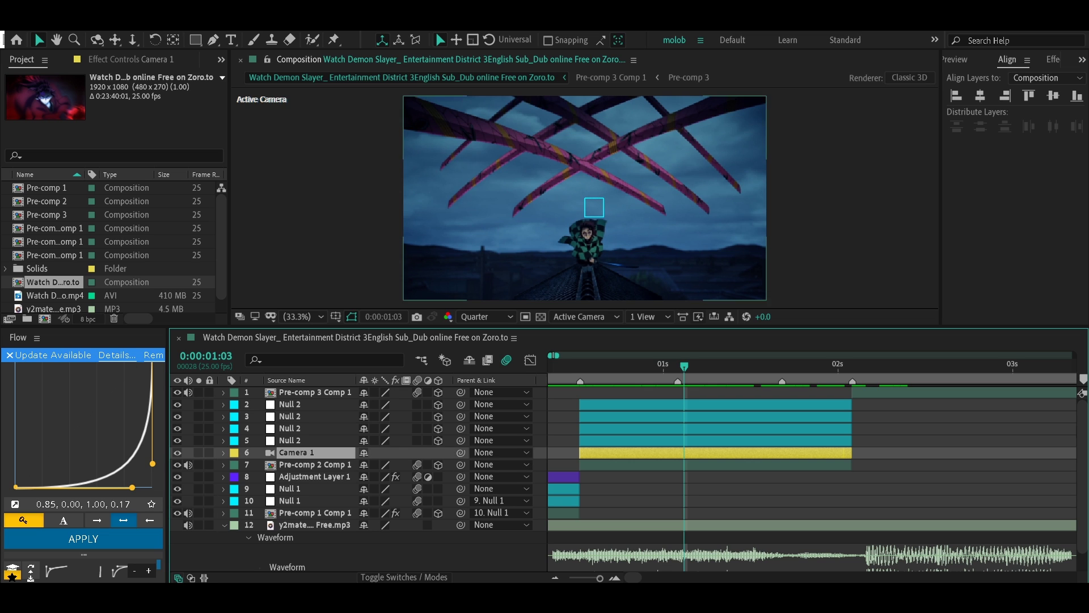
{"action": "left_click_drag", "start_coordinate": [460, 452], "coordinate": [306, 441]}
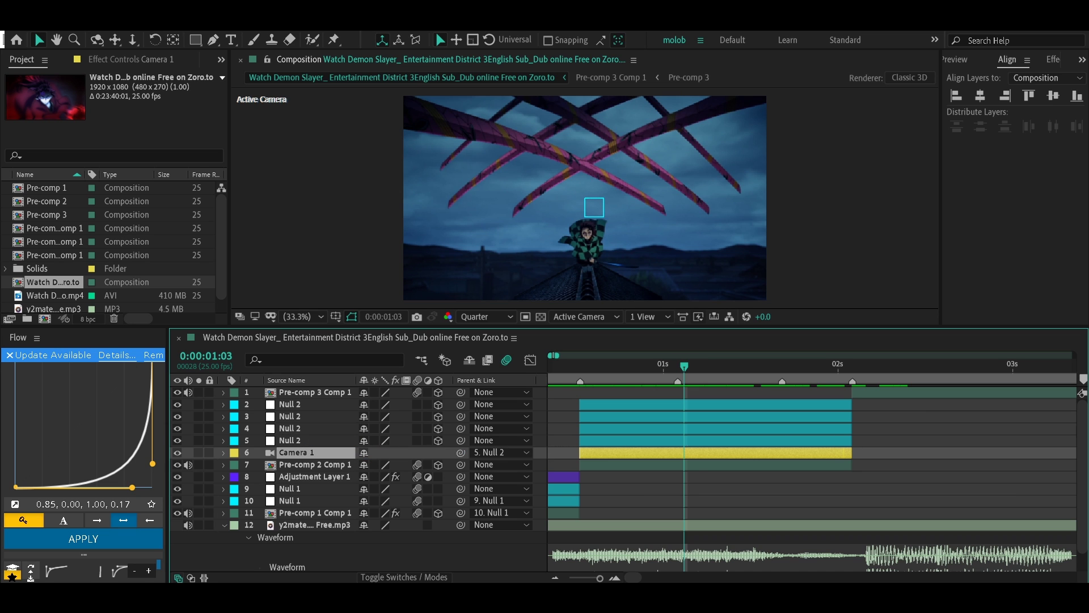
{"action": "left_click_drag", "start_coordinate": [460, 441], "coordinate": [306, 416]}
{"action": "left_click_drag", "start_coordinate": [460, 416], "coordinate": [306, 404]}
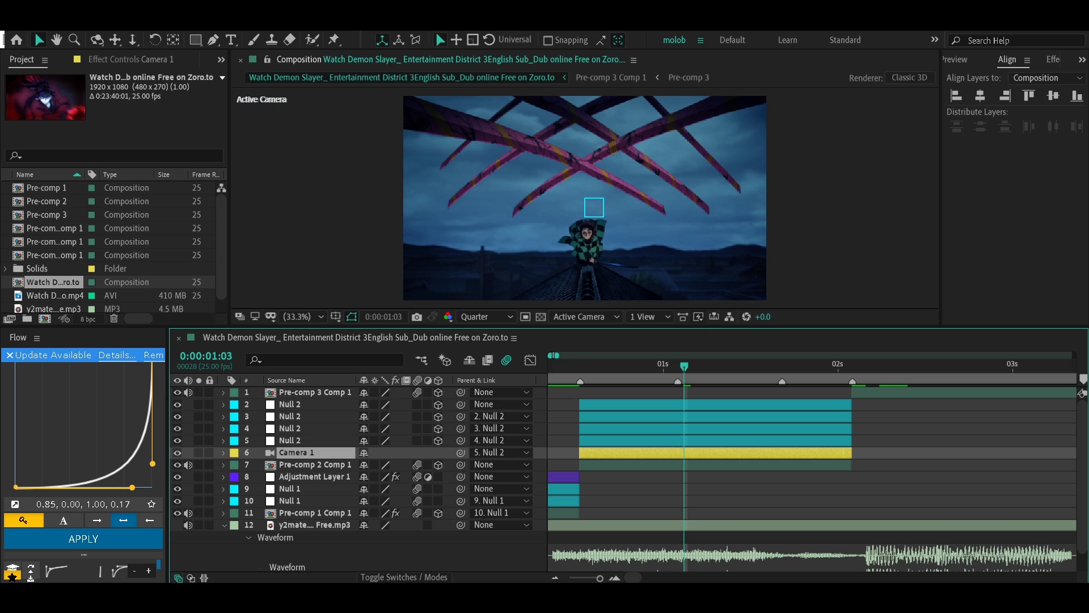
{"action": "left_click", "coordinate": [290, 441]}
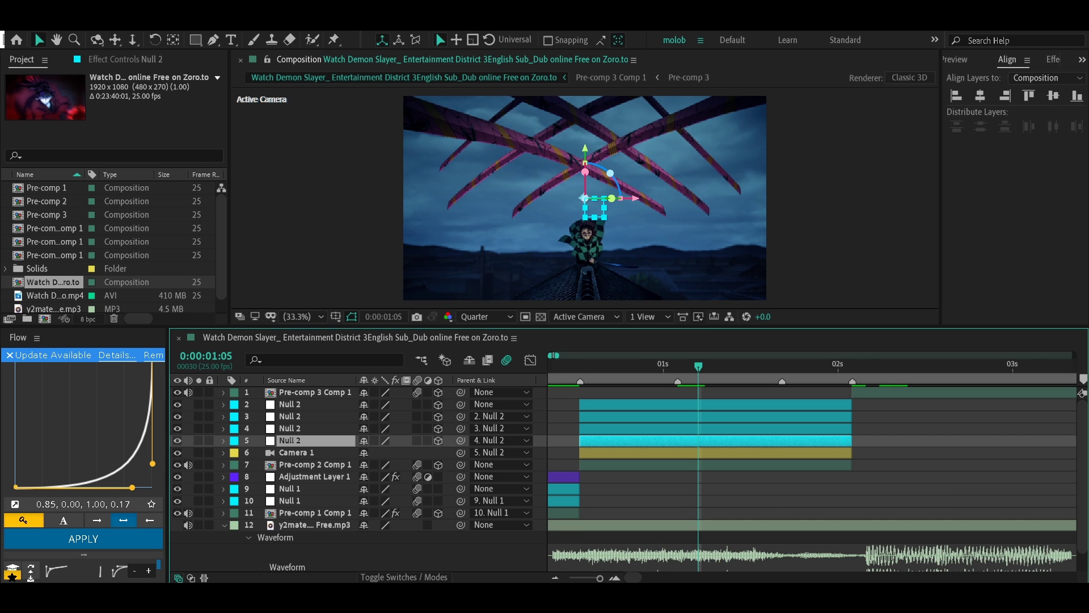
Add a 0,0,0 Position keyframe to layer 5 Null 2 at 0:00:01:05.
{"action": "key", "text": "minus"}
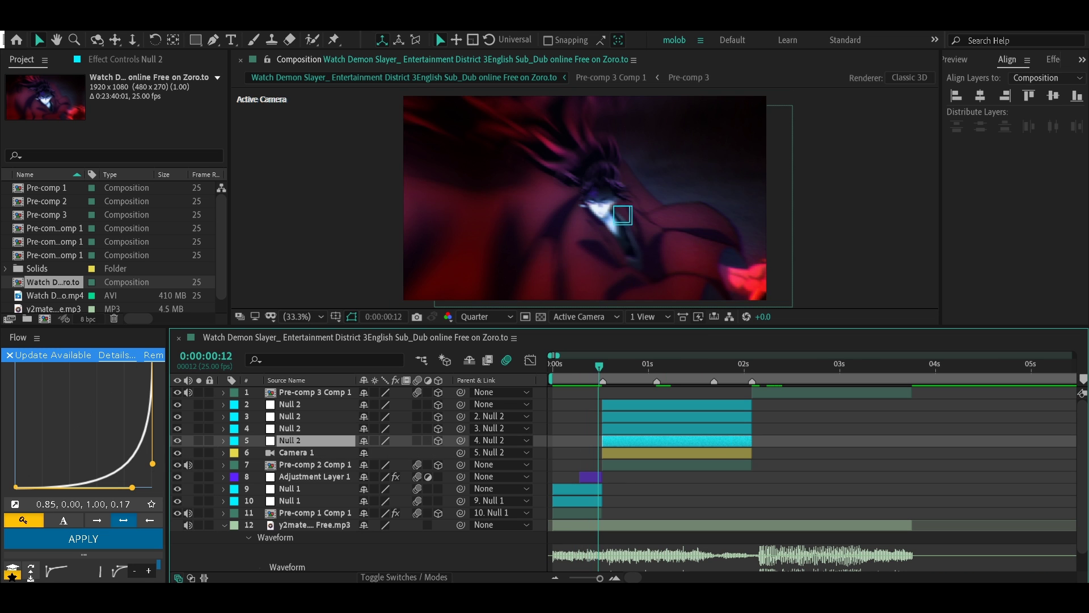
{"action": "key", "text": "Page_Down"}
{"action": "key", "text": "Page_Down"}
{"action": "key", "text": "Page_Down"}
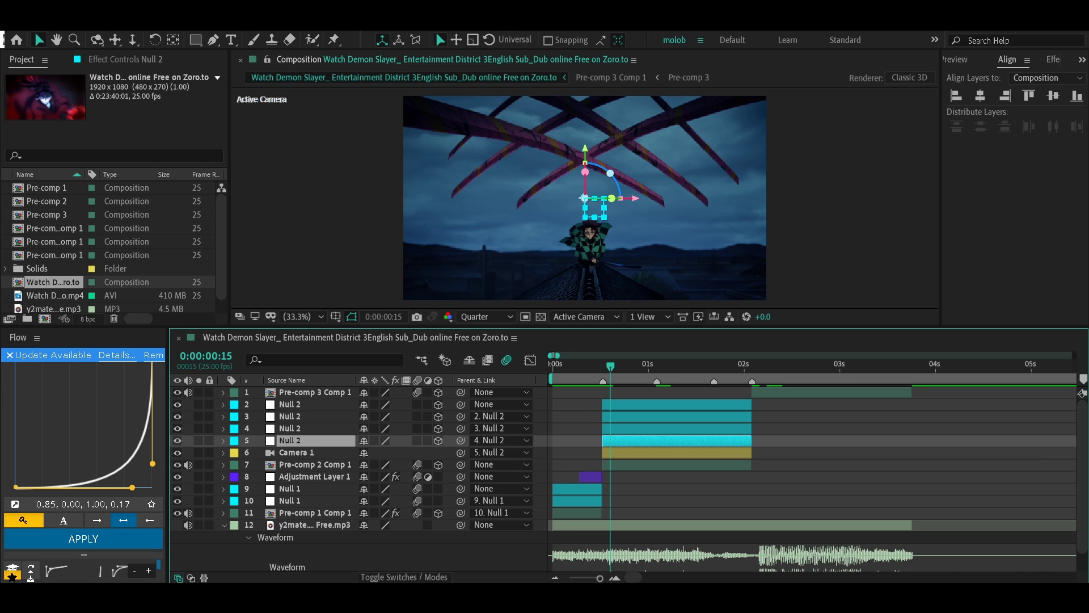
{"action": "key", "text": "equal"}
{"action": "key", "text": "Page_Down"}
{"action": "key", "text": "Page_Down"}
{"action": "key", "text": "Page_Down"}
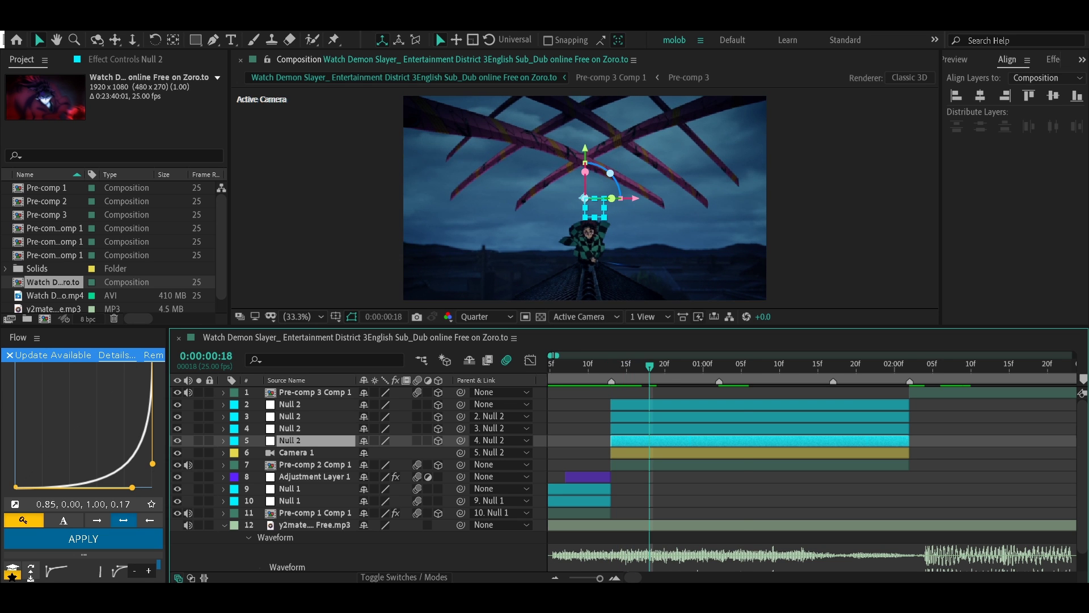
{"action": "key", "text": "space"}
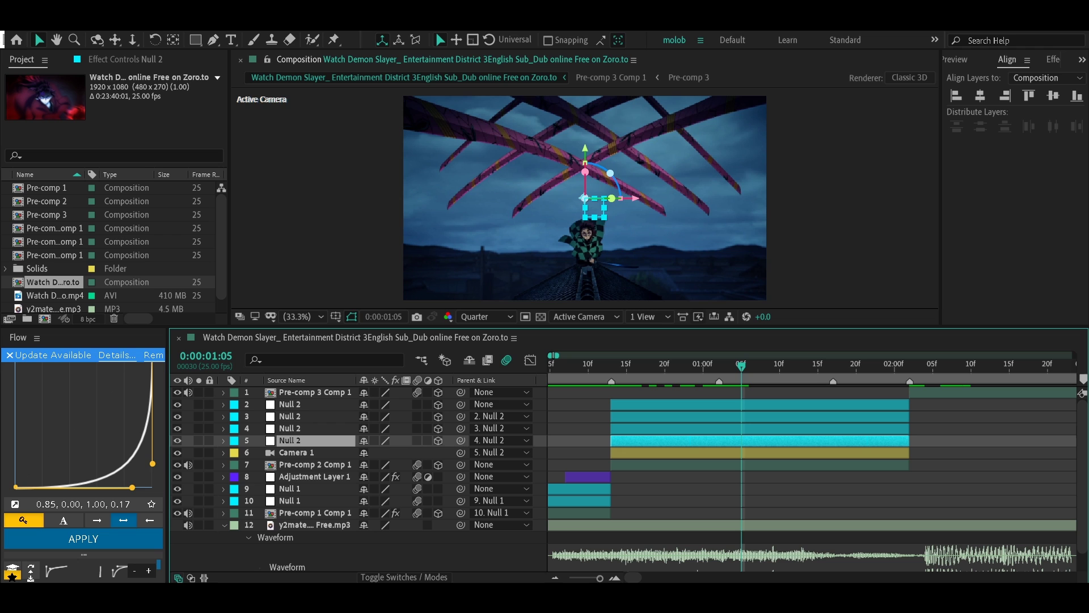
{"action": "key", "text": "p"}
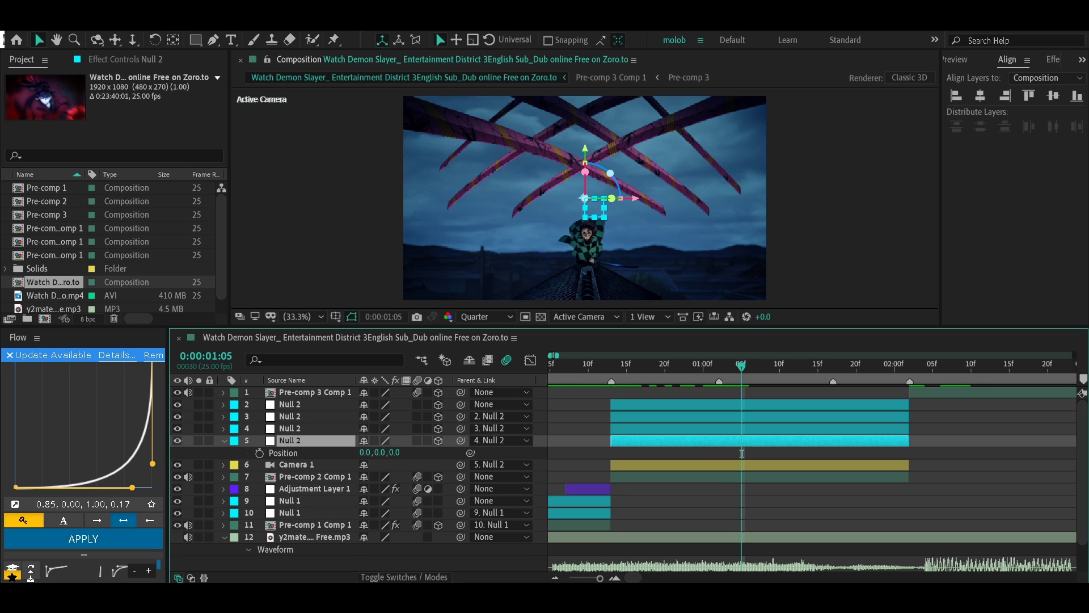
{"action": "key", "text": "alt+shift+p"}
{"action": "key", "text": "Page_Up"}
{"action": "key", "text": "Page_Up"}
{"action": "key", "text": "Page_Up"}
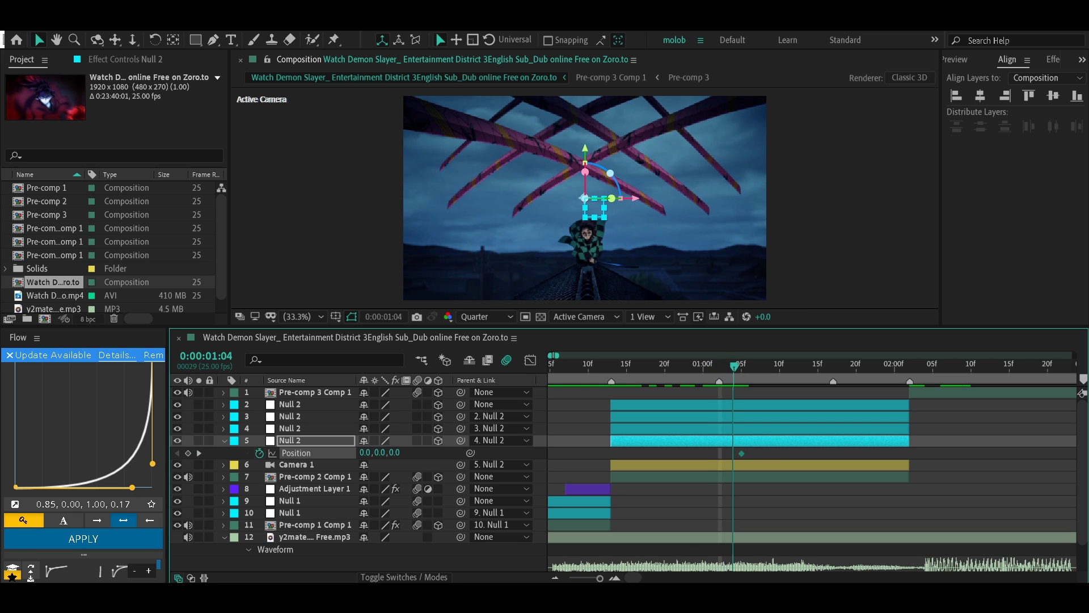
{"action": "key", "text": "ctrl+Up"}
{"action": "key", "text": "ctrl+Down"}
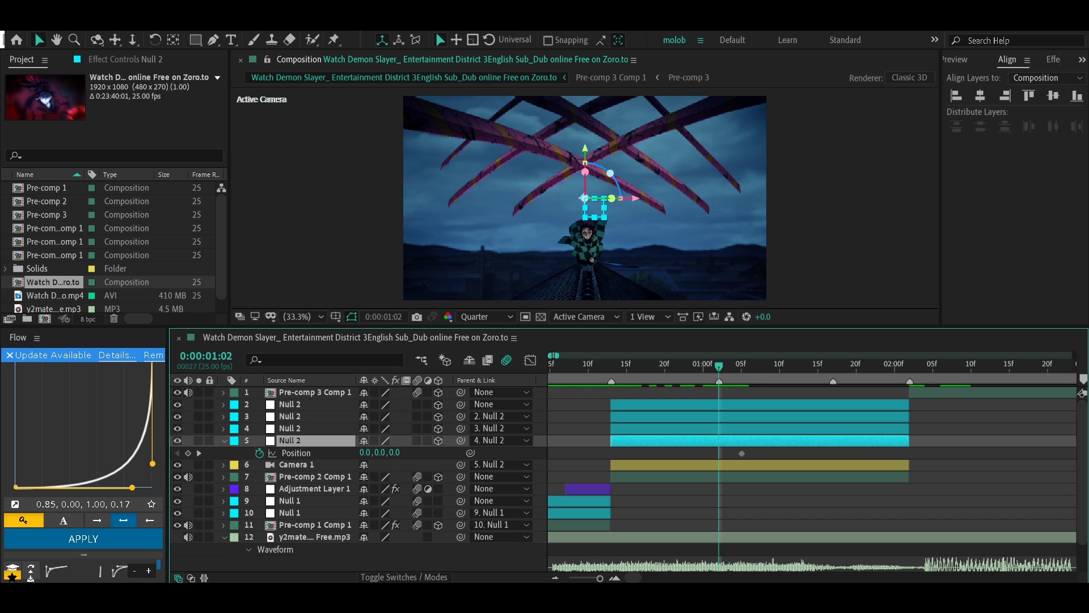
Add a 0:13 Position keyframe on layer 5 Null 2, setting Y to 208 and pushing Z deep.
{"action": "key", "text": "i"}
{"action": "key", "text": "ctrl+v"}
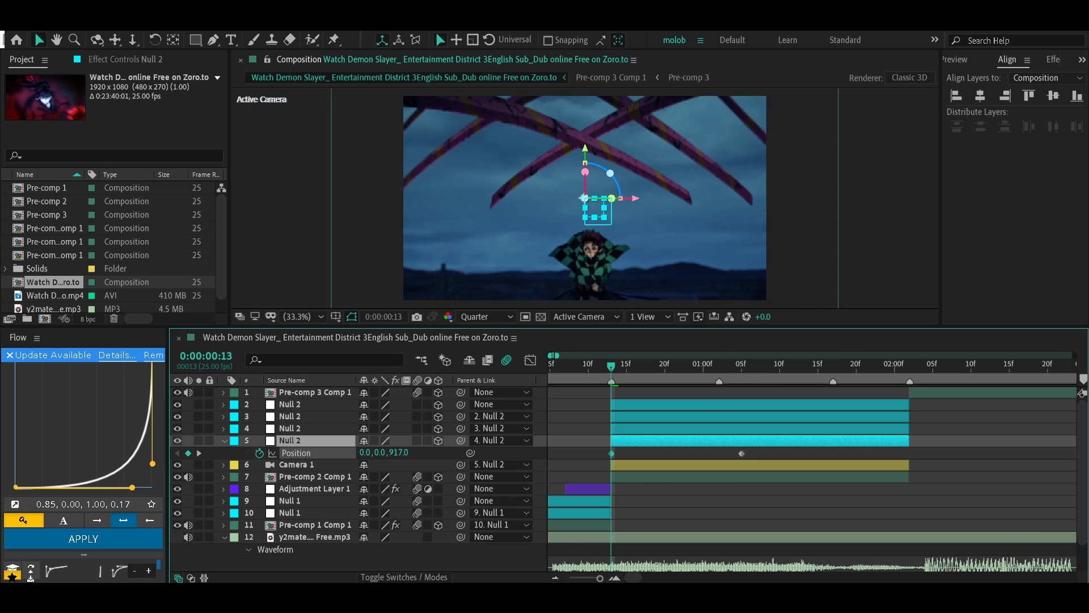
{"action": "type", "text": "1517"}
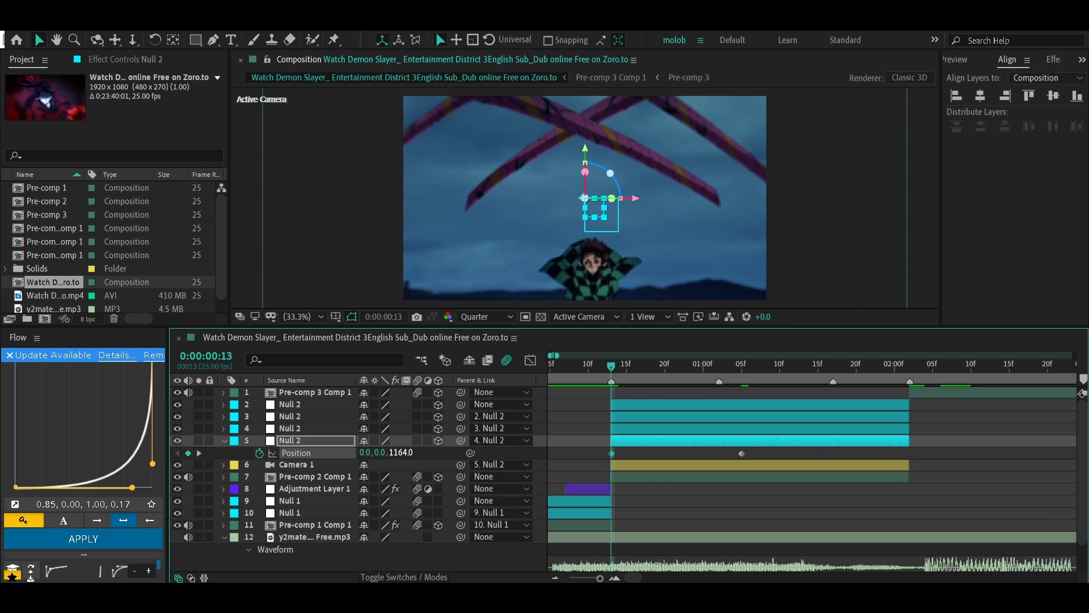
{"action": "key", "text": "Return"}
{"action": "left_click_drag", "start_coordinate": [377, 452], "coordinate": [417, 452]}
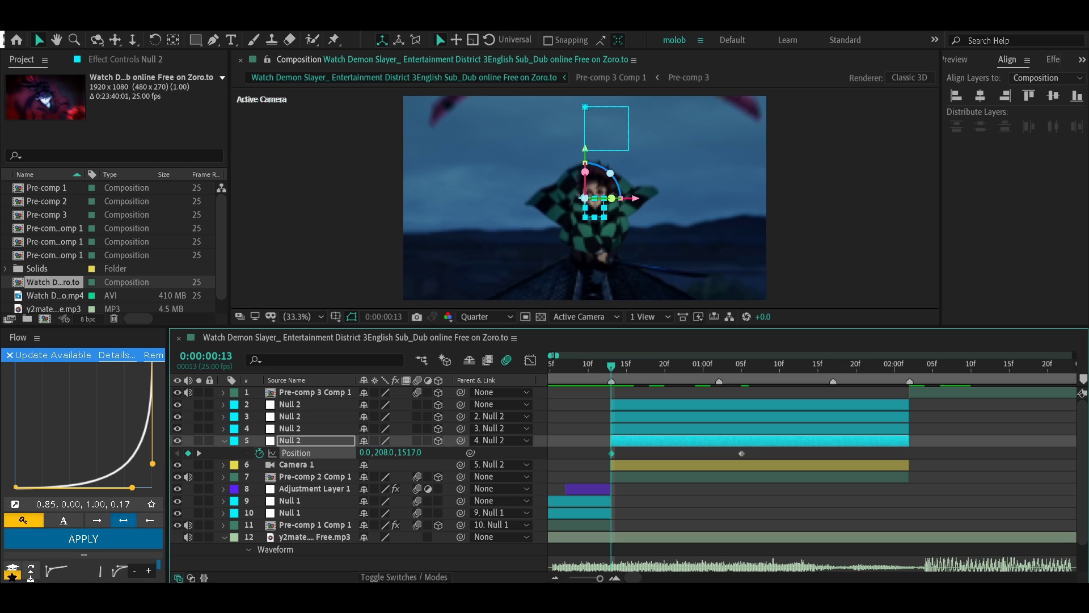
{"action": "left_click", "coordinate": [413, 452]}
{"action": "type", "text": "1470"}
{"action": "key", "text": "Return"}
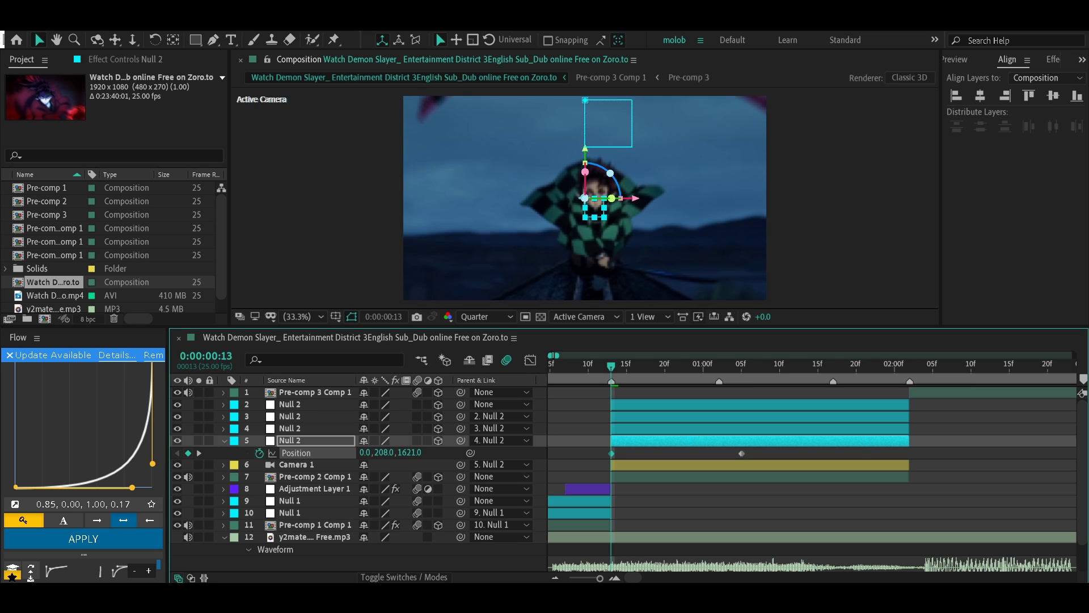
Preview the null's fly-in and select its second Position keyframe.
{"action": "key", "text": "s"}
{"action": "key", "text": "p"}
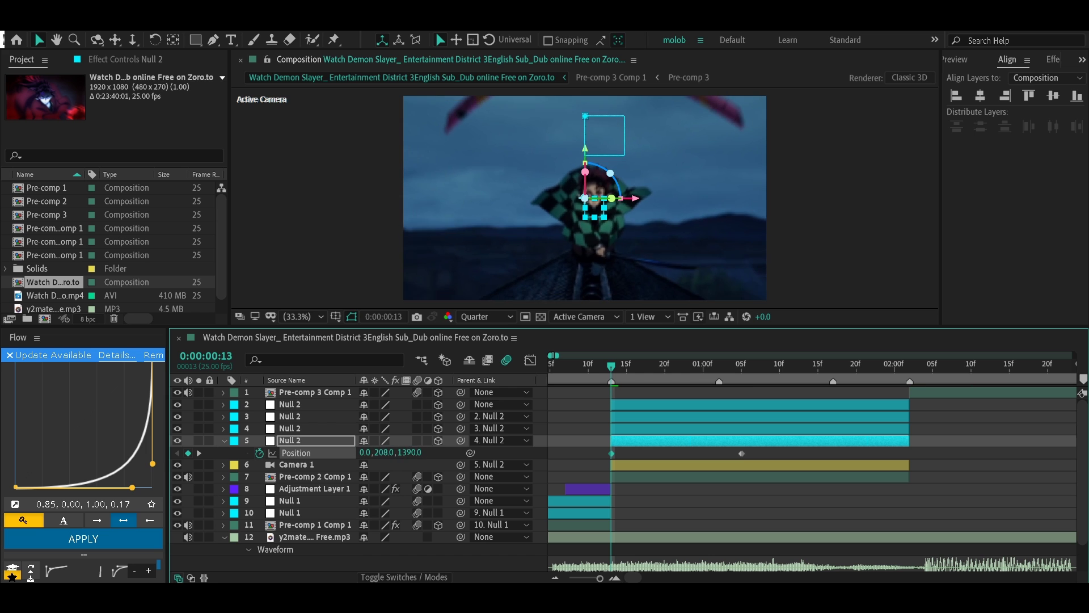
{"action": "key", "text": "space"}
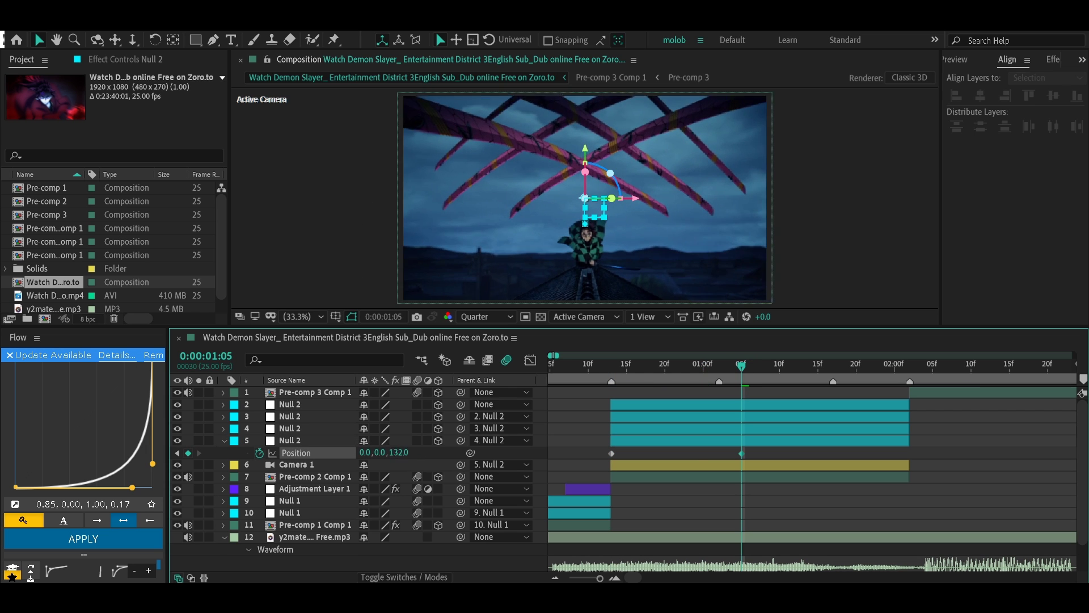
{"action": "key", "text": "space"}
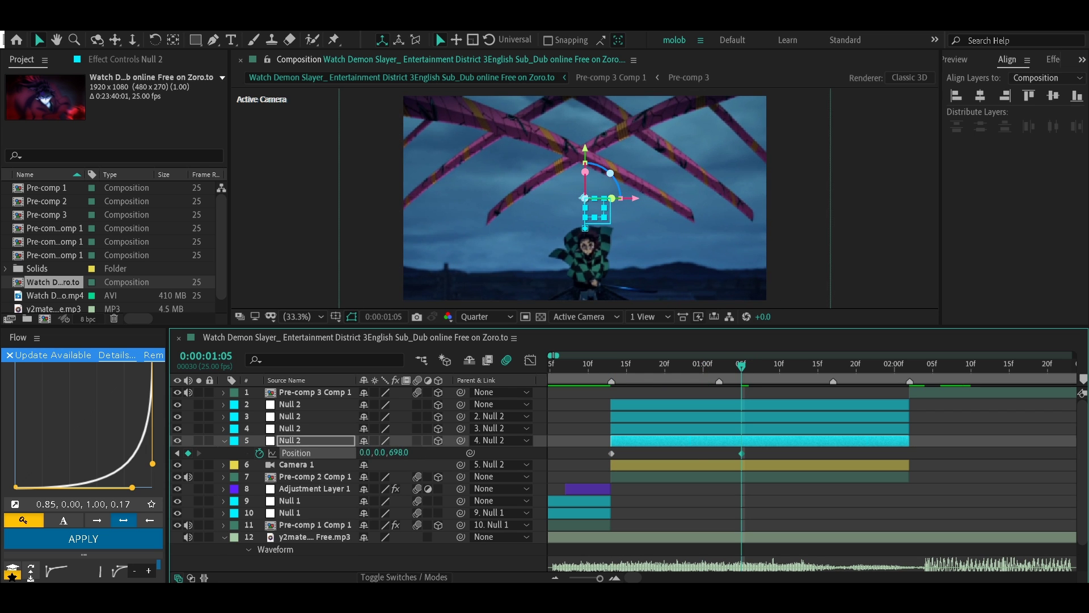
{"action": "key", "text": "j"}
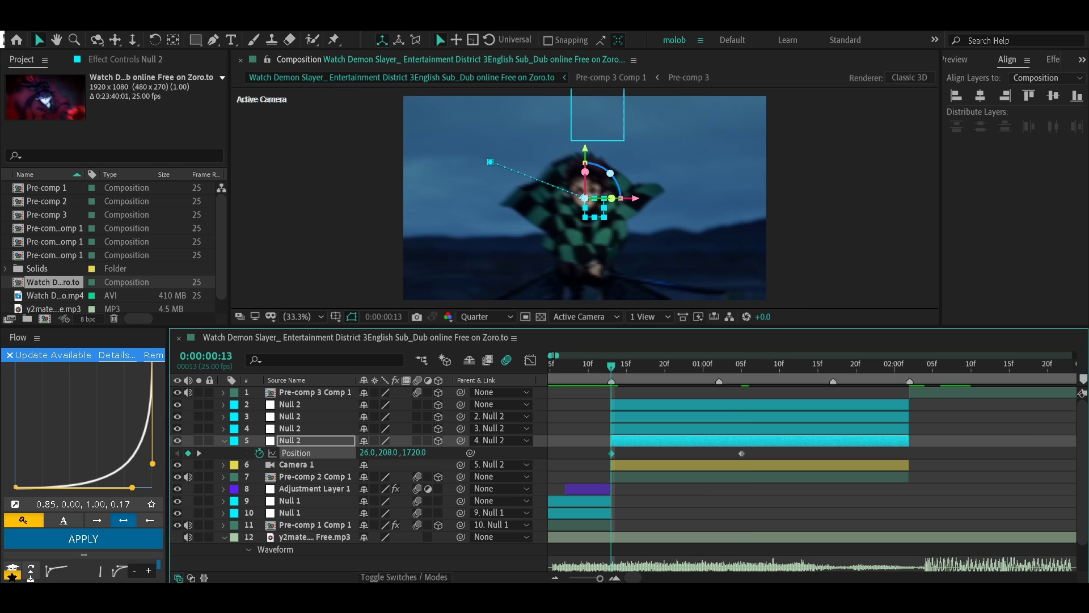
{"action": "left_click", "coordinate": [742, 453]}
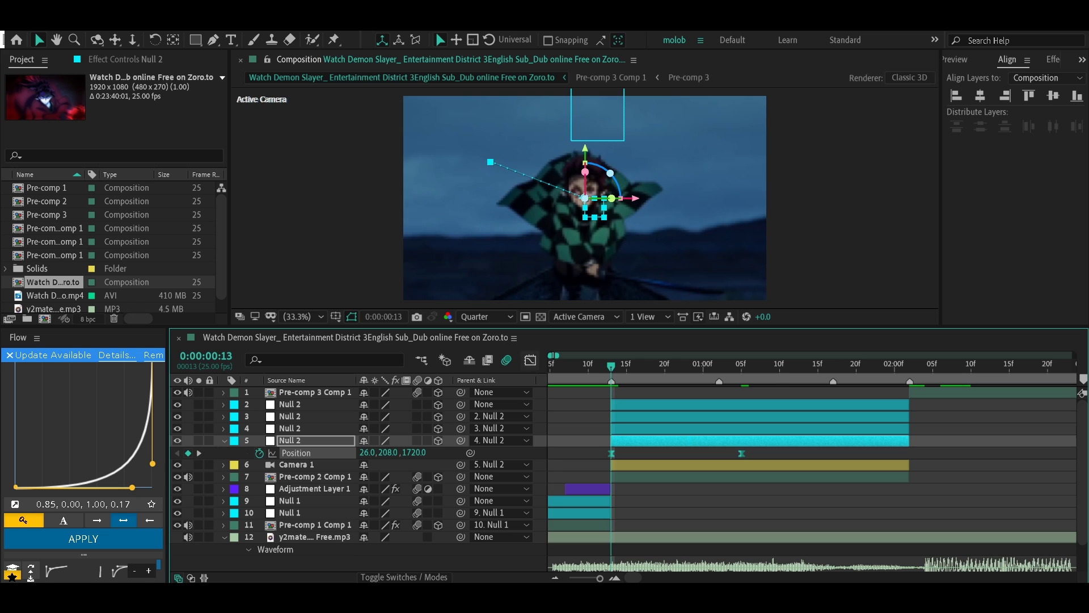
In the speed graph, drag the end keyframe's influence so the move starts fast and eases out.
{"action": "key", "text": "shift+F3"}
{"action": "right_click", "coordinate": [612, 446]}
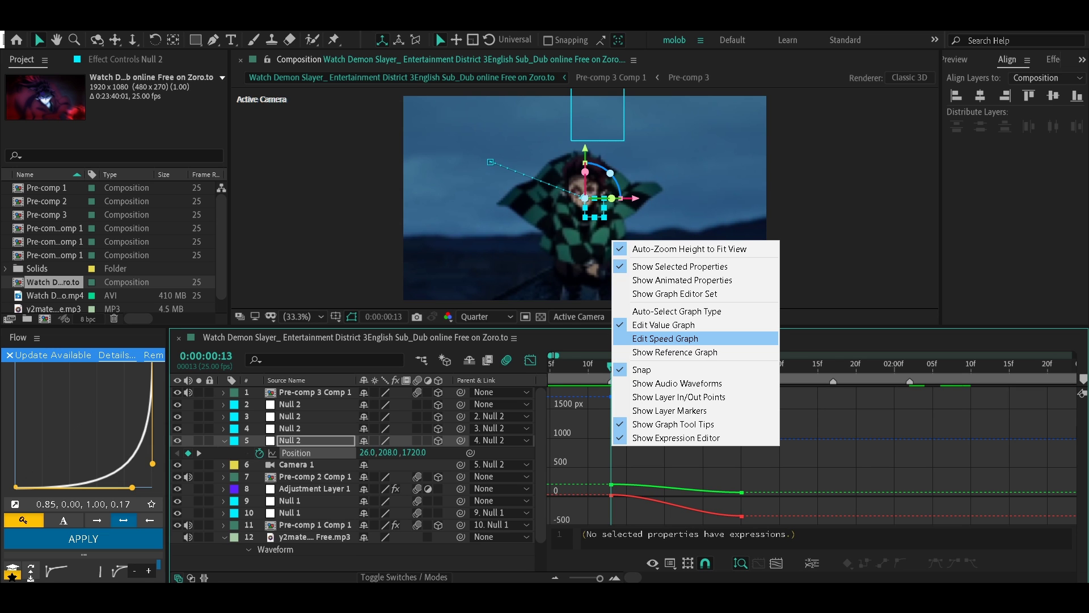
{"action": "left_click", "coordinate": [665, 338]}
{"action": "right_click", "coordinate": [574, 413]}
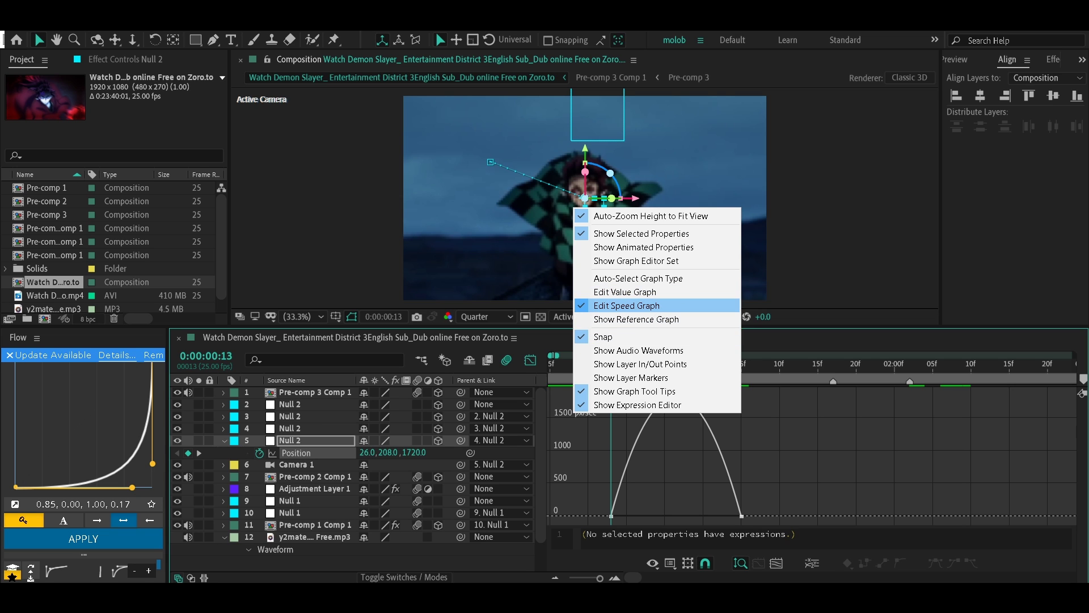
{"action": "left_click_drag", "start_coordinate": [742, 516], "coordinate": [676, 514]}
Preview the eased move and shift the end Position keyframe earlier to 1:00.
{"action": "key", "text": "space"}
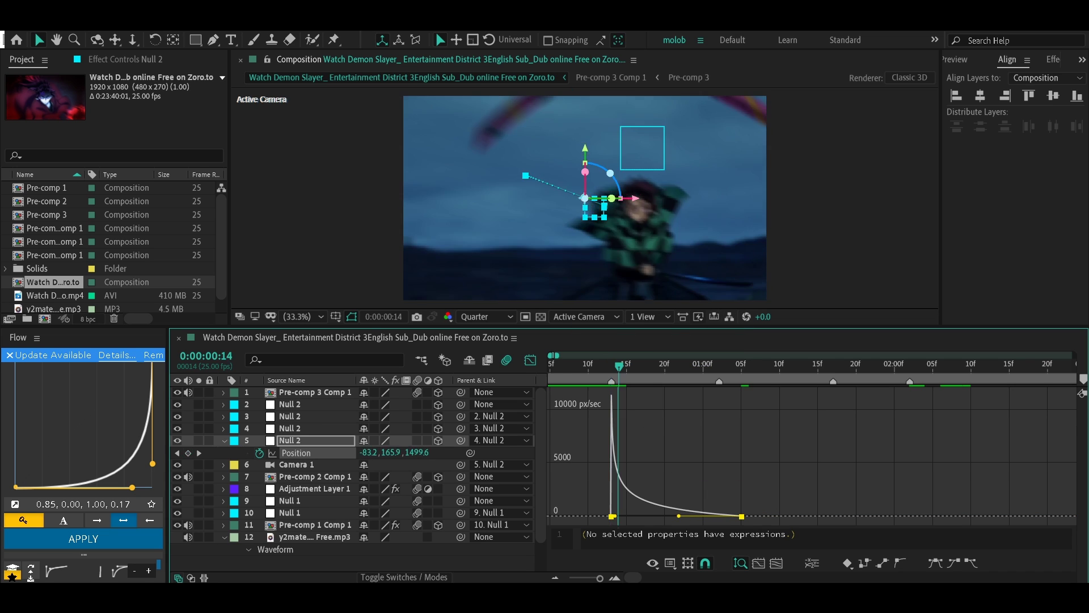
{"action": "key", "text": "shift+F3"}
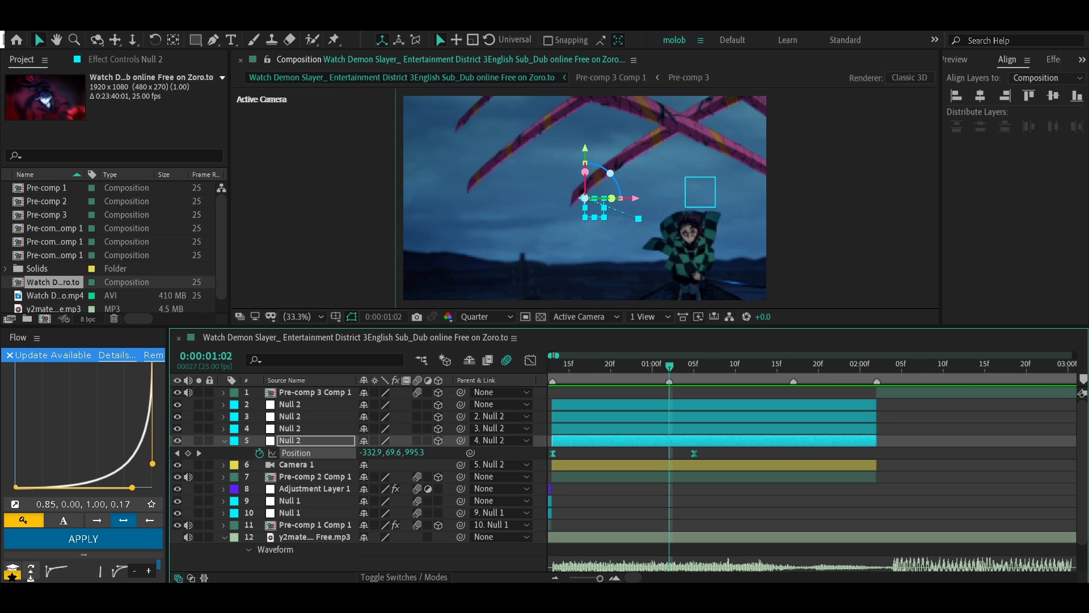
{"action": "left_click_drag", "start_coordinate": [694, 453], "coordinate": [669, 453]}
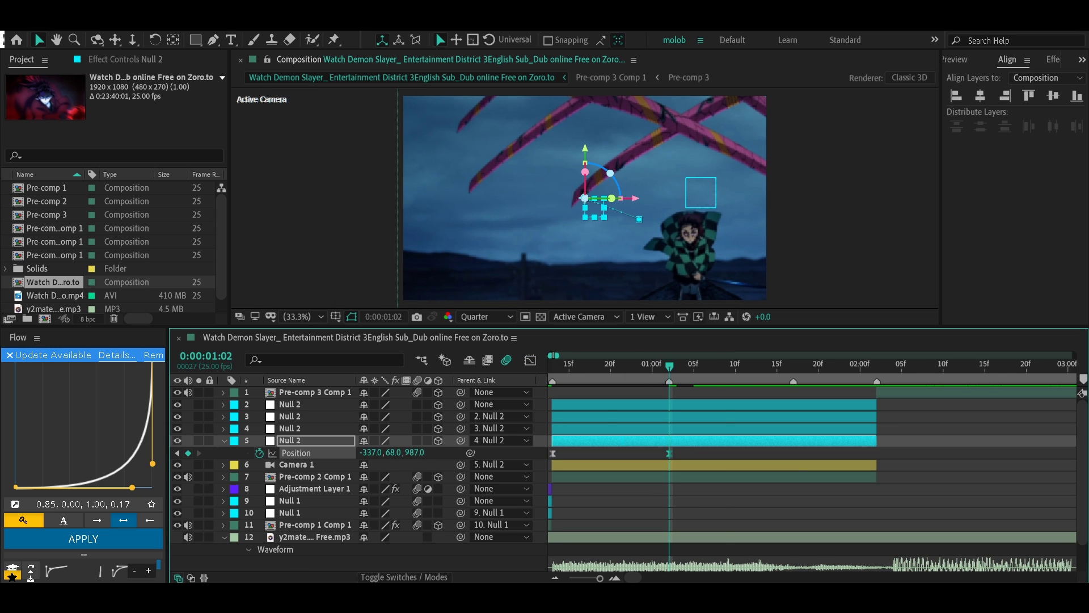
{"action": "scroll", "coordinate": [811, 454], "scroll_direction": "left", "scroll_amount": 2}
Keyframe layer 4 Null 2 from 0,0,0 at 0:21 to 716, 0, 482 at 1:15.
{"action": "left_click", "coordinate": [289, 428]}
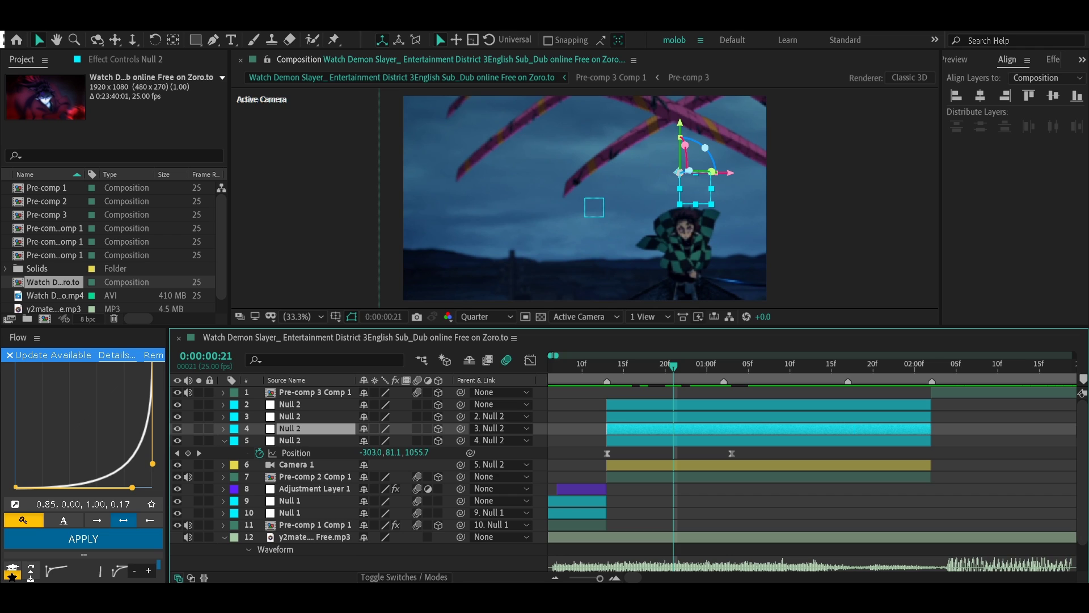
{"action": "key", "text": "p"}
{"action": "key", "text": "alt+shift+p"}
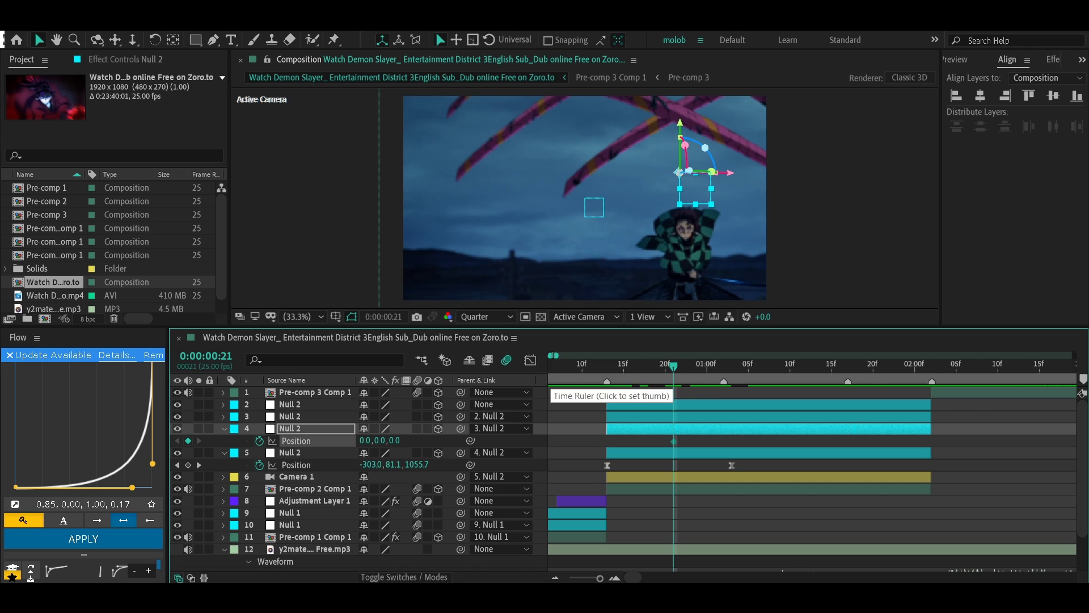
{"action": "left_click_drag", "start_coordinate": [793, 365], "coordinate": [831, 365]}
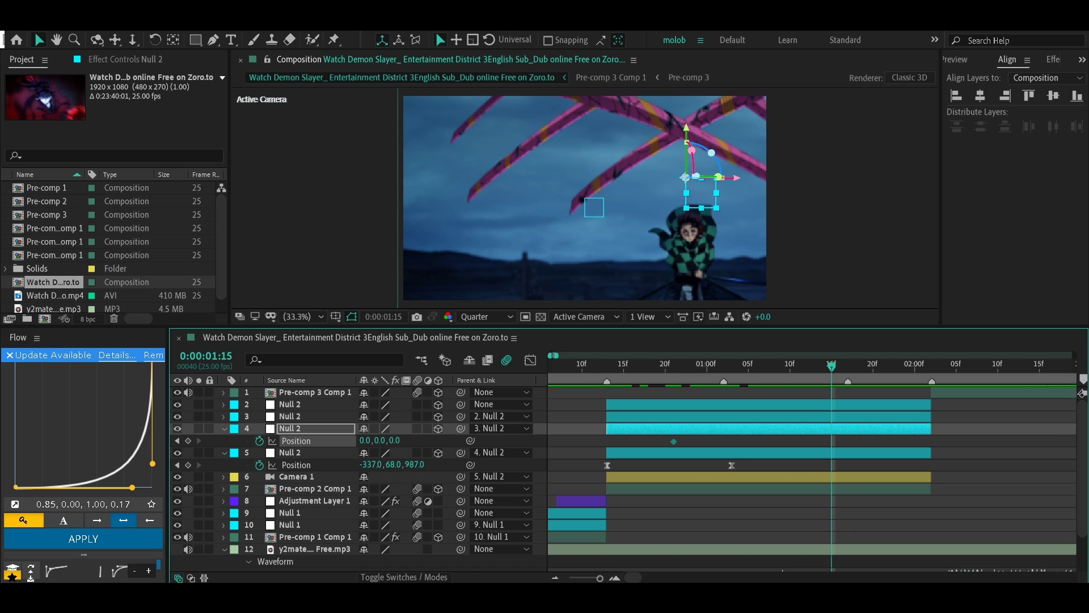
{"action": "left_click_drag", "start_coordinate": [363, 441], "coordinate": [476, 440]}
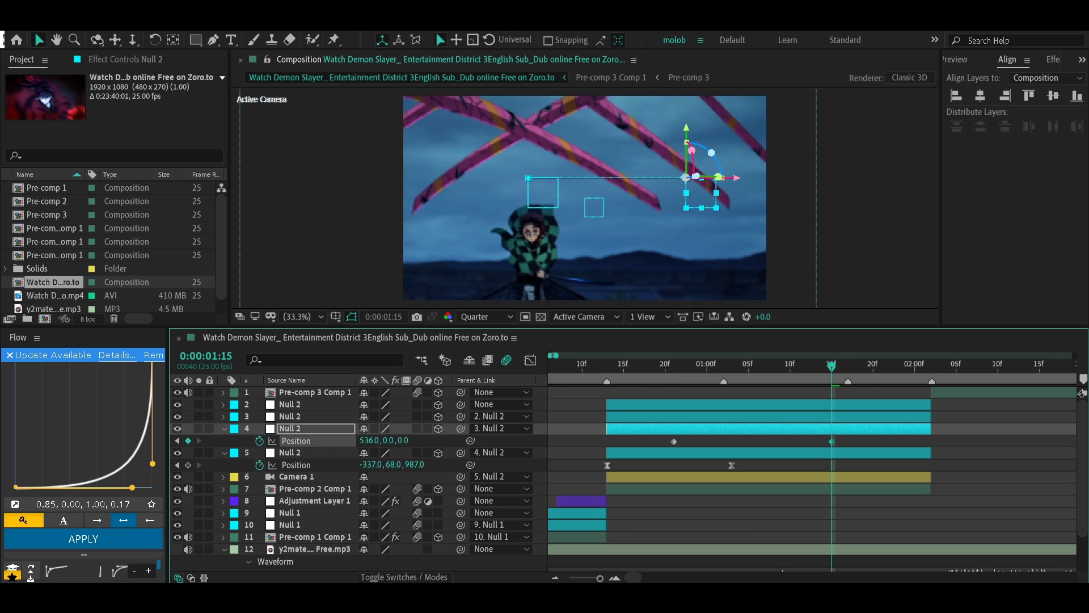
{"action": "left_click_drag", "start_coordinate": [404, 440], "coordinate": [442, 440]}
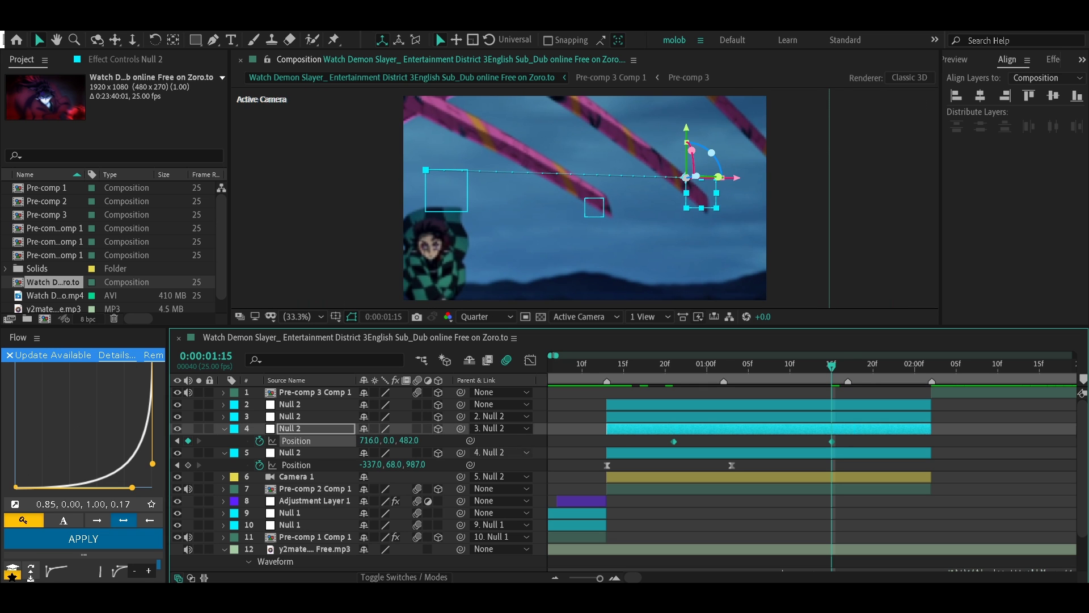
Easy-ease layer 4's keyframes and adjust speed influence handles for a sharp peak.
{"action": "key", "text": "F9"}
{"action": "key", "text": "shift+F3"}
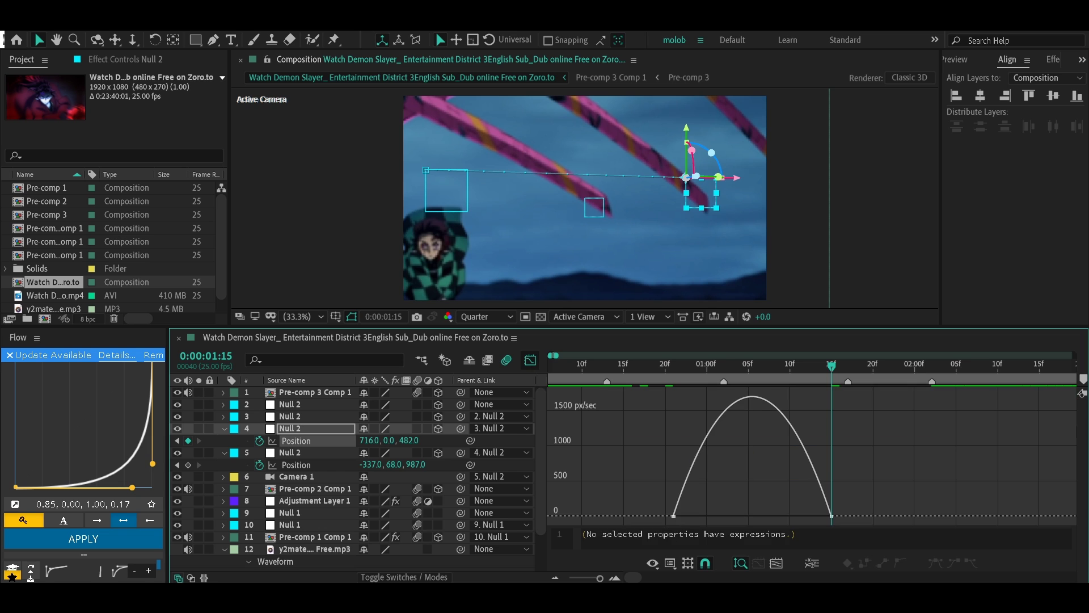
{"action": "key", "text": "j"}
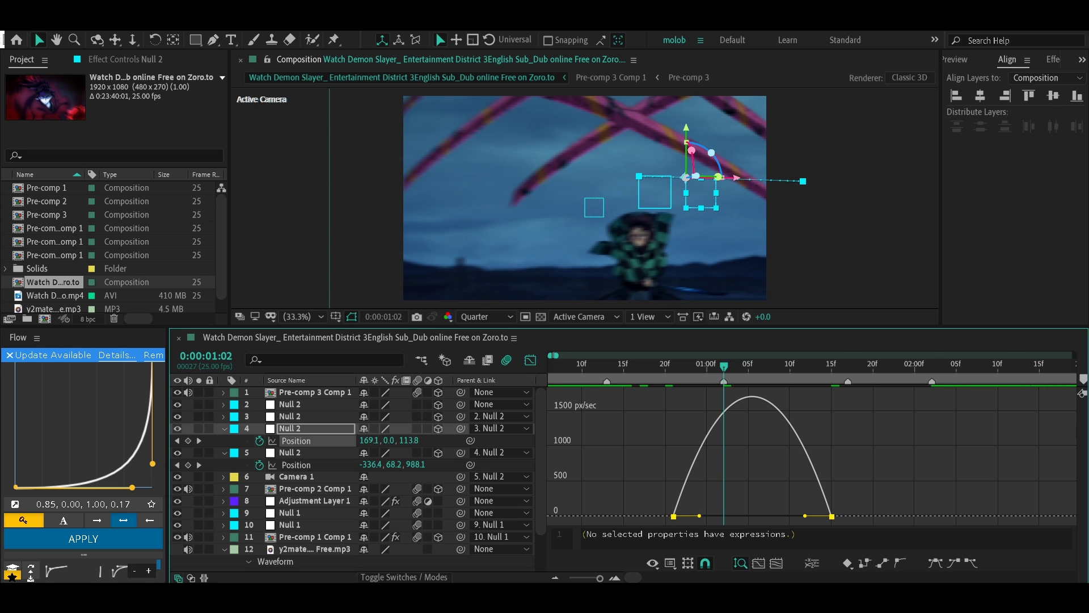
{"action": "left_click_drag", "start_coordinate": [699, 516], "coordinate": [723, 515]}
{"action": "left_click_drag", "start_coordinate": [805, 516], "coordinate": [753, 513]}
{"action": "key", "text": "shift+F3"}
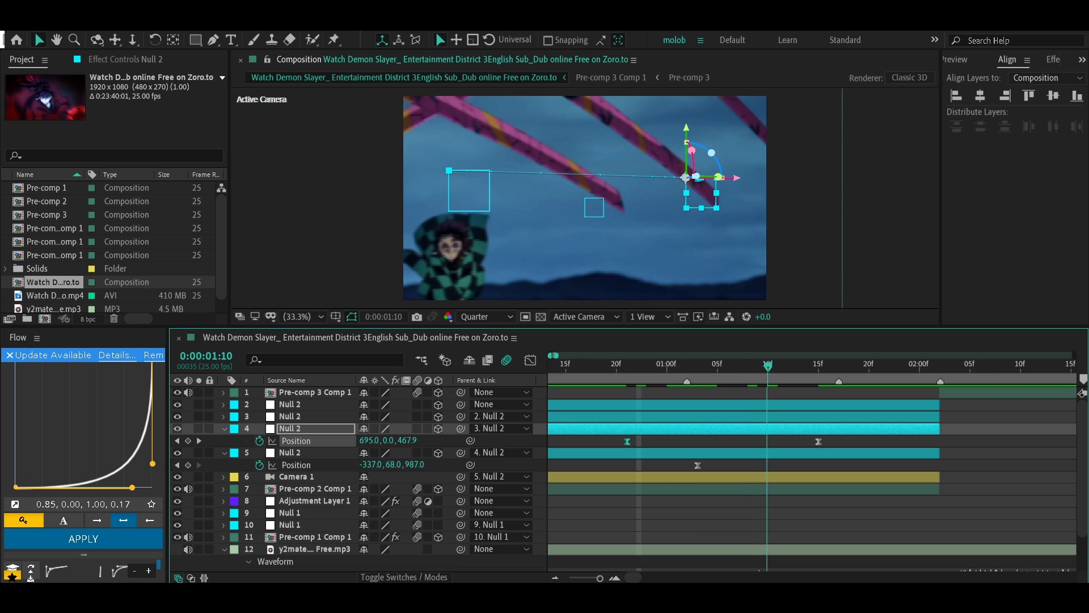
Record a 0,0,0 Position keyframe for layer 3 Null 2 at 1:10.
{"action": "left_click", "coordinate": [290, 416]}
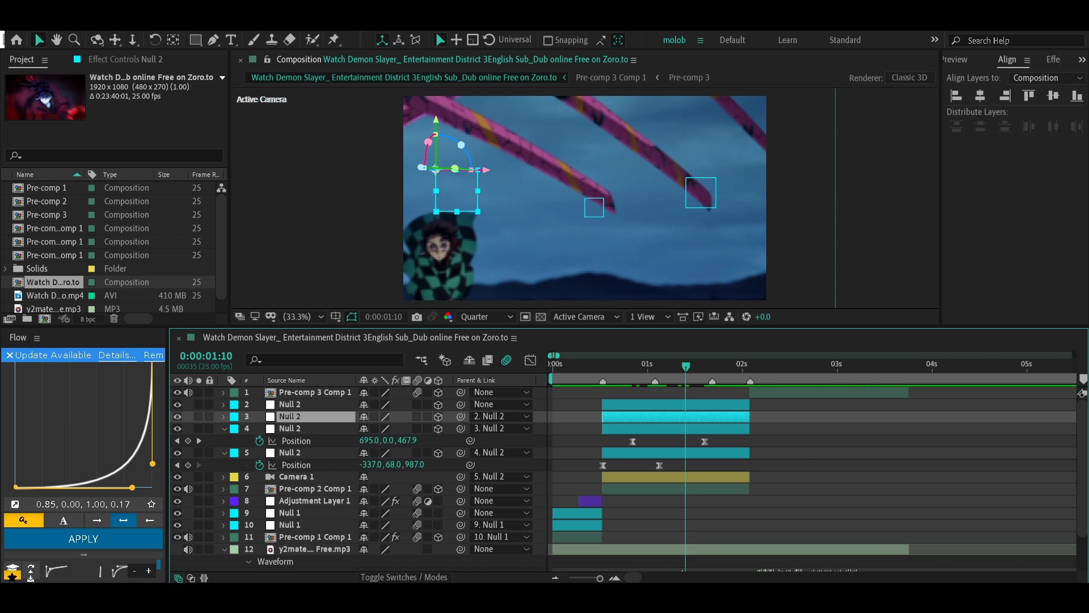
{"action": "key", "text": "equal"}
{"action": "key", "text": "p"}
{"action": "key", "text": "minus"}
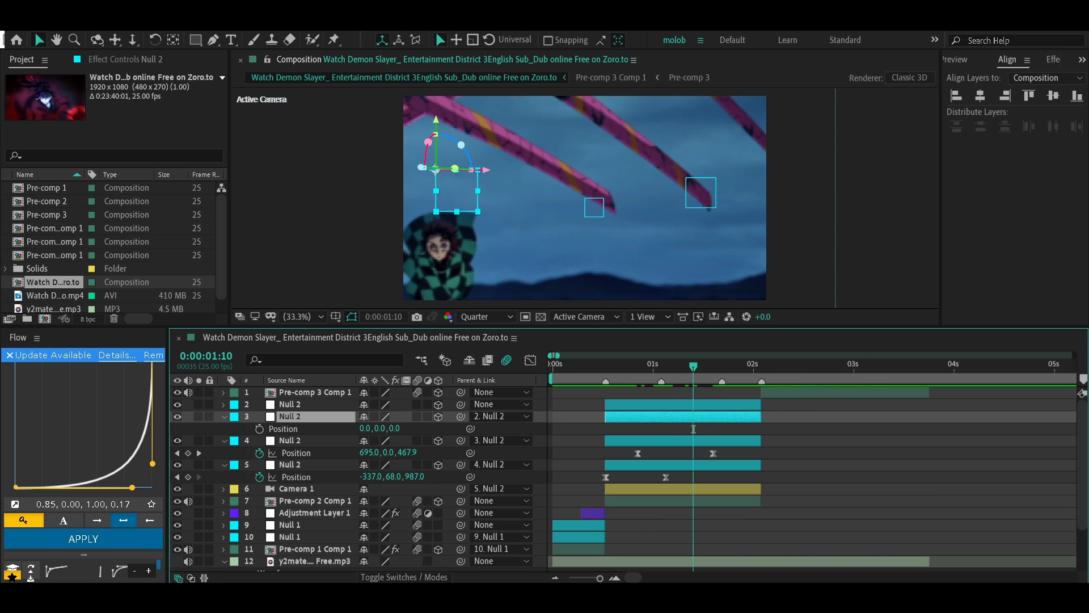
{"action": "key", "text": "equal"}
{"action": "key", "text": "minus"}
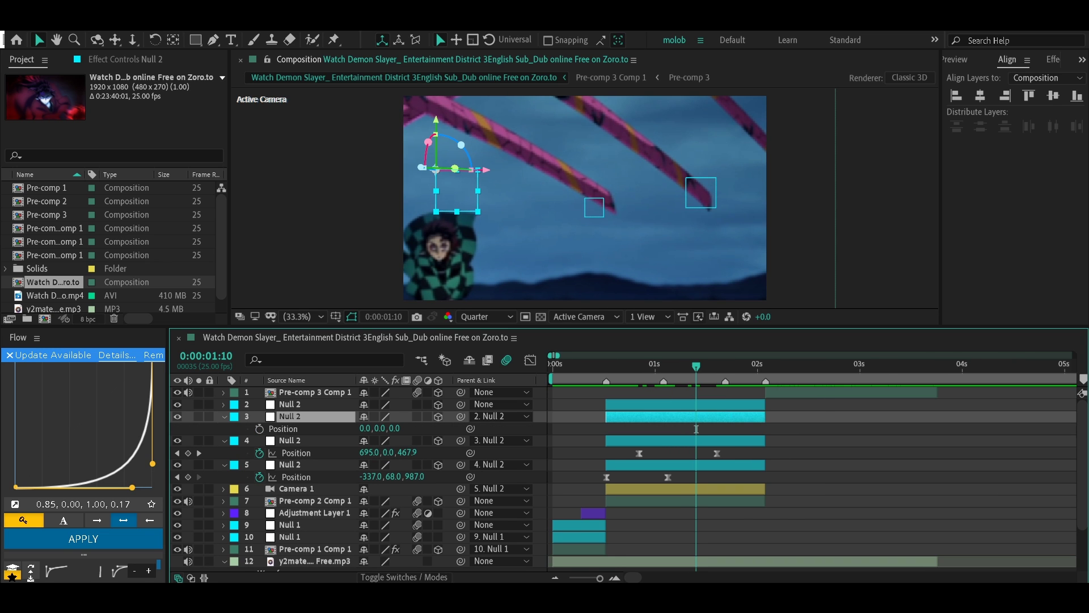
{"action": "key", "text": "alt+shift+p"}
{"action": "key", "text": "equal"}
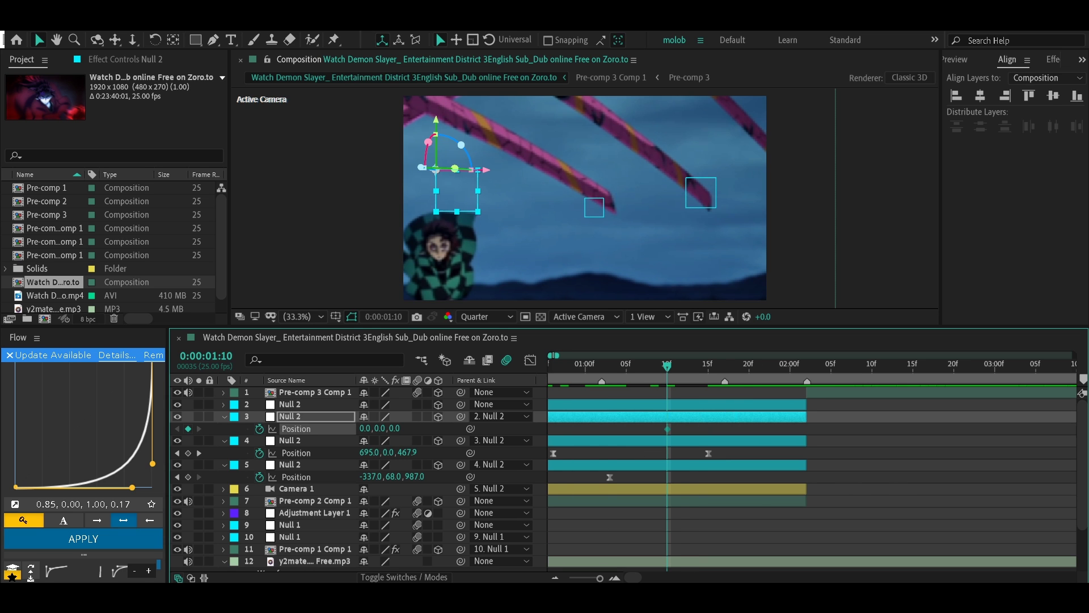
{"action": "key", "text": "space"}
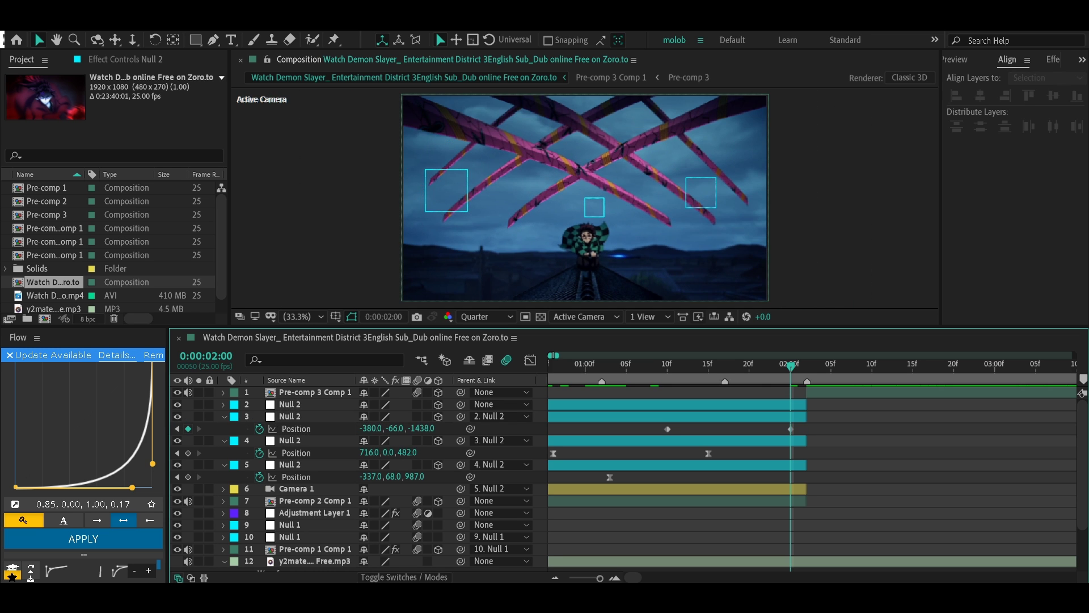
Easy-ease layer 3's move to -380, -66, -1438 at 2:00 into a sharp speed peak.
{"action": "left_click", "coordinate": [296, 428]}
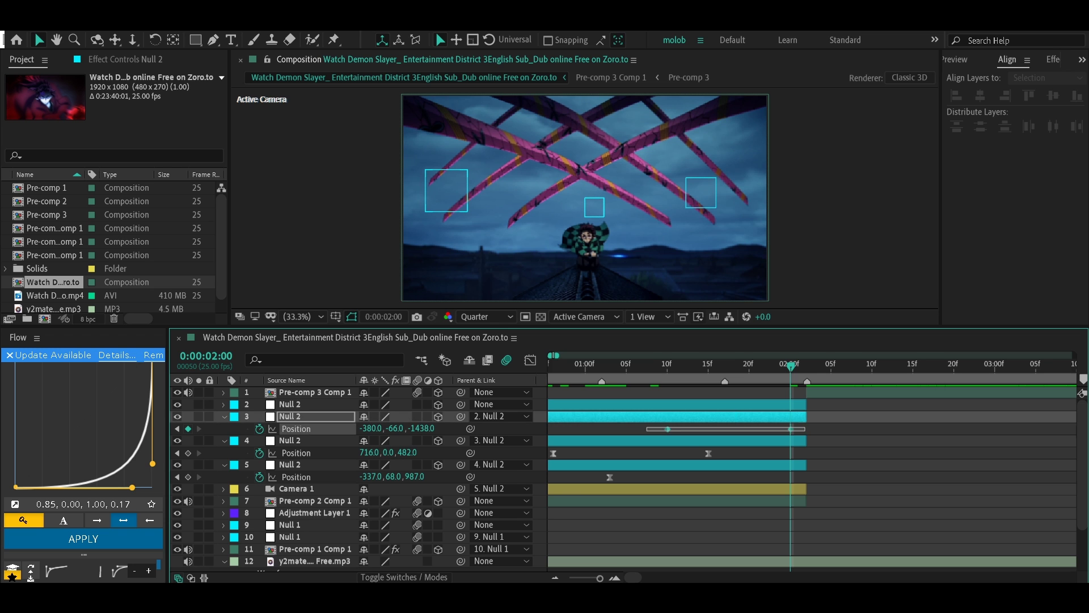
{"action": "key", "text": "shift+F3"}
{"action": "left_click", "coordinate": [725, 366]}
{"action": "key", "text": "F9"}
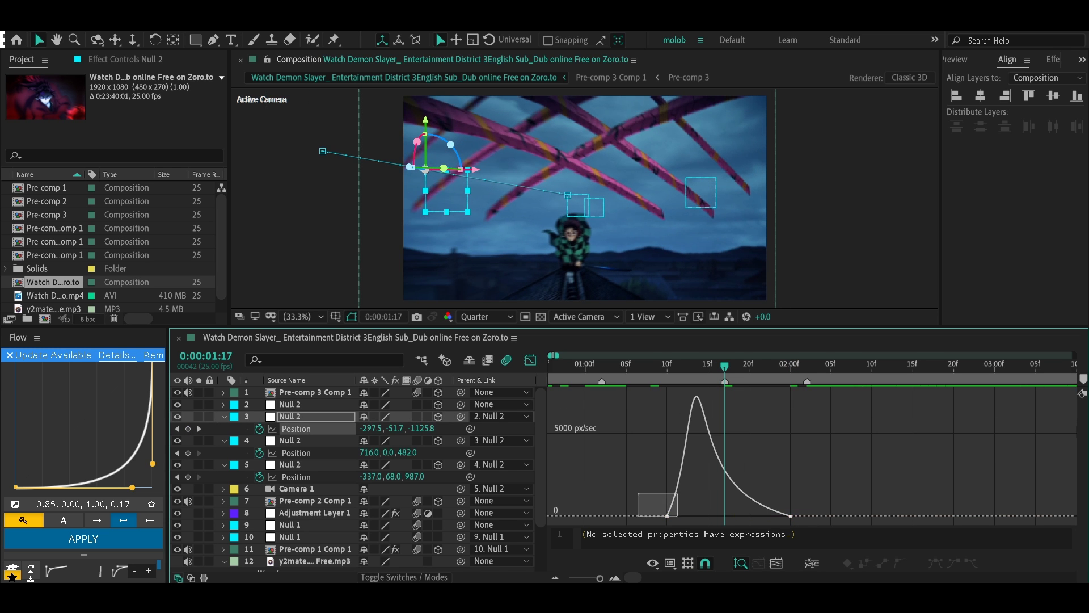
{"action": "key", "text": "Page_Down"}
{"action": "key", "text": "Page_Down"}
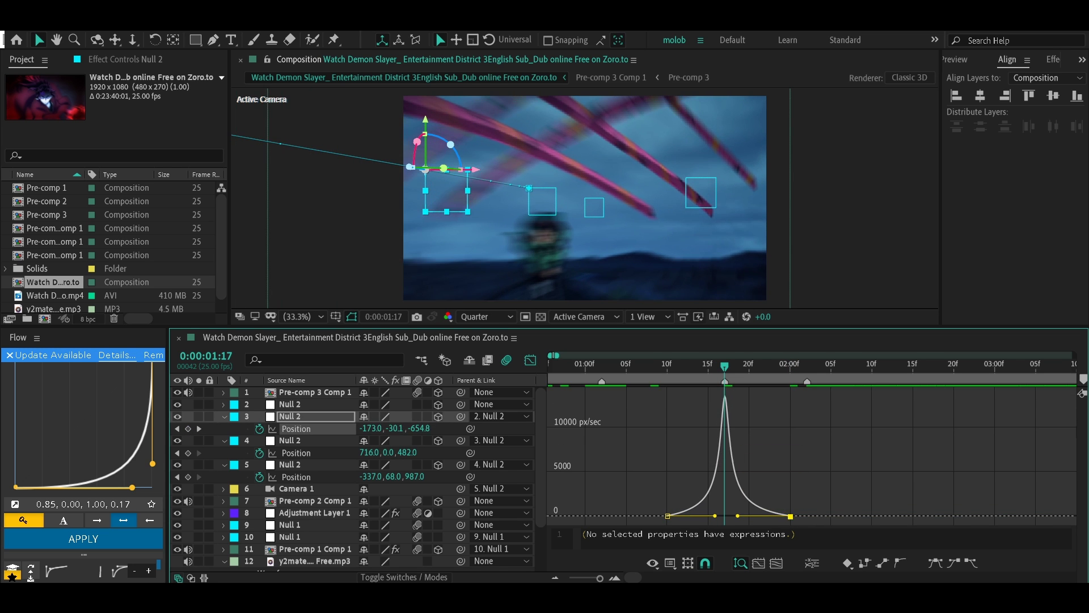
{"action": "key", "text": "shift+F3"}
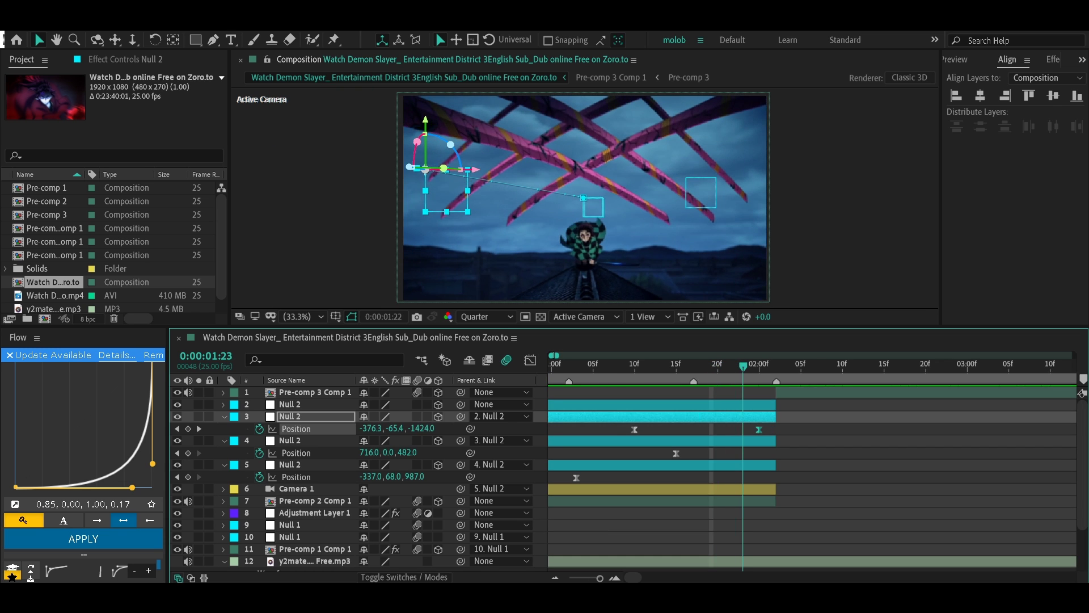
{"action": "key", "text": "ctrl+Up"}
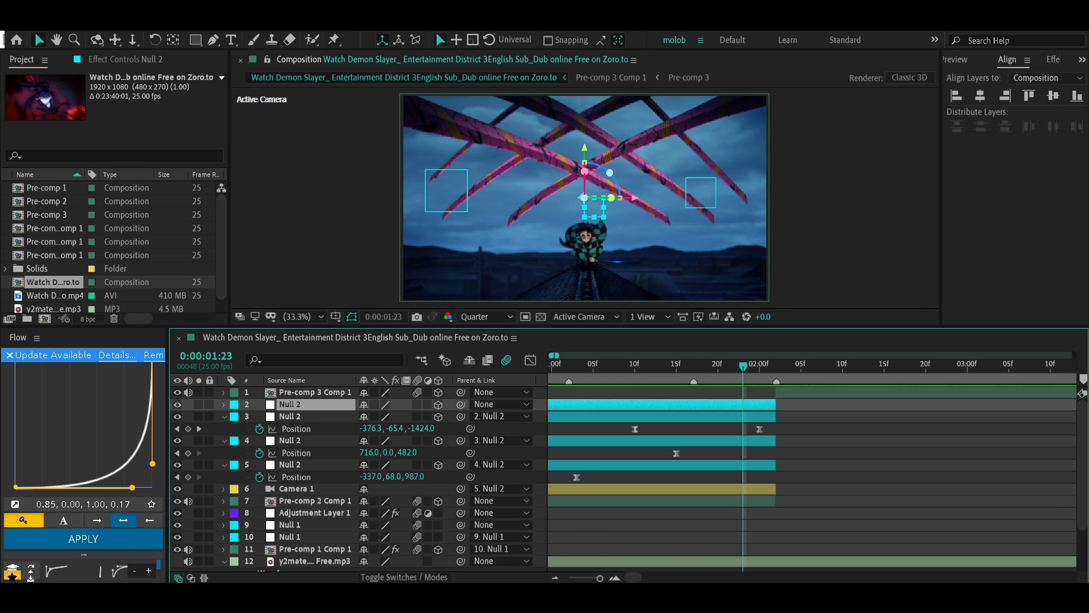
Record a Position keyframe for the top Null 2 at 1:15 and preview the animation.
{"action": "key", "text": "p"}
{"action": "key", "text": "j"}
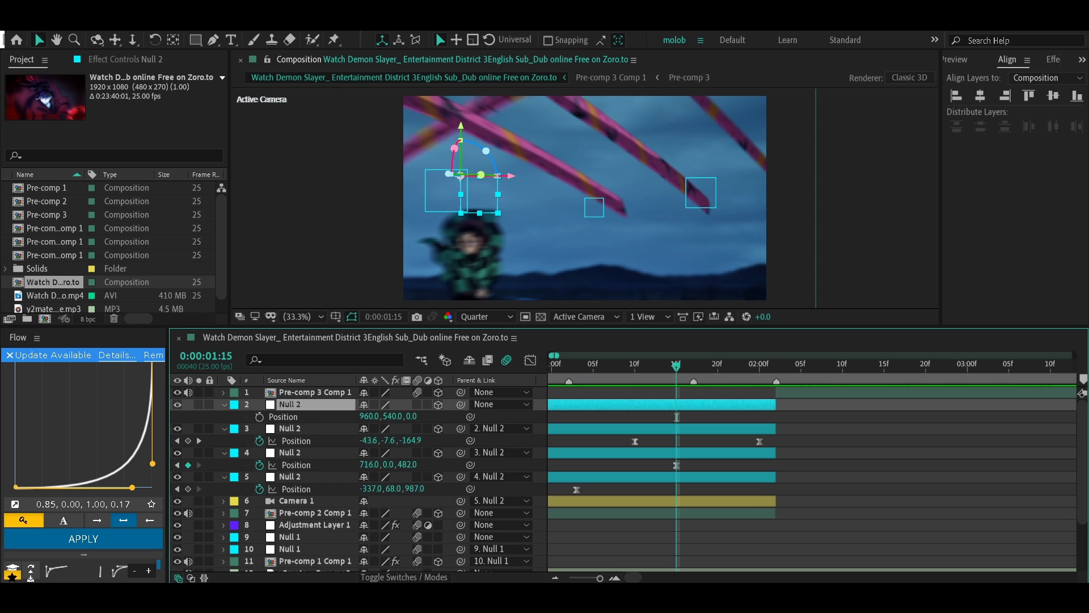
{"action": "key", "text": "alt+shift+p"}
{"action": "right_click", "coordinate": [312, 416]}
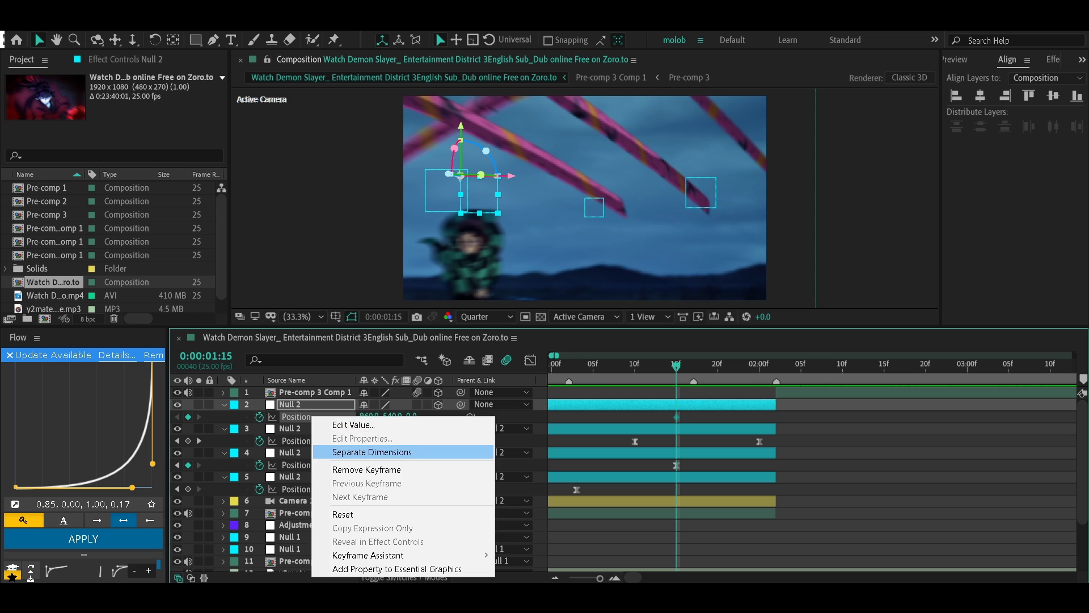
{"action": "key", "text": "Escape"}
{"action": "key", "text": "space"}
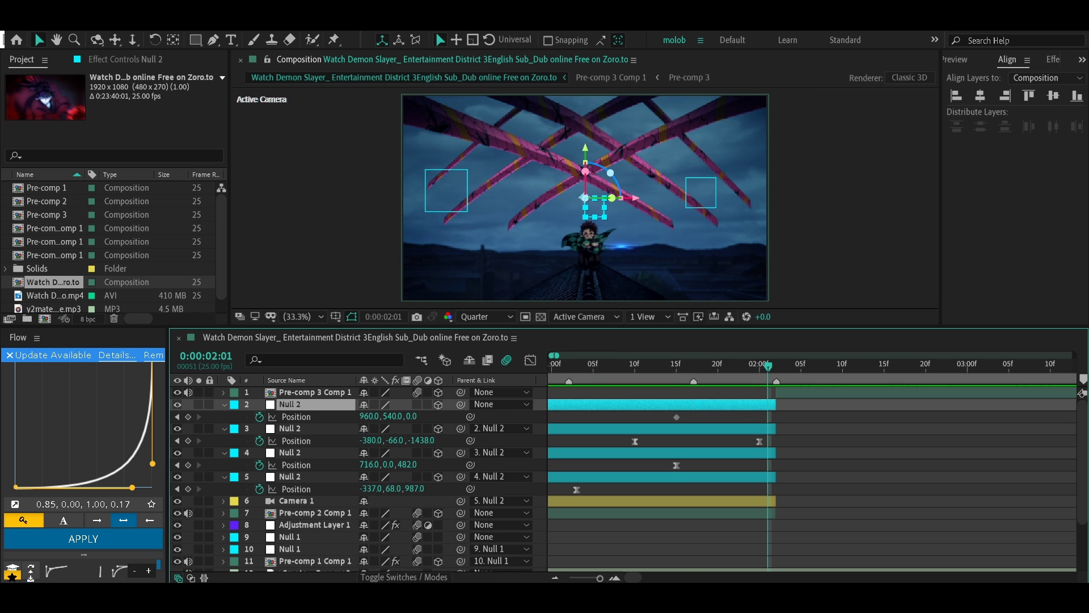
{"action": "key", "text": "space"}
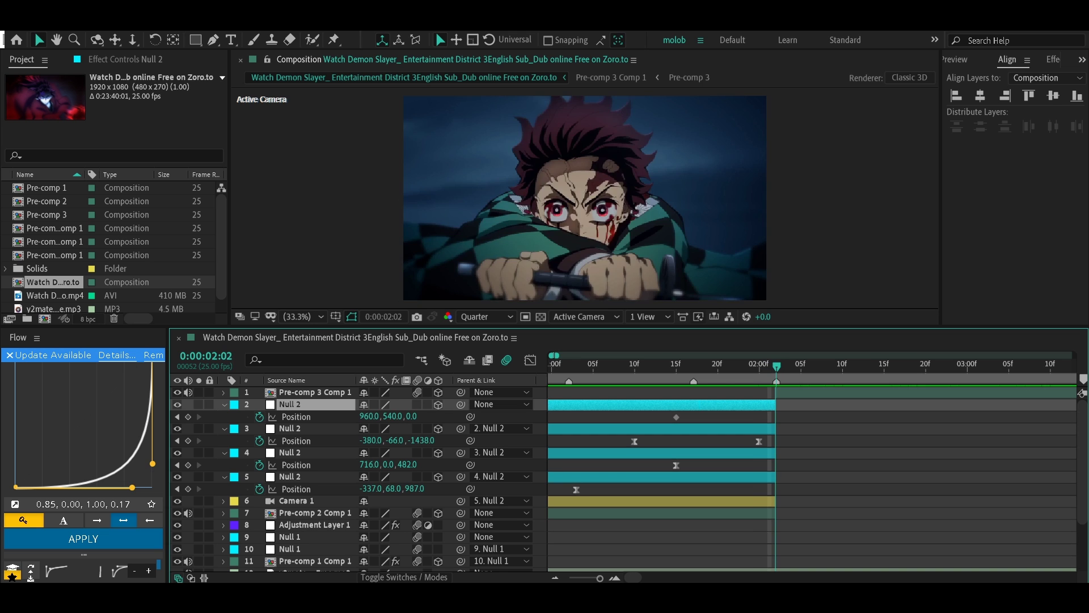
Key the top Null 2's Z position at 2:01, nudging the keyframe one frame later.
{"action": "mouse_move", "coordinate": [411, 417]}
{"action": "left_mouse_down"}
{"action": "mouse_move", "coordinate": [471, 416]}
{"action": "mouse_move", "coordinate": [411, 416]}
{"action": "left_mouse_up"}
{"action": "key", "text": "alt+Right"}
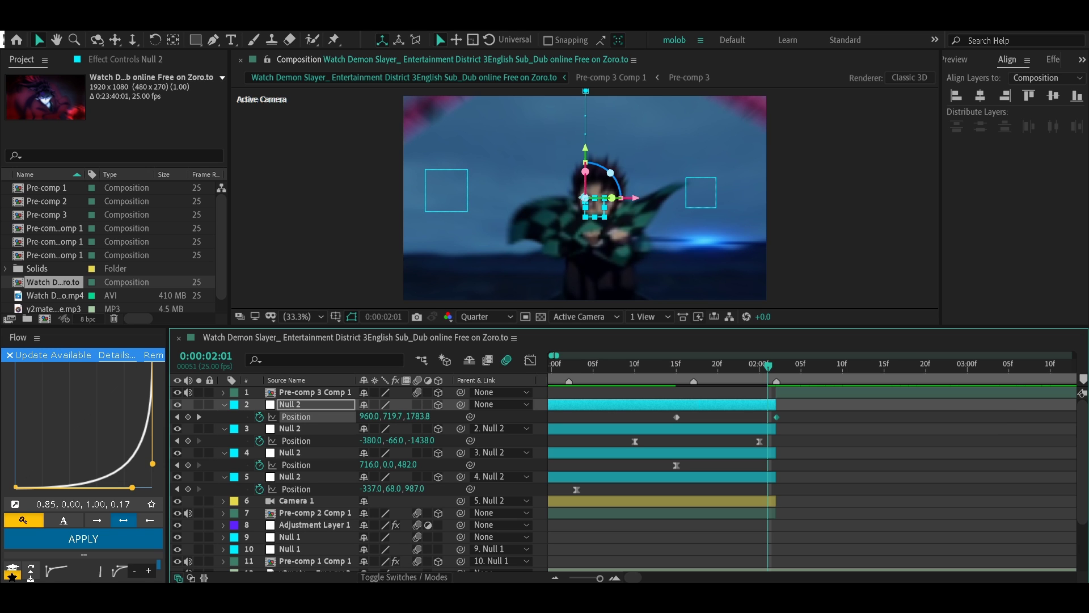
{"action": "key", "text": "minus"}
{"action": "left_click", "coordinate": [296, 489]}
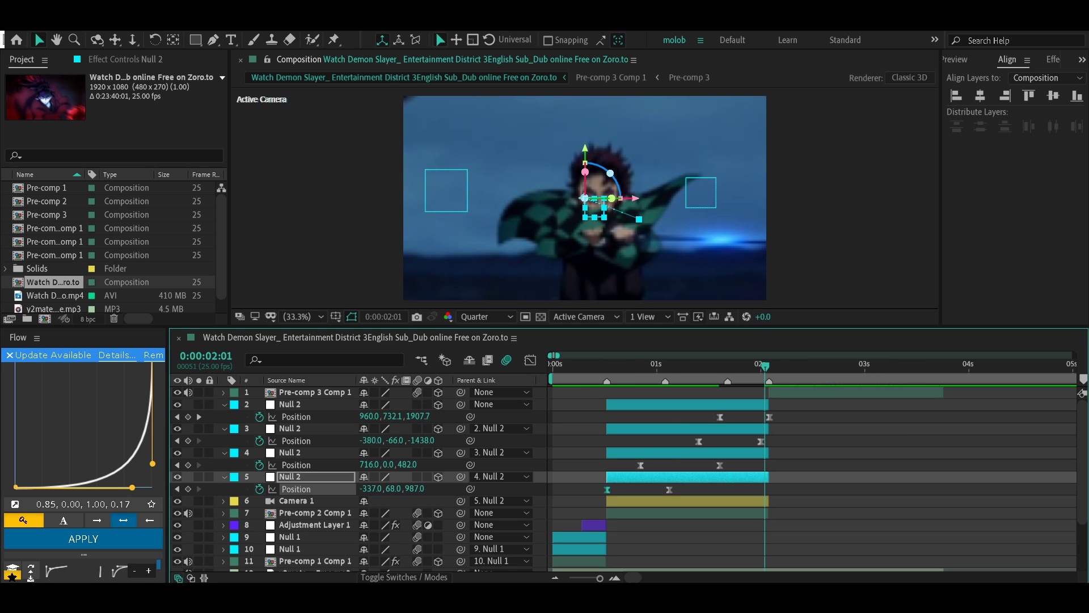
{"action": "key", "text": "shift+F3"}
{"action": "key", "text": "shift+F3"}
{"action": "left_click", "coordinate": [296, 417]}
{"action": "key", "text": "shift+F3"}
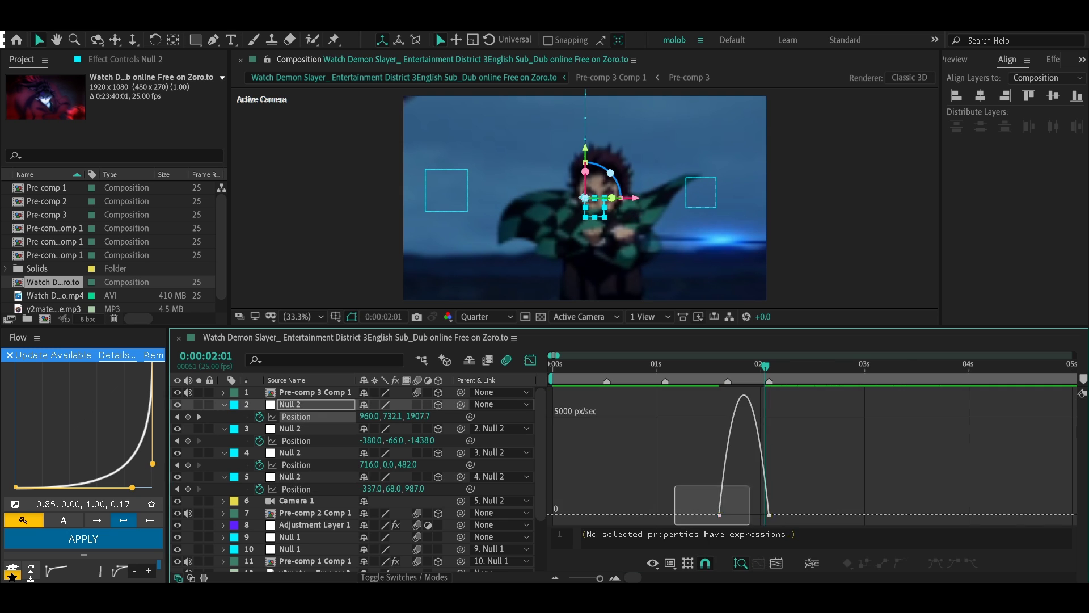
{"action": "key", "text": "equal"}
Shape the top Null 2's speed to accelerate sharply into 2:01, then preview the animation.
{"action": "key", "text": "space"}
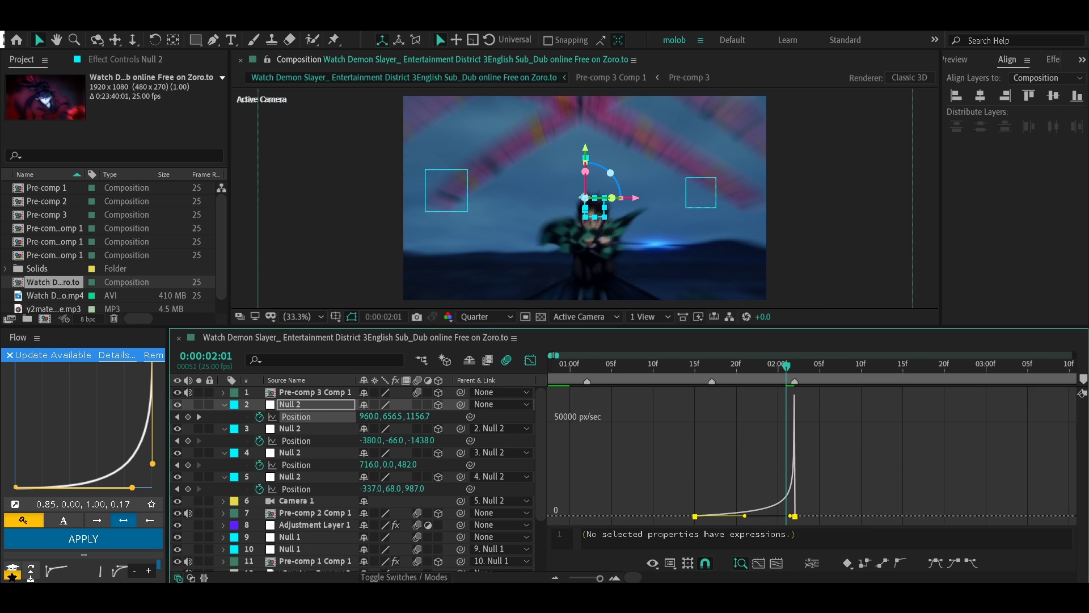
{"action": "key", "text": "shift+F3"}
{"action": "left_click_drag", "start_coordinate": [667, 416], "coordinate": [701, 416]}
{"action": "key", "text": "shift+F3"}
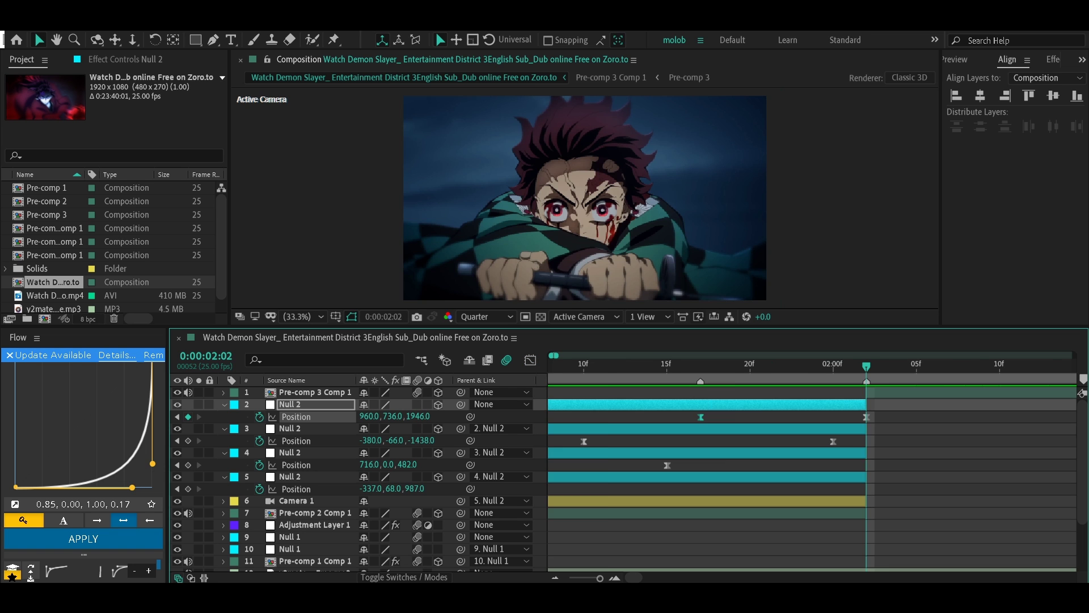
{"action": "key", "text": "shift+F3"}
{"action": "key", "text": "k"}
{"action": "key", "text": "minus"}
{"action": "key", "text": "minus"}
{"action": "key", "text": "space"}
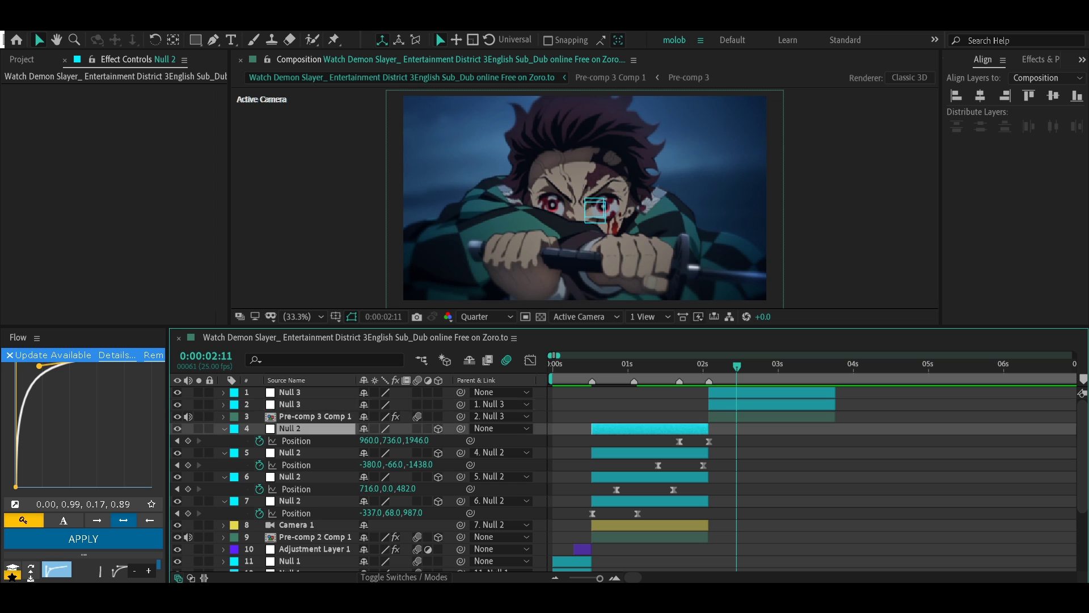
Collapse the Position rows of null layers 4–7, go to 1:05 and switch to the Type tool.
{"action": "key", "text": "u"}
{"action": "key", "text": "ctrl+Down"}
{"action": "key", "text": "u"}
{"action": "key", "text": "ctrl+Down"}
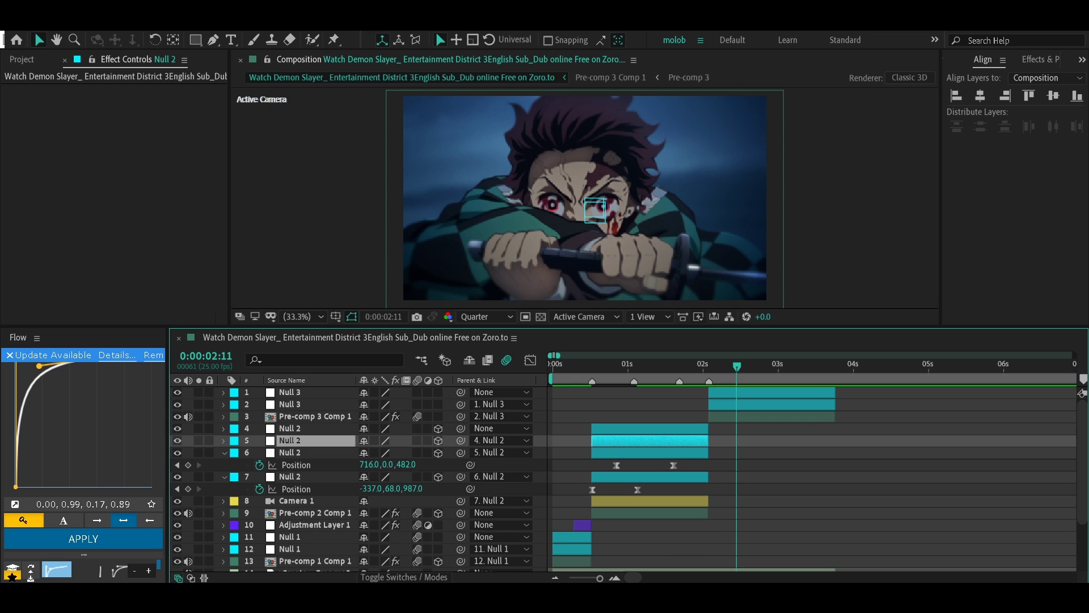
{"action": "key", "text": "u"}
{"action": "key", "text": "ctrl+Down"}
{"action": "key", "text": "u"}
{"action": "key", "text": "j"}
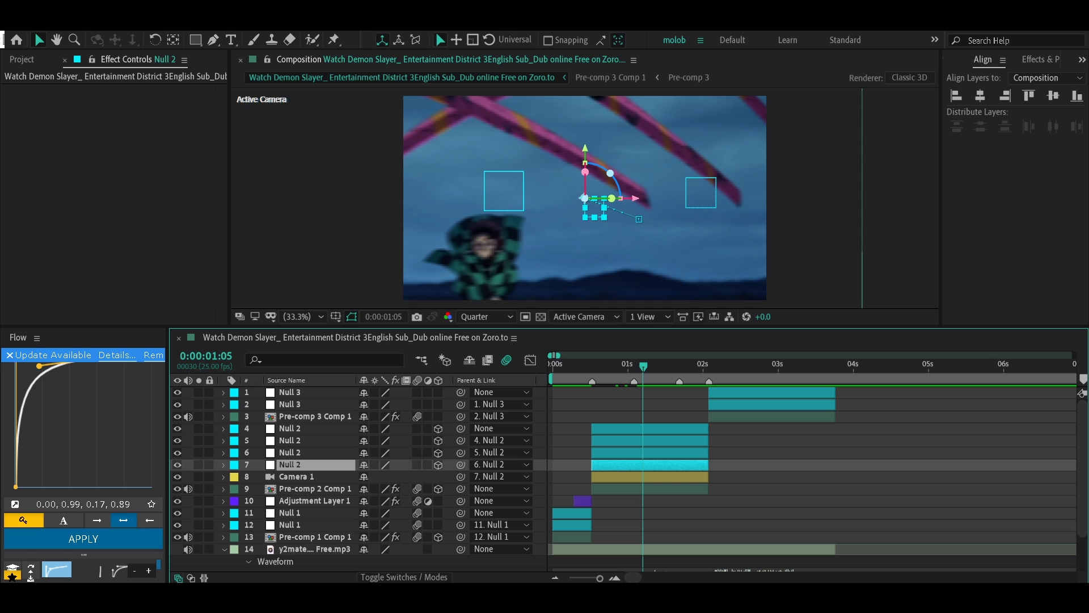
{"action": "key", "text": "ctrl+t"}
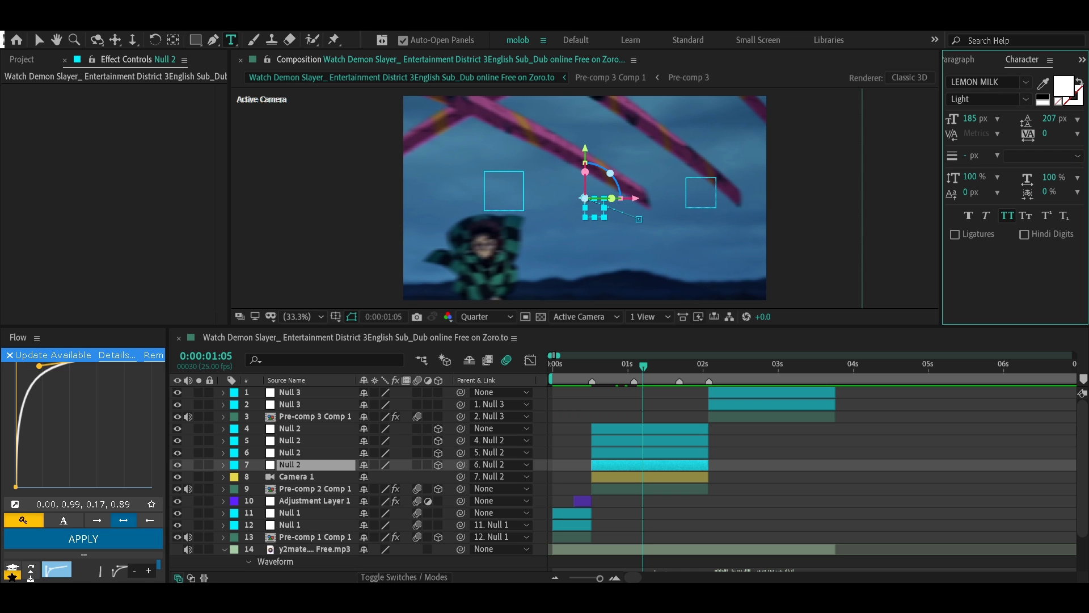
Set the font style to LEMON MILK Regular and draw the paragraph text box near the top of frame.
{"action": "left_click", "coordinate": [987, 99]}
{"action": "left_click", "coordinate": [965, 126]}
{"action": "left_click_drag", "start_coordinate": [455, 125], "coordinate": [665, 206]}
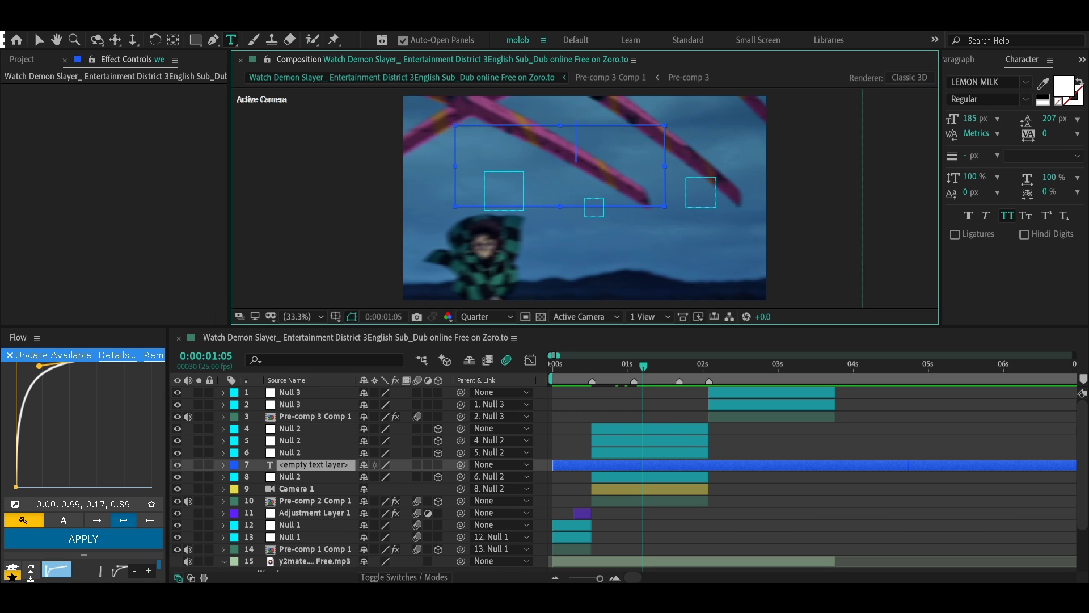
Trim the we, be and could text layers to start with the nulls and end at 2:00.
{"action": "left_click", "coordinate": [613, 363]}
{"action": "key", "text": "alt+bracketleft"}
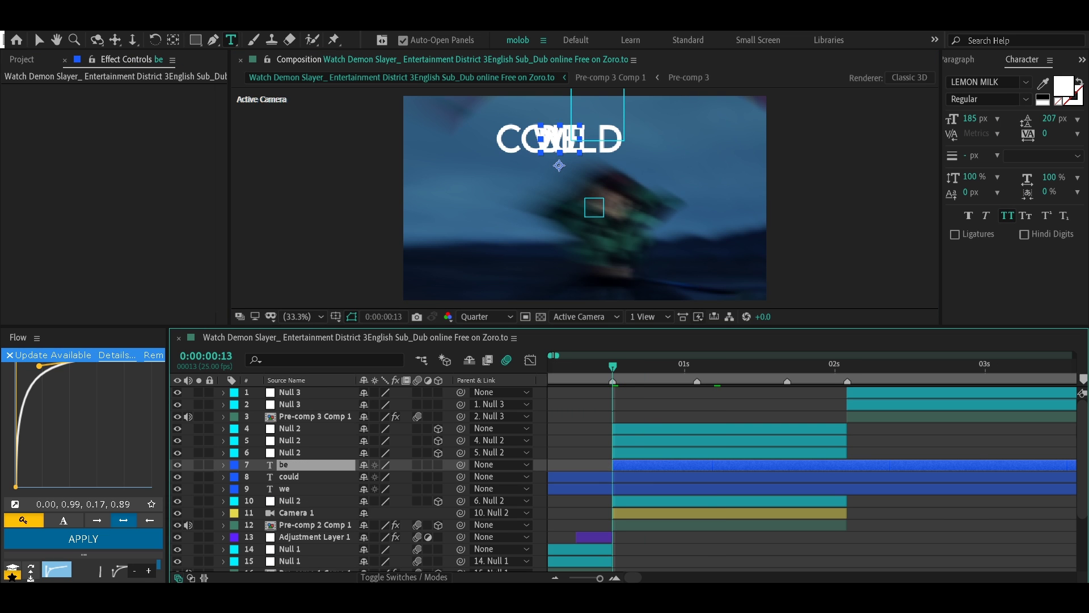
{"action": "left_click", "coordinate": [834, 363]}
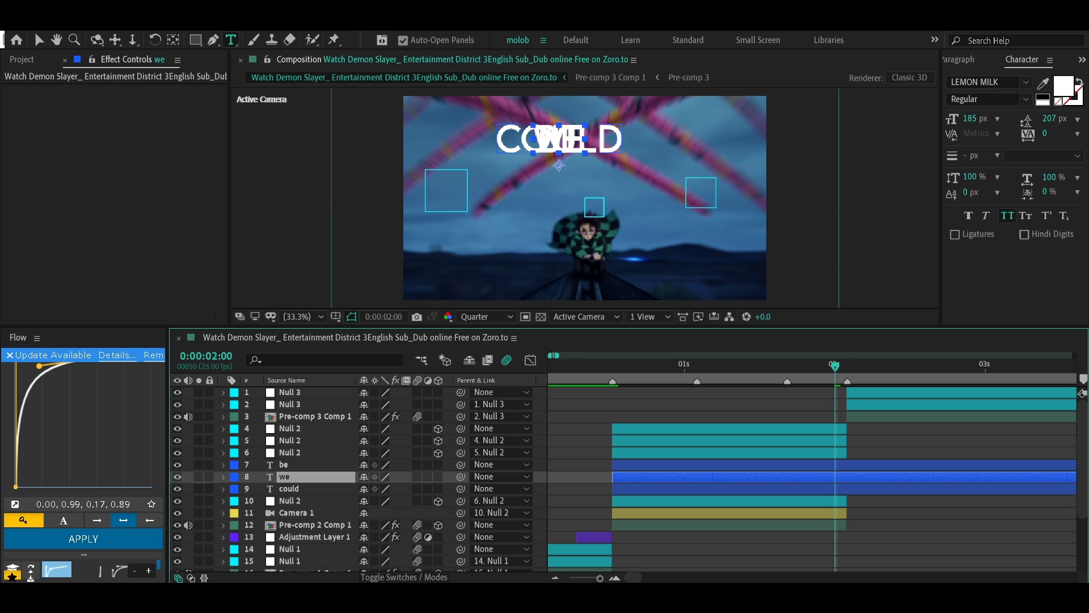
{"action": "key", "text": "ctrl+Down"}
{"action": "key", "text": "alt+bracketright"}
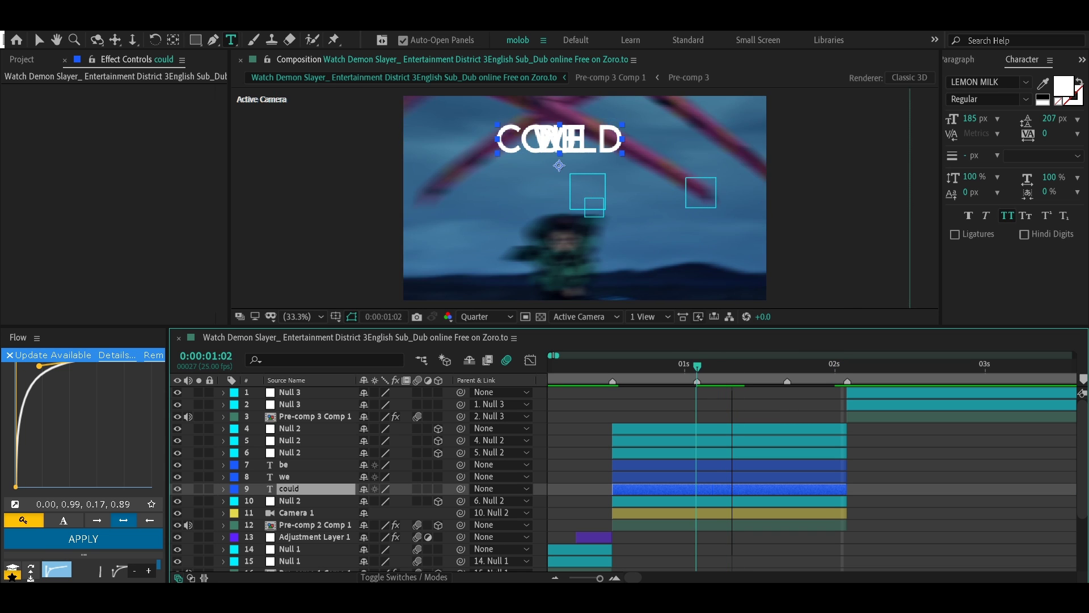
{"action": "key", "text": "Page_Down"}
{"action": "key", "text": "Page_Down"}
{"action": "key", "text": "ctrl+Up"}
{"action": "key", "text": "ctrl+Up"}
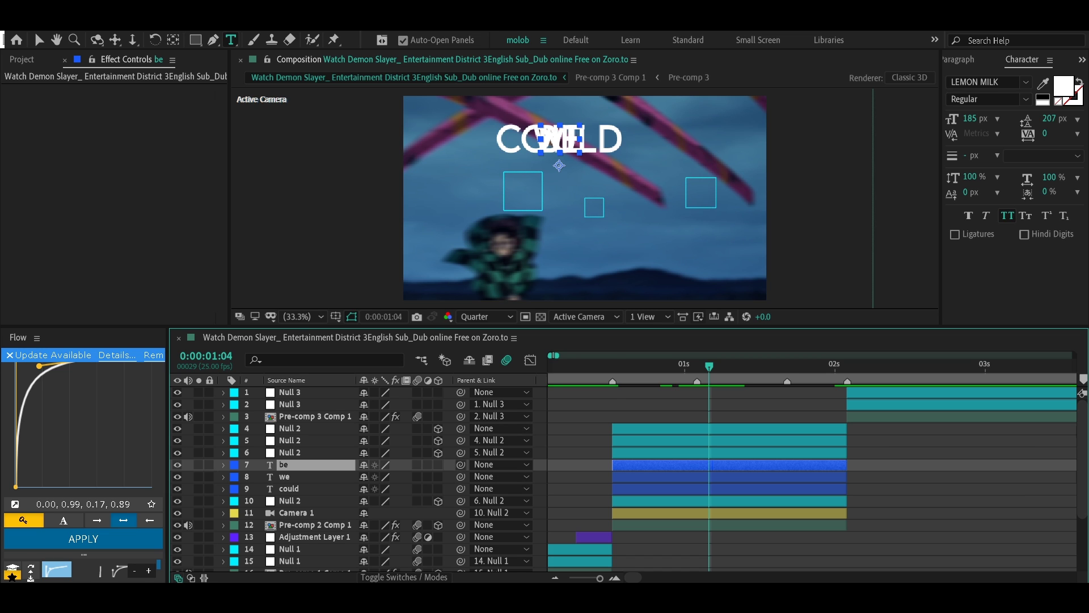
{"action": "right_click", "coordinate": [449, 469]}
{"action": "mouse_move", "coordinate": [482, 333]}
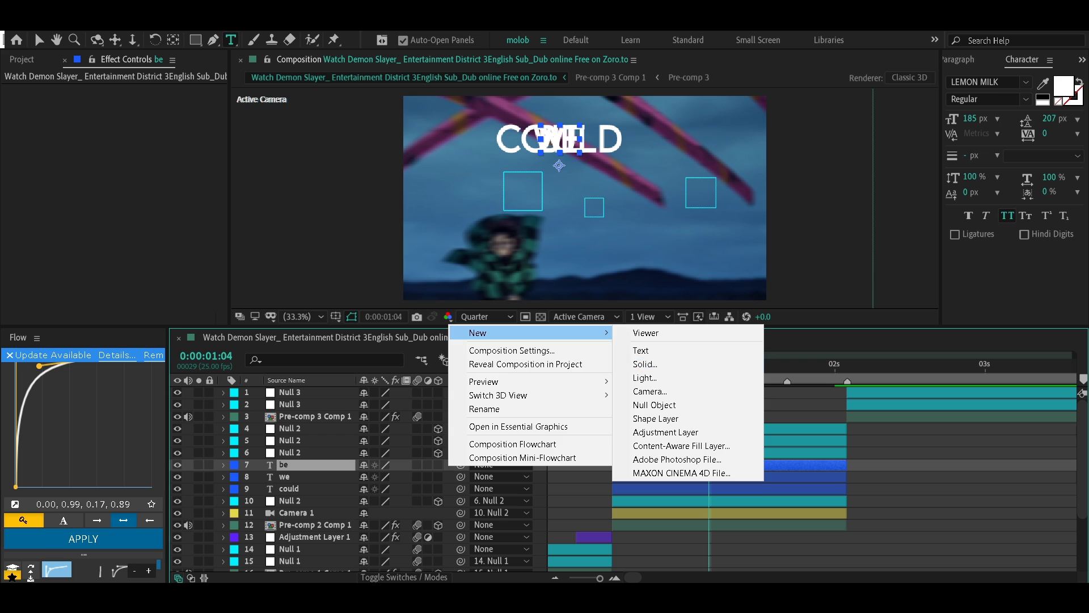
Add a full-size black solid, trim it to the text layers' span, and duplicate it twice.
{"action": "key", "text": "Escape"}
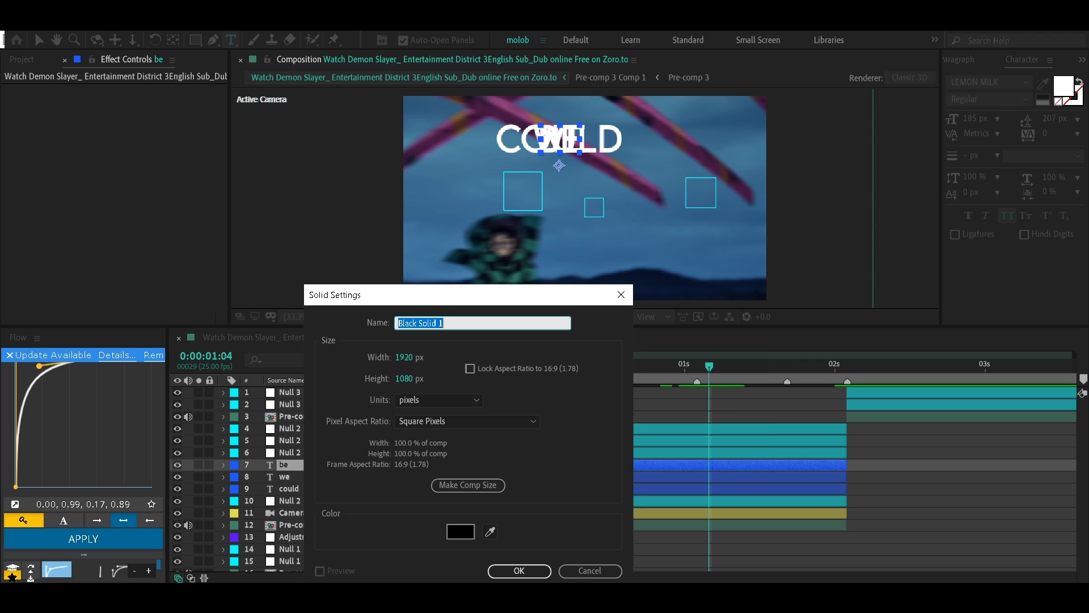
{"action": "left_click", "coordinate": [518, 570]}
{"action": "left_click", "coordinate": [613, 366]}
{"action": "key", "text": "alt+bracketleft"}
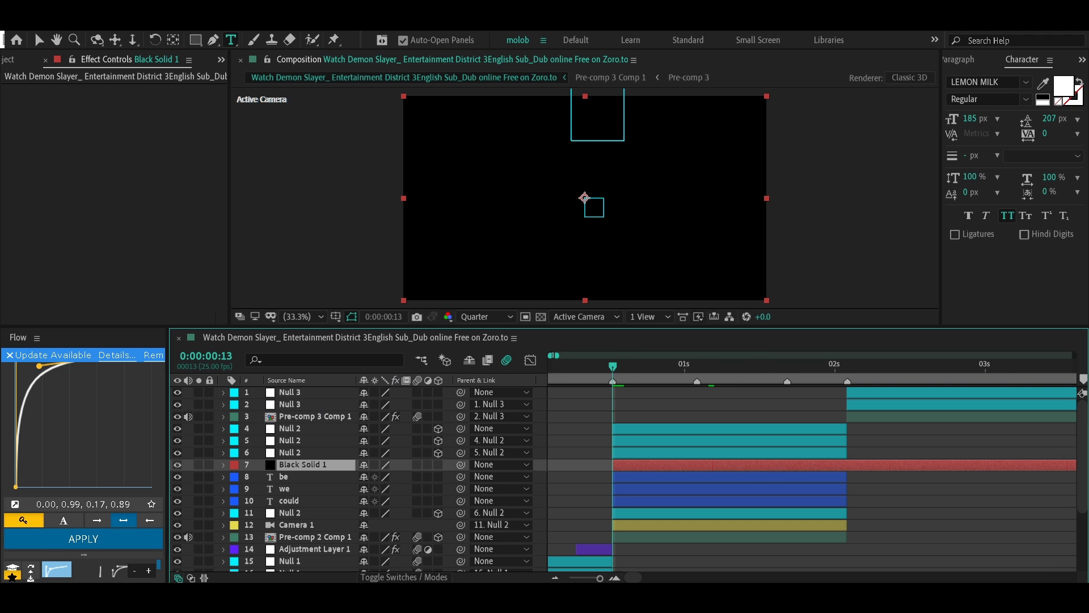
{"action": "left_click", "coordinate": [841, 366]}
{"action": "key", "text": "alt+bracketright"}
{"action": "left_click", "coordinate": [685, 366]}
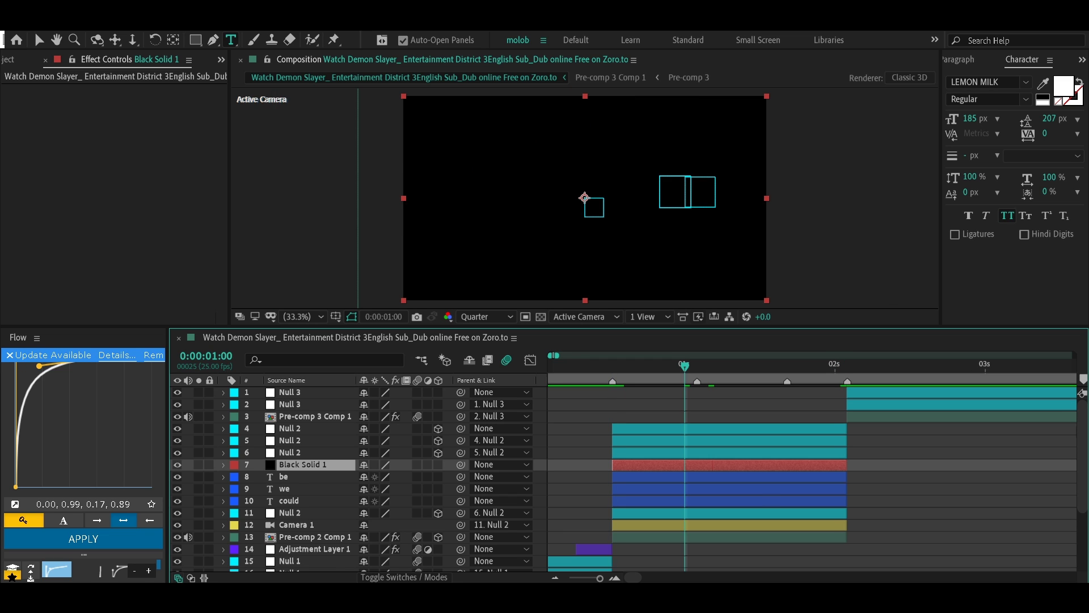
{"action": "key", "text": "ctrl+d"}
{"action": "key", "text": "ctrl+d"}
Hide the we, be and could text layers and select the bottom Black Solid 1.
{"action": "left_click", "coordinate": [289, 525]}
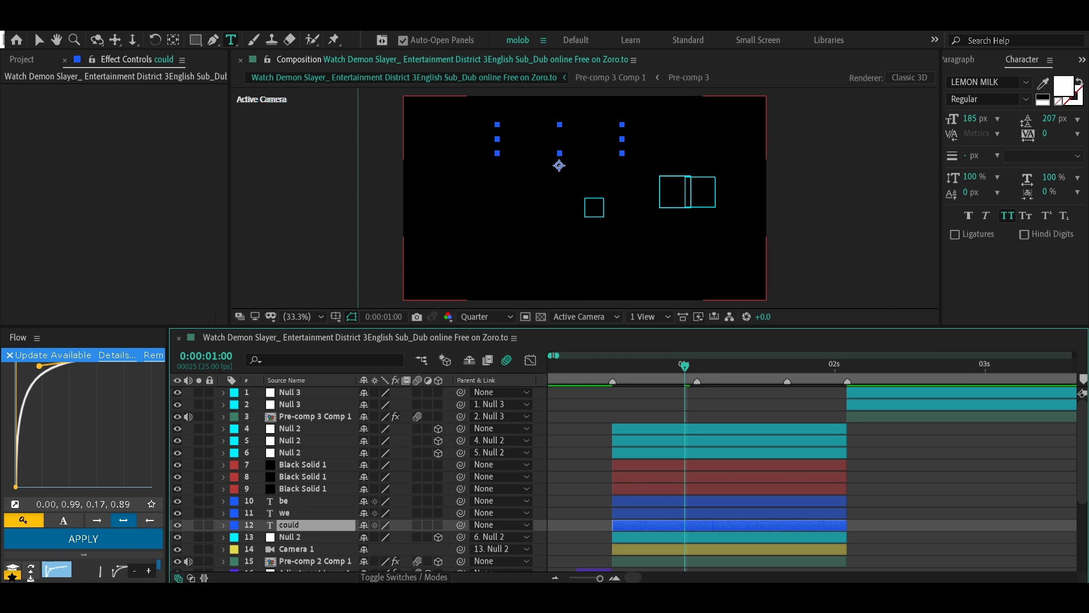
{"action": "left_click", "coordinate": [282, 500], "text": "shift"}
{"action": "left_click_drag", "start_coordinate": [177, 525], "coordinate": [178, 477]}
{"action": "left_click", "coordinate": [303, 489]}
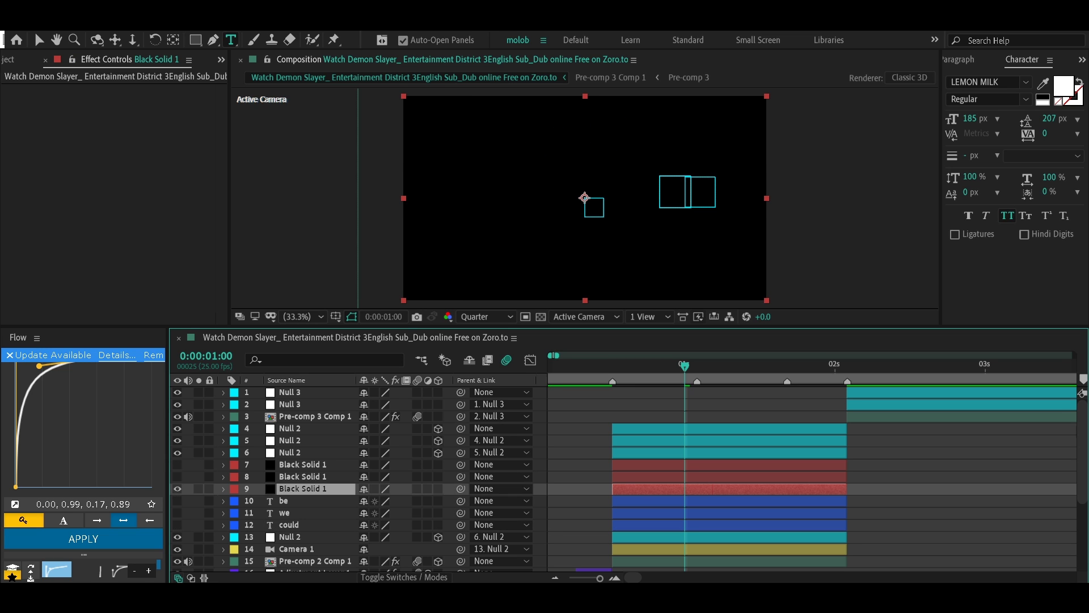
{"action": "key", "text": "ctrl+5"}
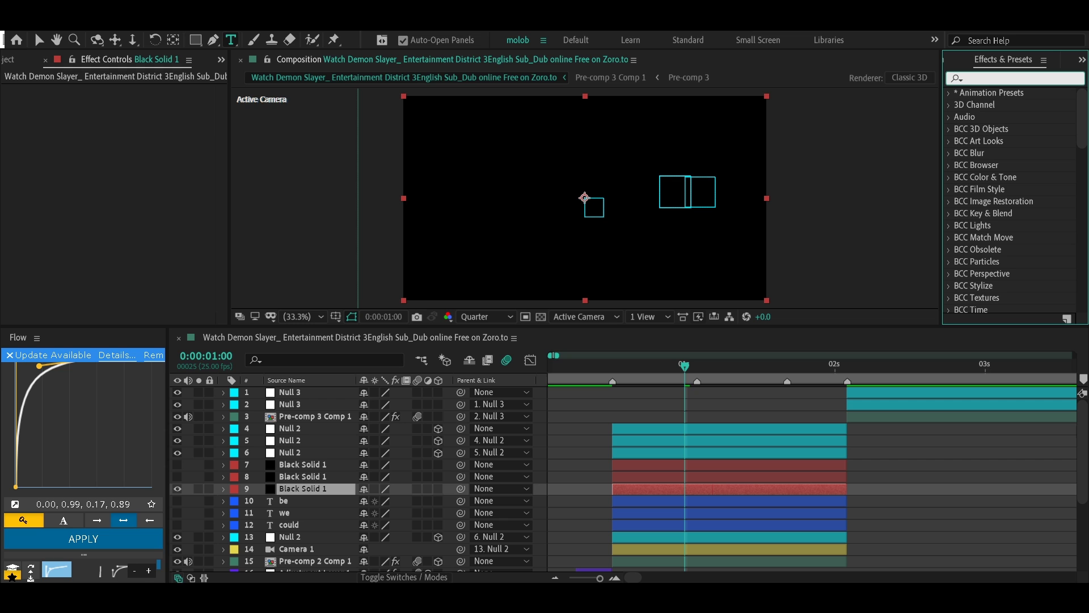
Apply Element to the bottom solid and set Custom Text and Masks Path Layer 1 to 'we'.
{"action": "type", "text": "elem"}
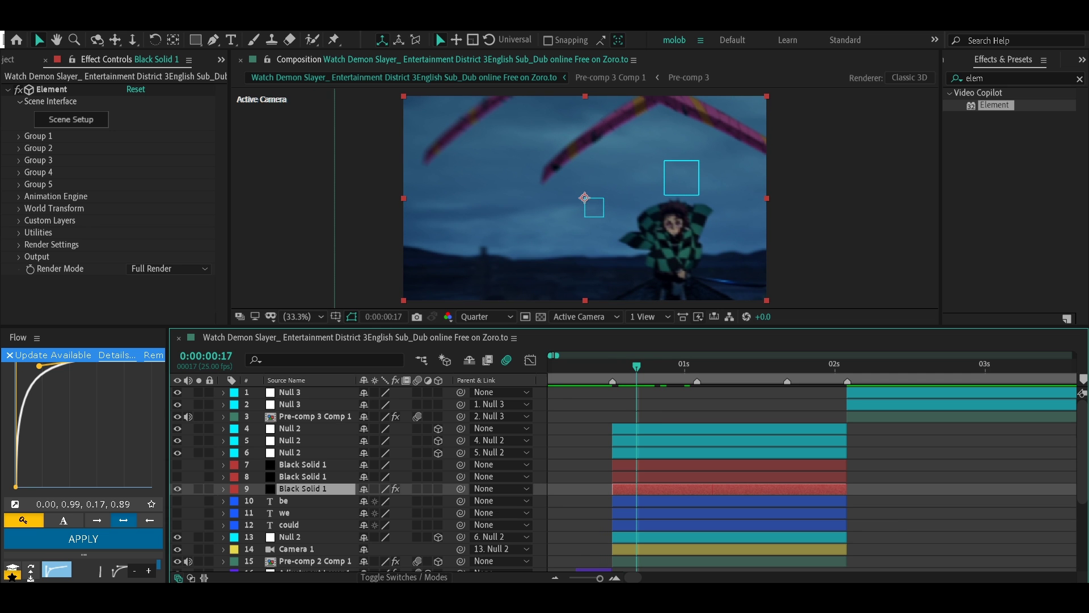
{"action": "left_click", "coordinate": [18, 221]}
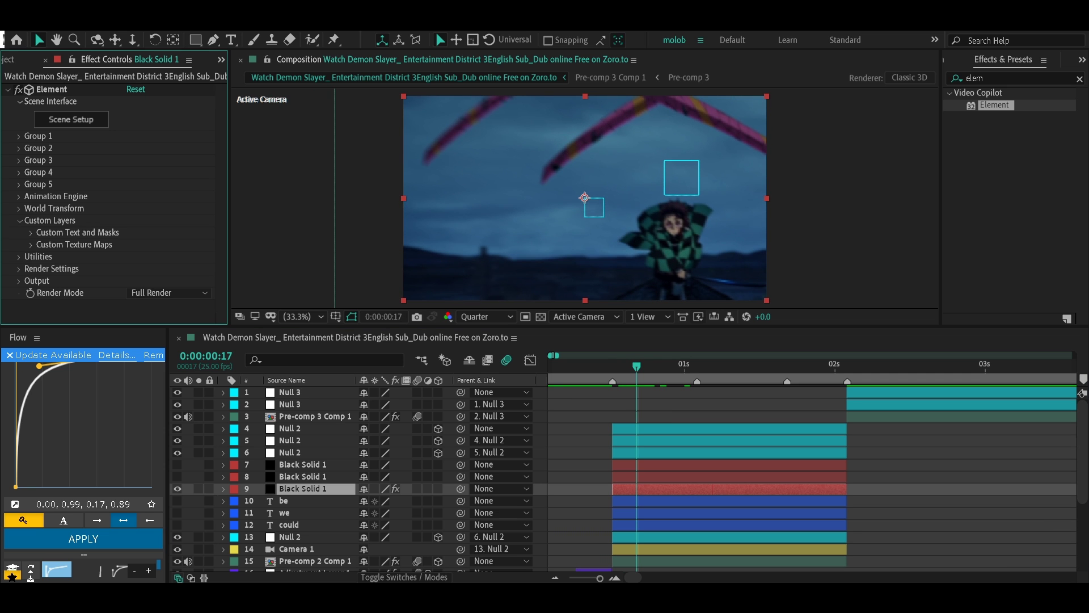
{"action": "left_click", "coordinate": [31, 232]}
{"action": "scroll", "coordinate": [113, 198], "scroll_direction": "down", "scroll_amount": 5}
{"action": "left_click", "coordinate": [147, 116]}
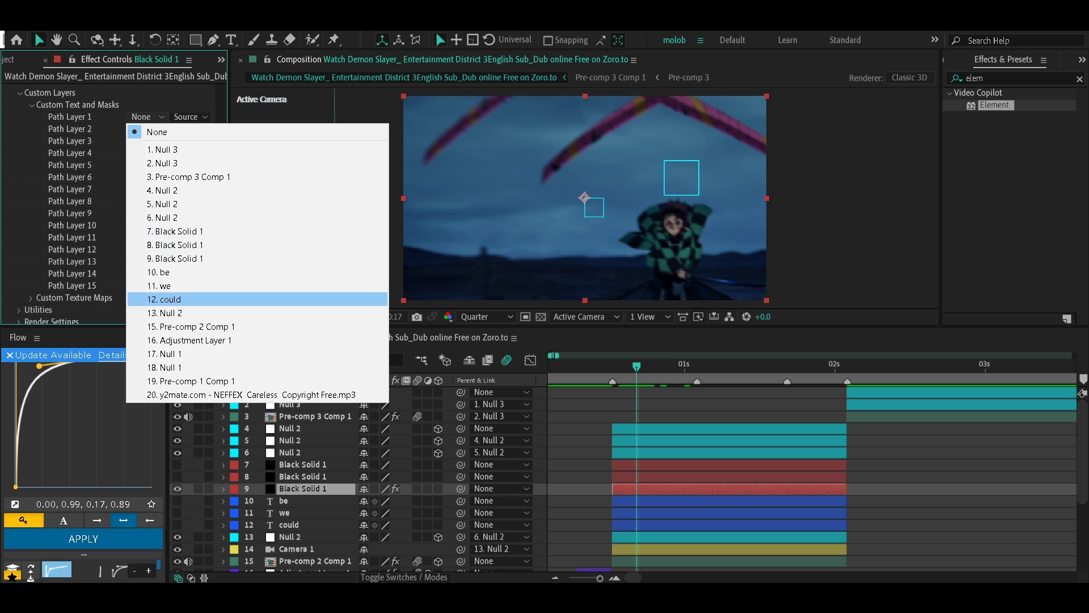
{"action": "left_click", "coordinate": [160, 286]}
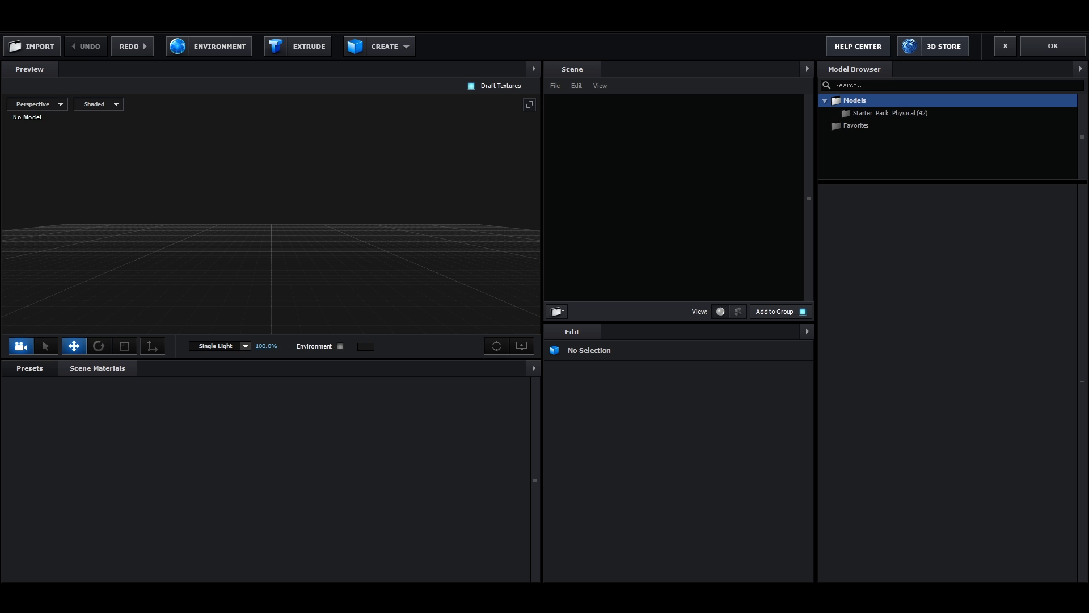
Extrude the we text into a 3D model and apply the Physical Stripes bevel preset.
{"action": "left_click", "coordinate": [298, 46]}
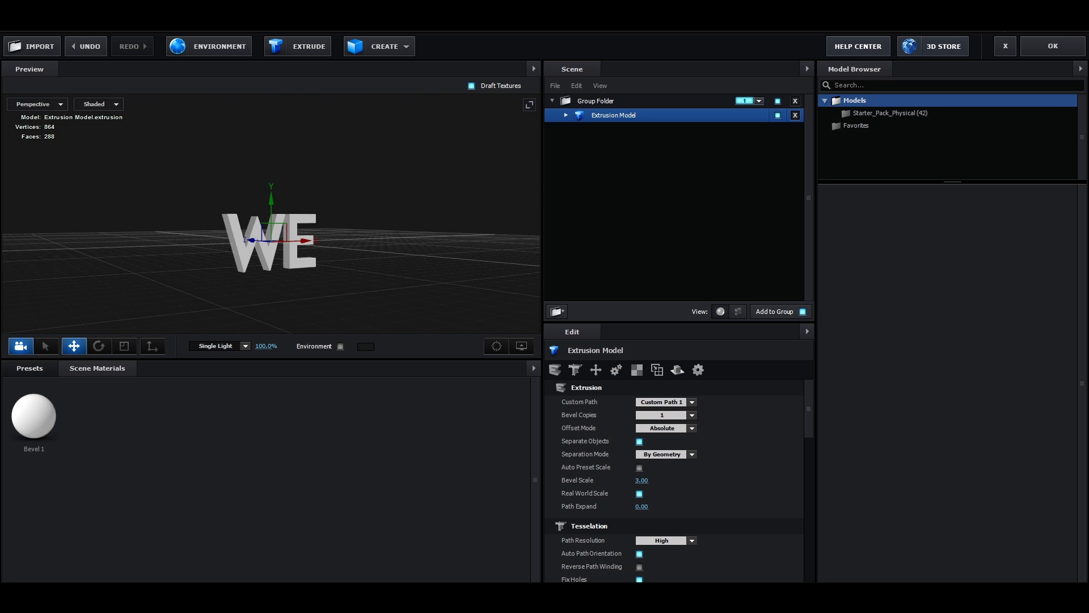
{"action": "left_click", "coordinate": [30, 367]}
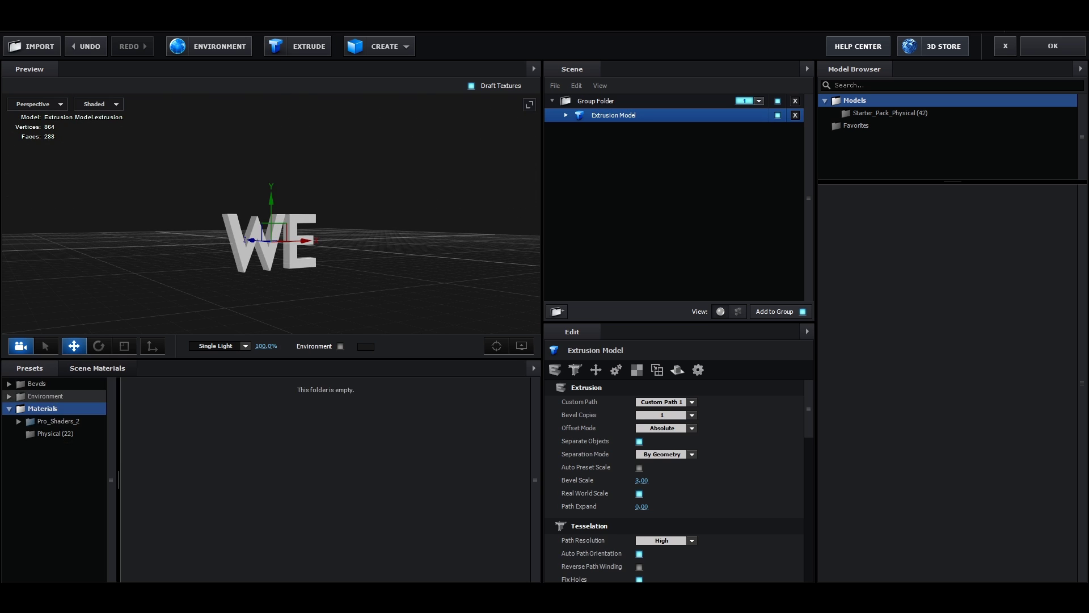
{"action": "left_click", "coordinate": [37, 383]}
{"action": "left_click", "coordinate": [57, 396]}
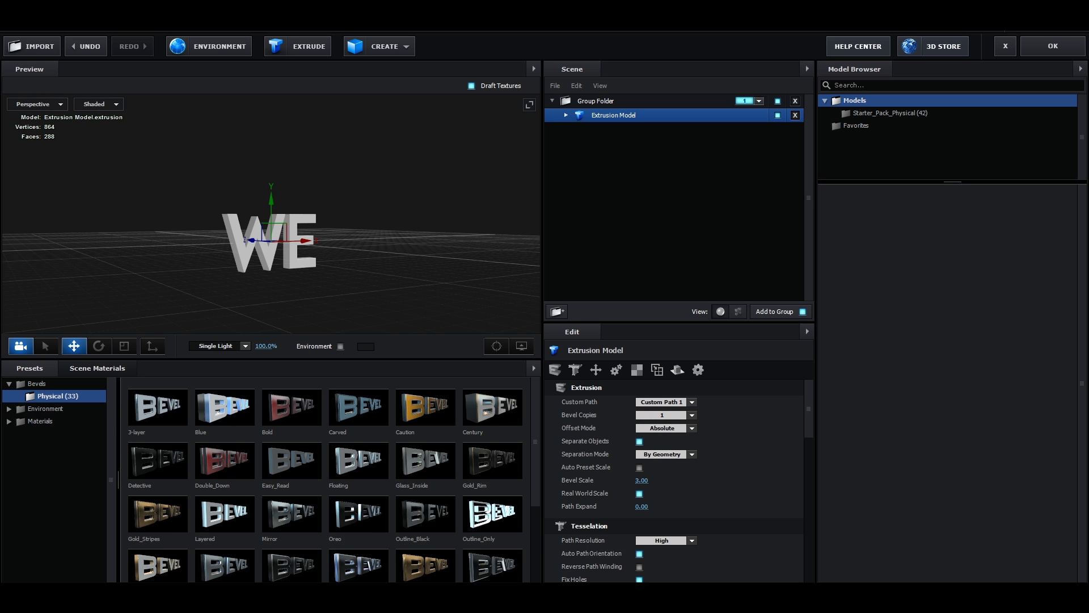
{"action": "scroll", "coordinate": [329, 479], "scroll_direction": "down", "scroll_amount": 3}
{"action": "left_click", "coordinate": [158, 554]}
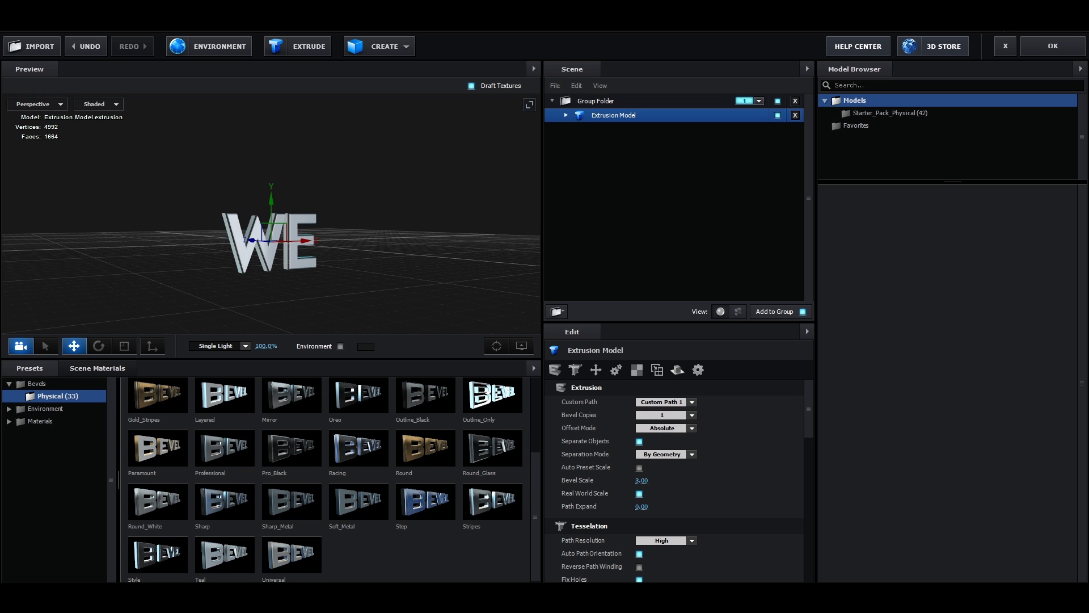
{"action": "left_click", "coordinate": [492, 500]}
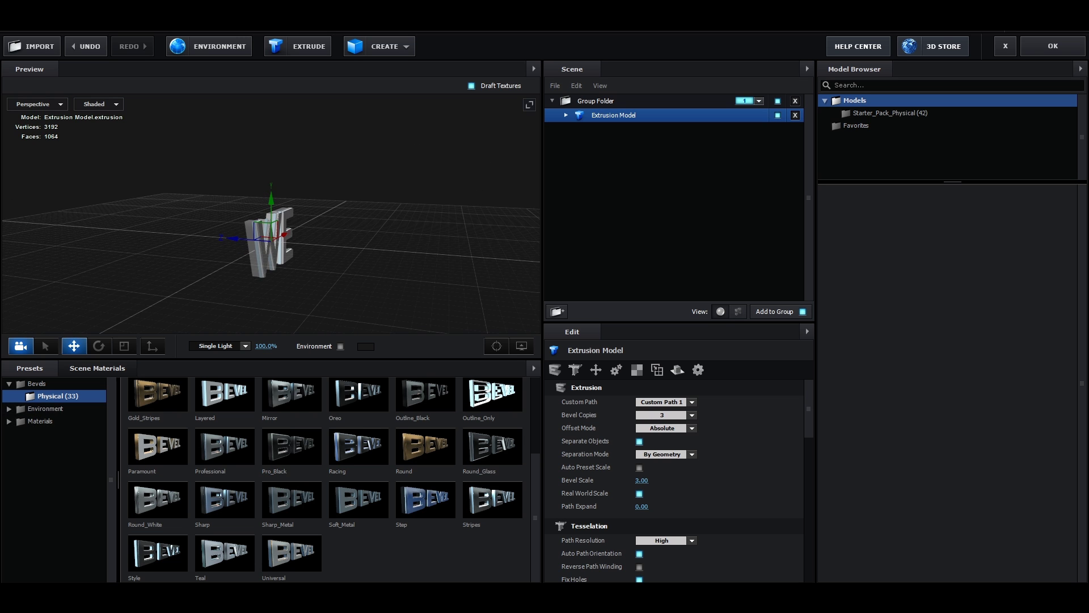
Preview the Basic_2K environment and Physical material presets, then undo the last change.
{"action": "left_click", "coordinate": [566, 115]}
{"action": "left_click", "coordinate": [45, 409]}
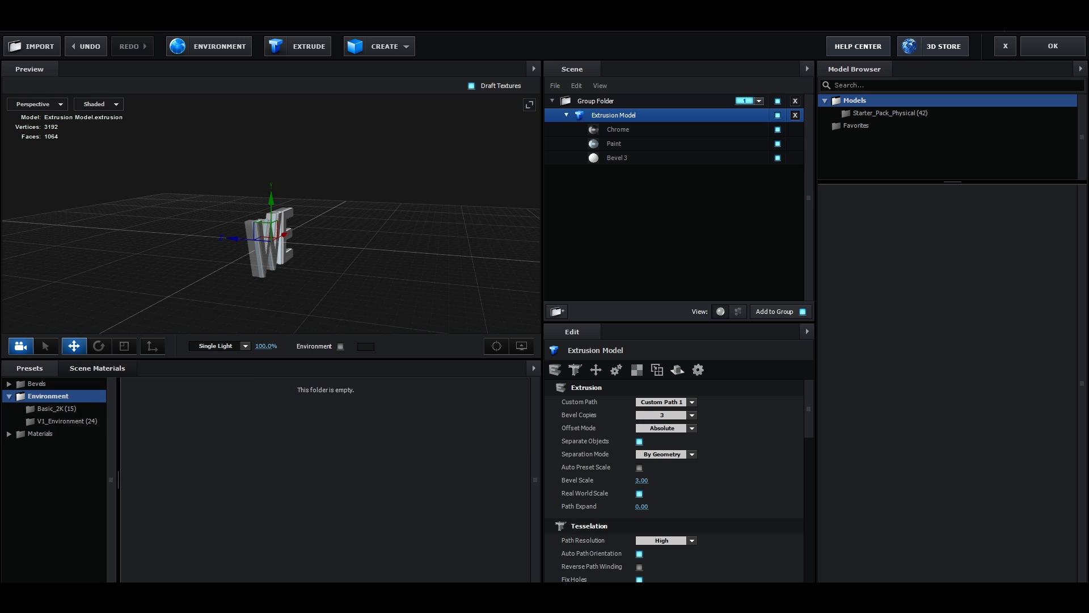
{"action": "left_click", "coordinate": [57, 409]}
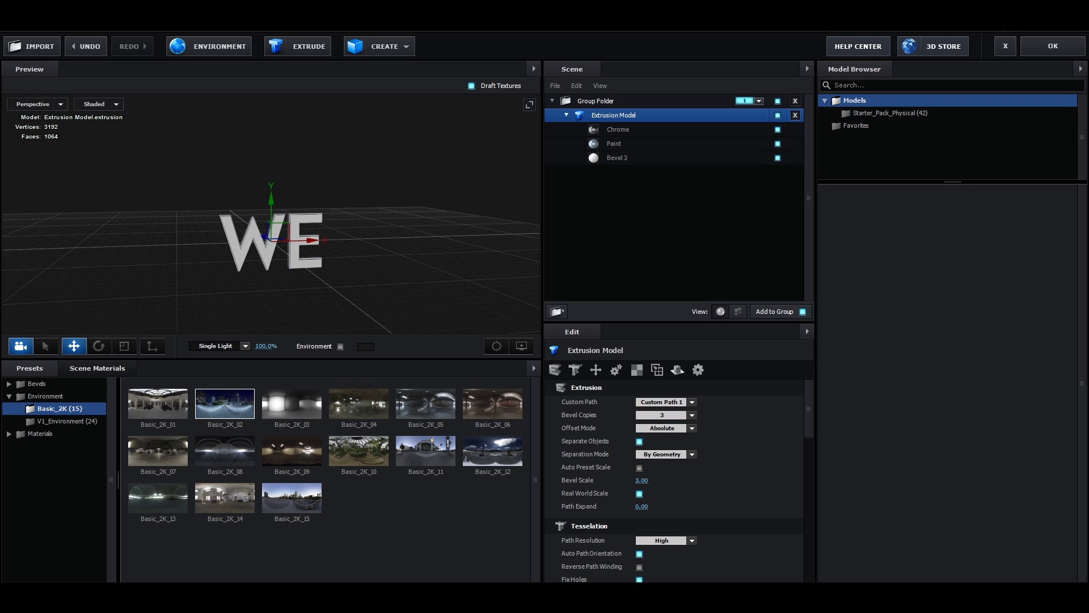
{"action": "left_click", "coordinate": [40, 434]}
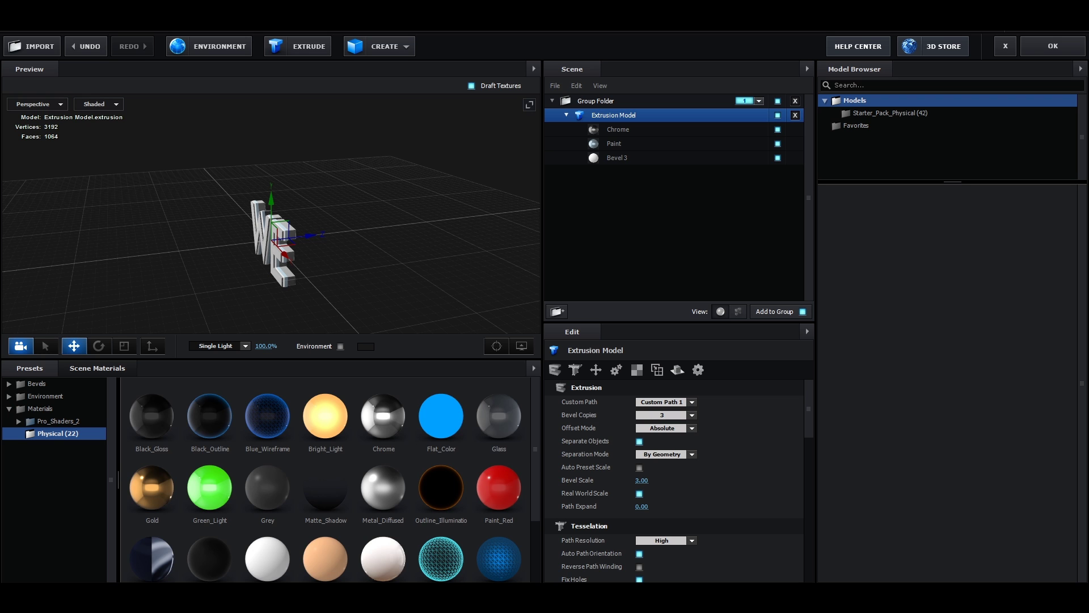
{"action": "left_click", "coordinate": [618, 129]}
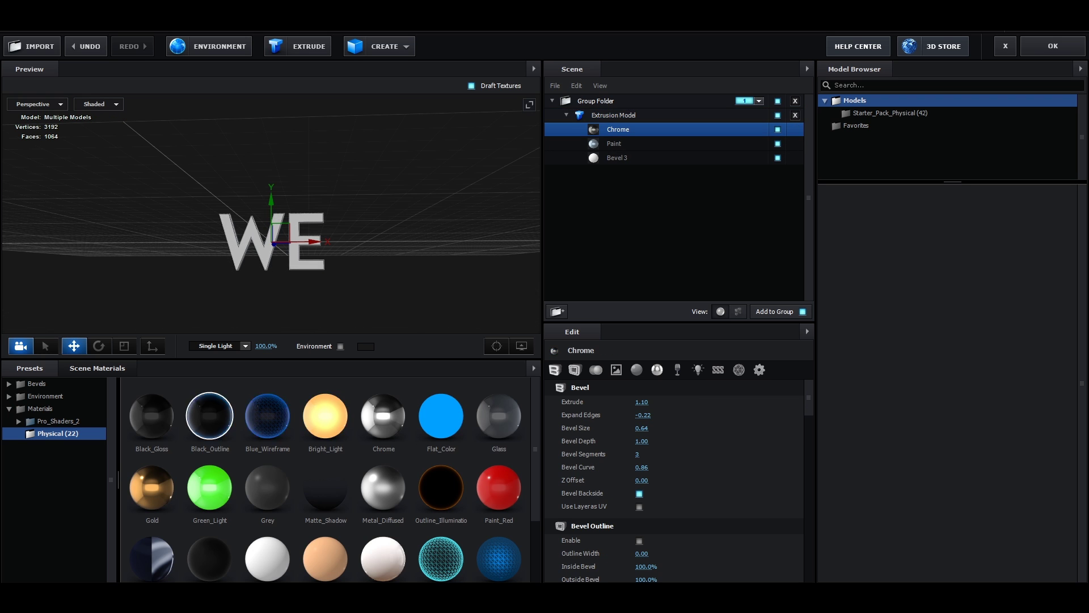
{"action": "key", "text": "ctrl+z"}
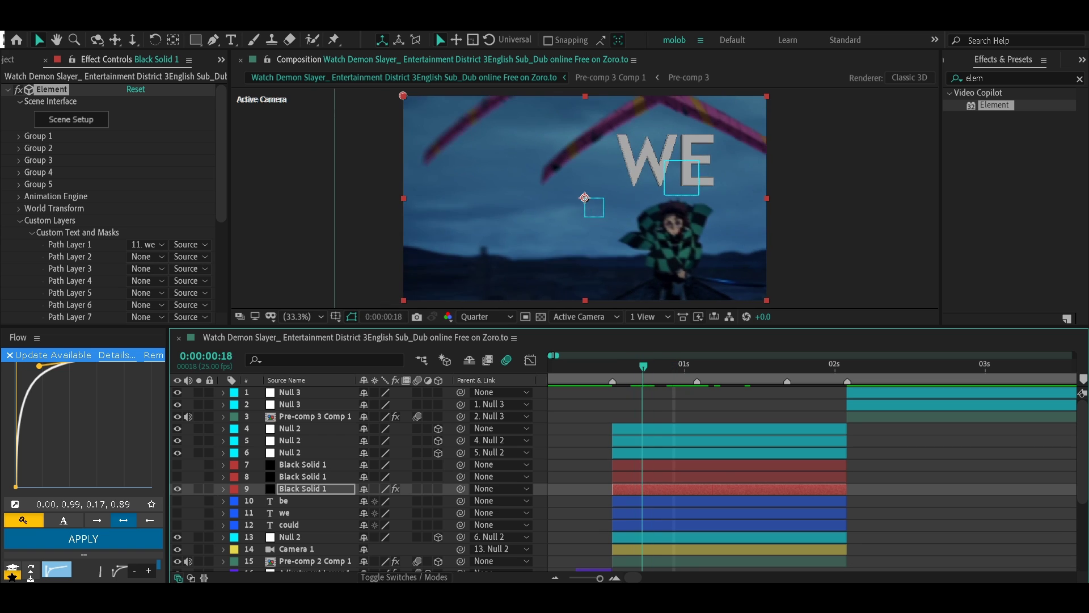
Move the WE text in Group 1's Particle Replicator to position 605,616 with depth 300.
{"action": "left_click", "coordinate": [18, 136]}
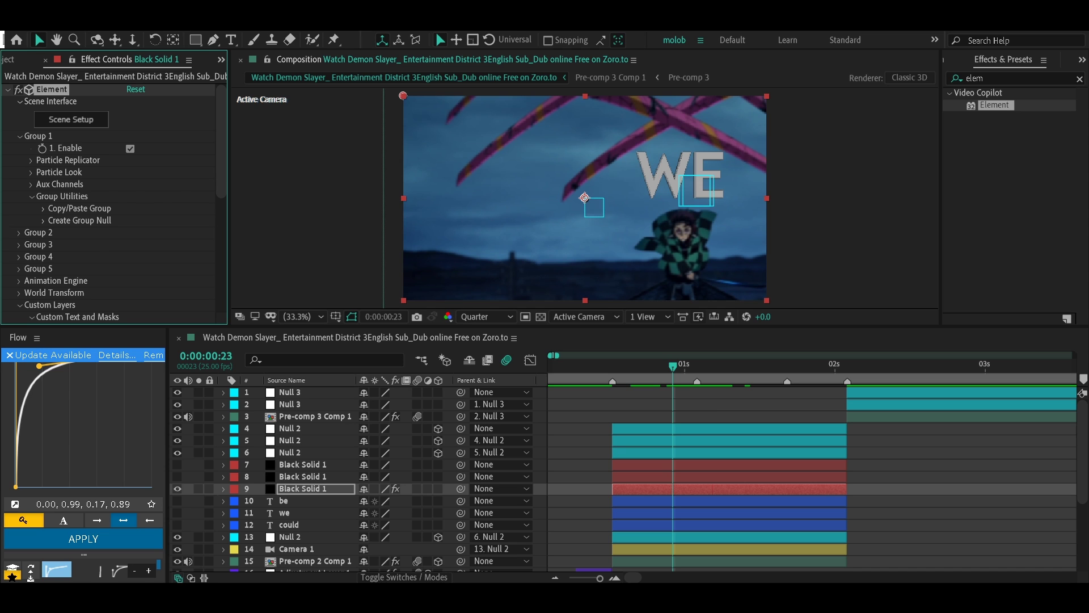
{"action": "left_click", "coordinate": [31, 160]}
{"action": "left_click_drag", "start_coordinate": [146, 196], "coordinate": [170, 208]}
{"action": "key", "text": "ctrl+z"}
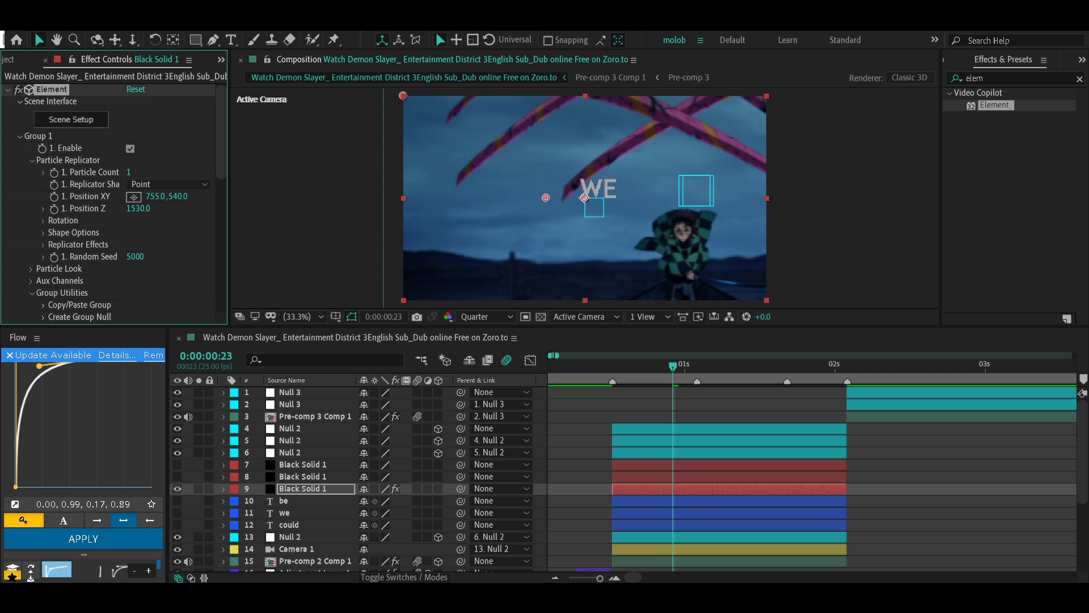
{"action": "scroll", "coordinate": [107, 204], "scroll_direction": "down", "scroll_amount": 1}
{"action": "left_click_drag", "start_coordinate": [153, 189], "coordinate": [114, 189]}
{"action": "key", "text": "space"}
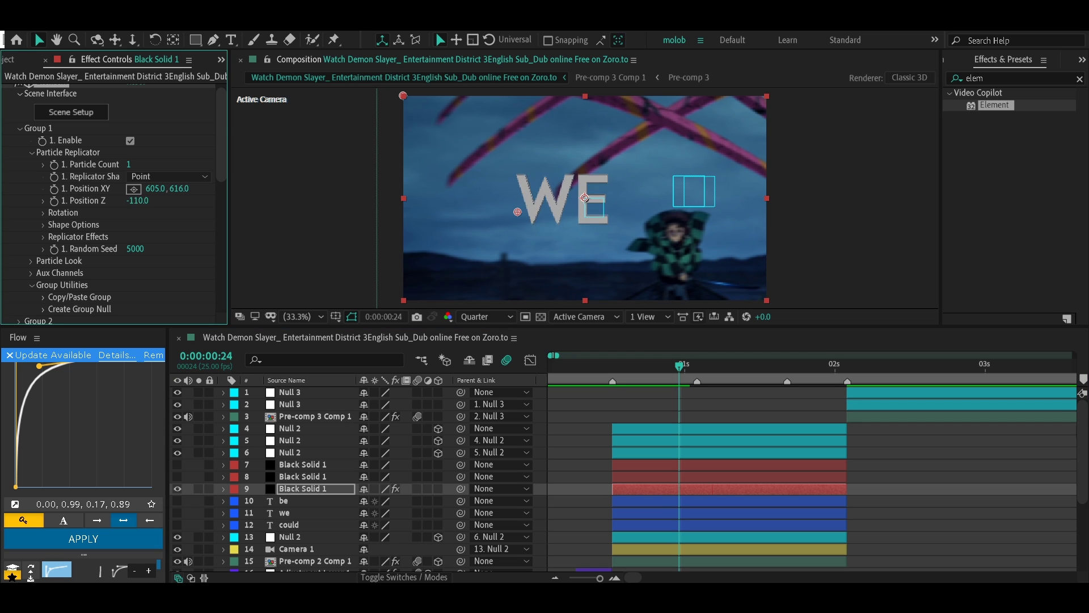
Enable Multi-Object on Black Solid 1's Element effect and show its properties in the timeline.
{"action": "double_click", "coordinate": [284, 512]}
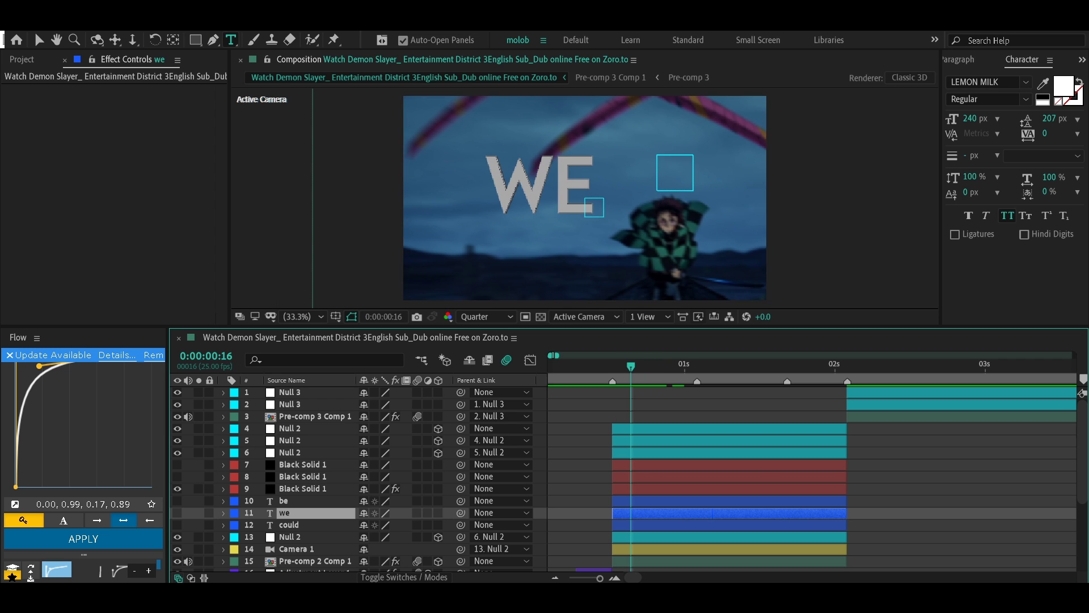
{"action": "left_click", "coordinate": [302, 488]}
{"action": "scroll", "coordinate": [114, 204], "scroll_direction": "down", "scroll_amount": 1}
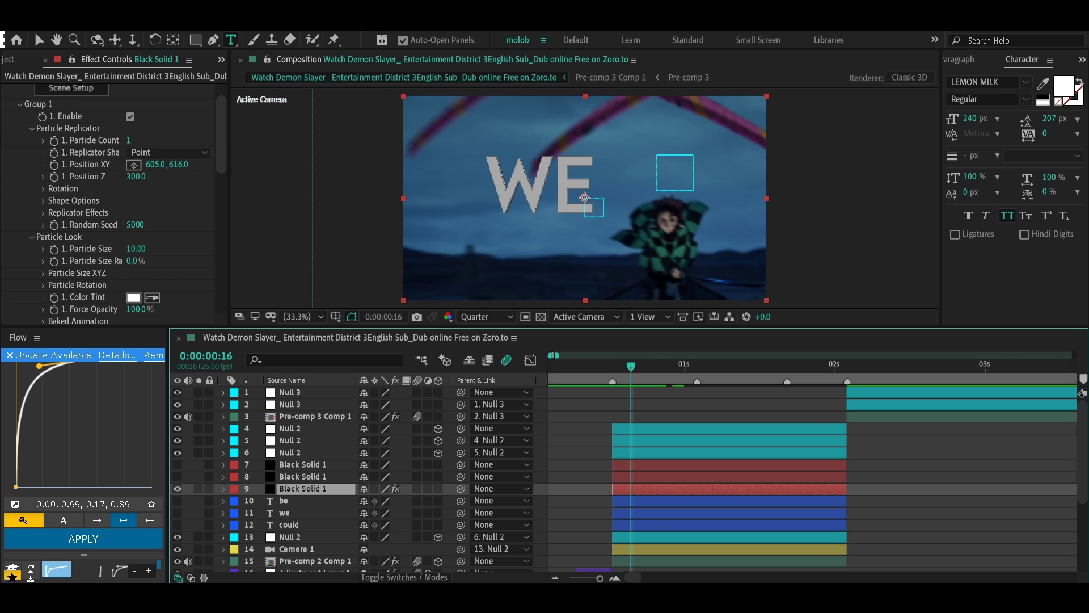
{"action": "scroll", "coordinate": [114, 204], "scroll_direction": "down", "scroll_amount": 3}
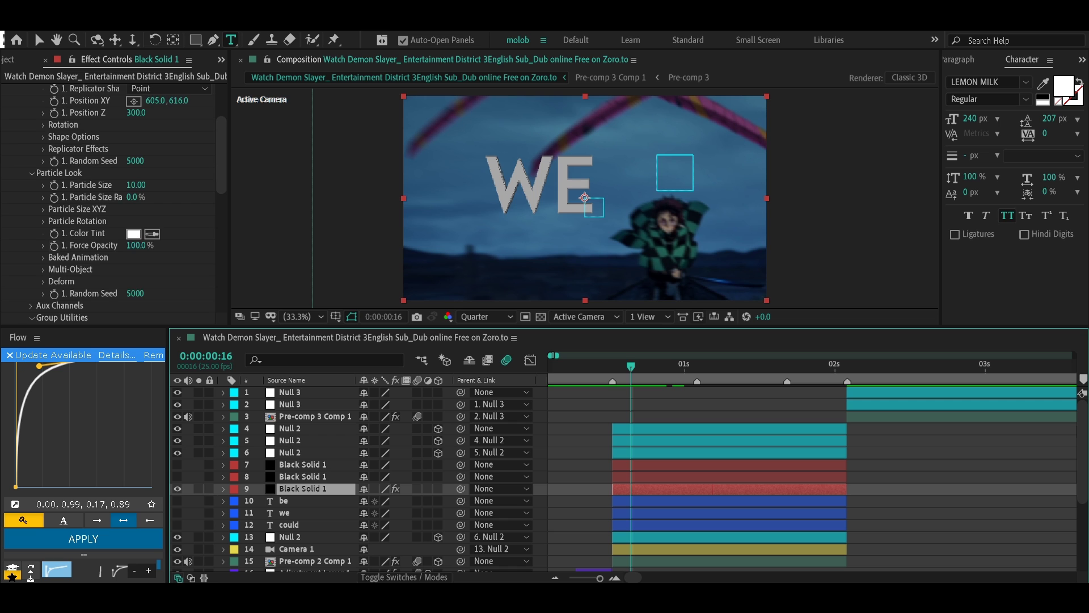
{"action": "left_click", "coordinate": [45, 237]}
{"action": "left_click", "coordinate": [130, 249]}
{"action": "scroll", "coordinate": [130, 250], "scroll_direction": "down", "scroll_amount": 5}
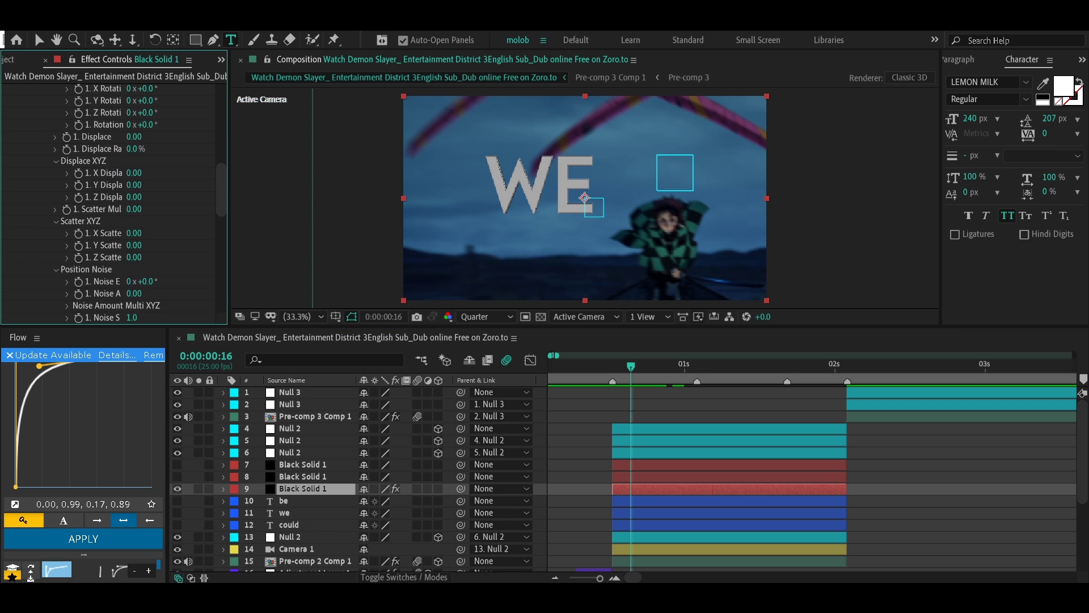
{"action": "key", "text": "e"}
{"action": "scroll", "coordinate": [114, 204], "scroll_direction": "up", "scroll_amount": 2}
{"action": "scroll", "coordinate": [357, 476], "scroll_direction": "down", "scroll_amount": 15}
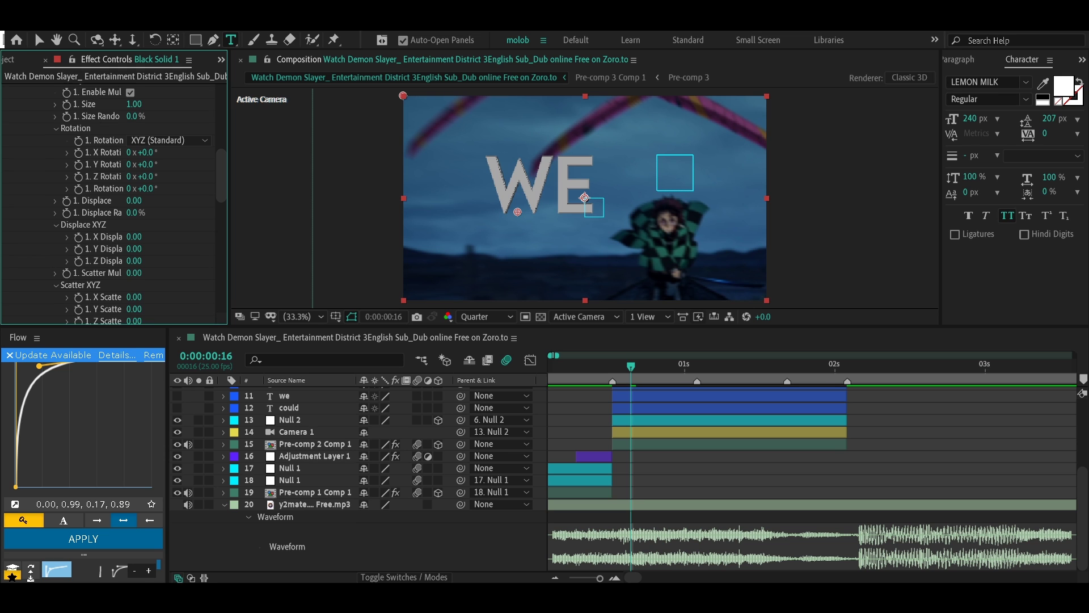
{"action": "scroll", "coordinate": [114, 204], "scroll_direction": "down", "scroll_amount": 3}
{"action": "scroll", "coordinate": [358, 476], "scroll_direction": "up", "scroll_amount": 3}
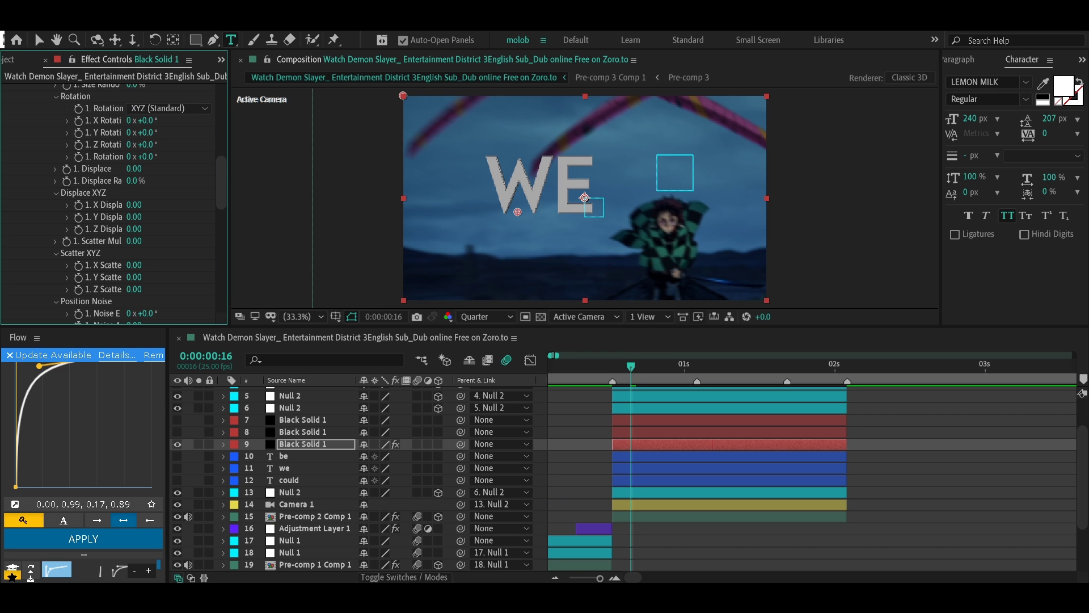
Keyframe Z Rotation 210° and Displace -1.06 at 0:00:00:13, then paste end keyframes at 1:02.
{"action": "mouse_move", "coordinate": [134, 168]}
{"action": "left_mouse_down"}
{"action": "mouse_move", "coordinate": [158, 168]}
{"action": "mouse_move", "coordinate": [130, 168]}
{"action": "mouse_move", "coordinate": [144, 156]}
{"action": "left_mouse_up"}
{"action": "key", "text": "Page_Up"}
{"action": "key", "text": "Page_Up"}
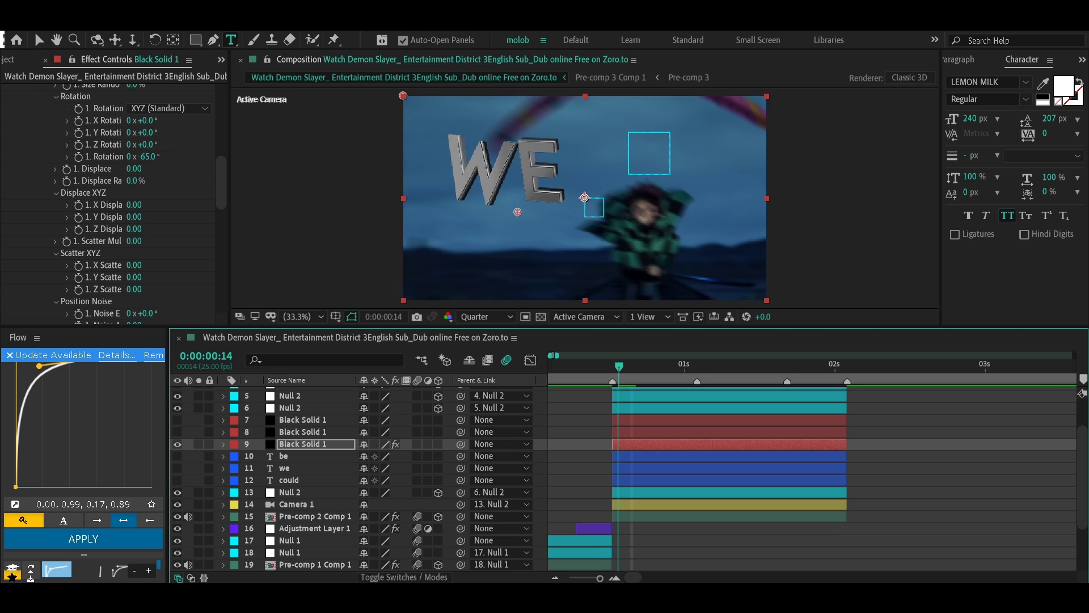
{"action": "key", "text": "Page_Up"}
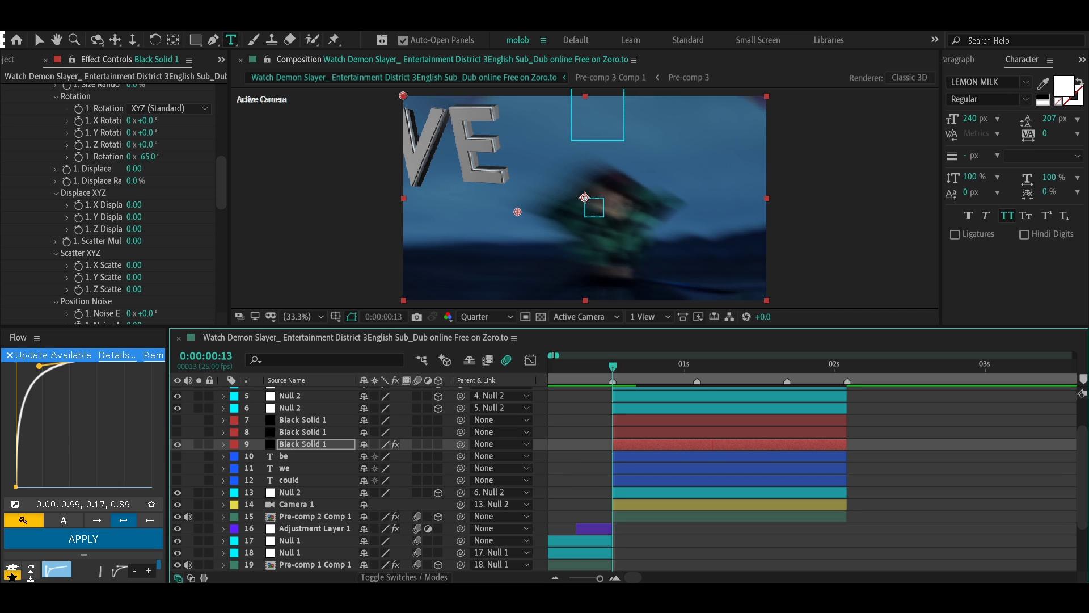
{"action": "left_click_drag", "start_coordinate": [135, 169], "coordinate": [300, 156]}
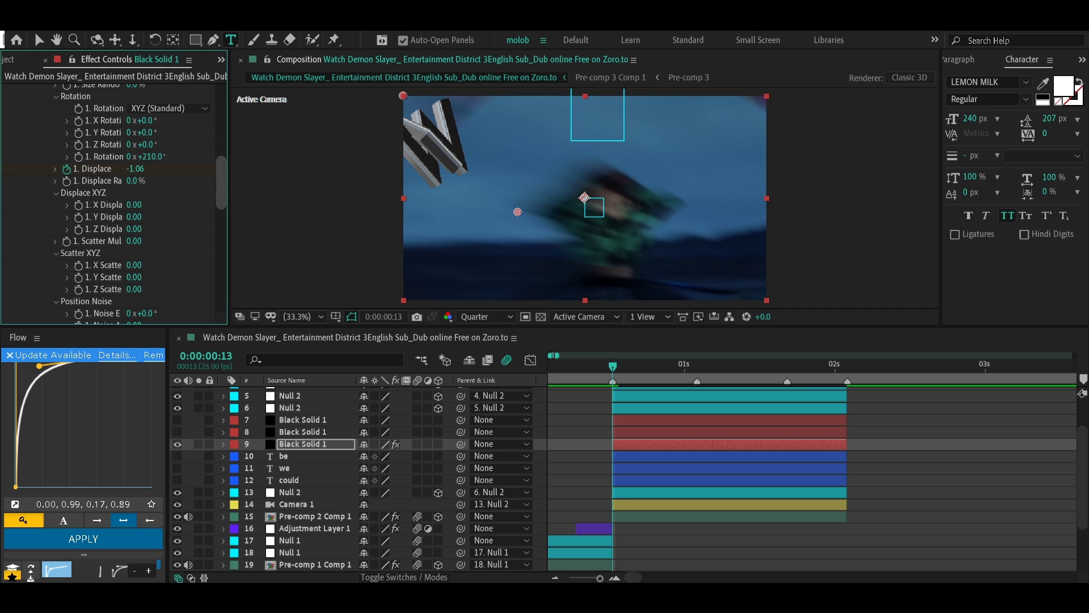
{"action": "key", "text": "u"}
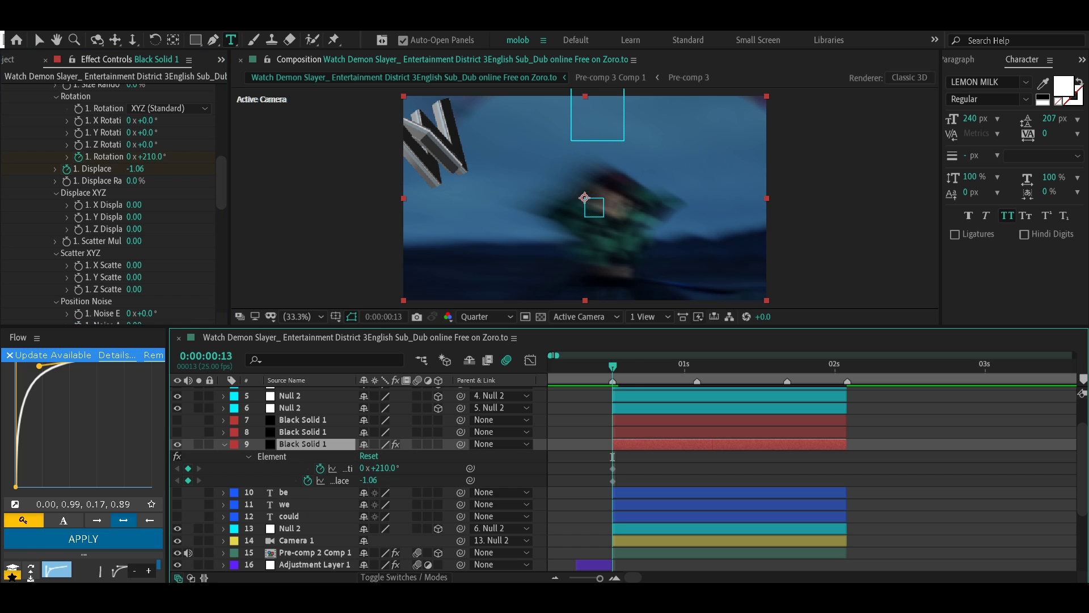
{"action": "key", "text": "space"}
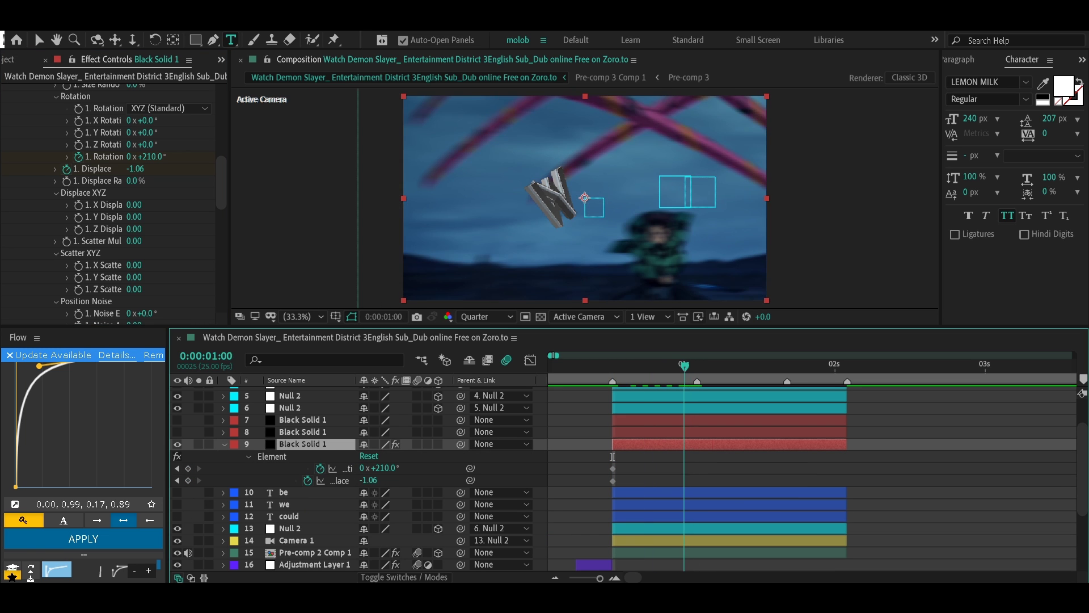
{"action": "key", "text": "ctrl+v"}
Ease all the rotation and displacement keyframes and check their curve in the Graph Editor.
{"action": "left_click", "coordinate": [697, 456]}
{"action": "key", "text": "shift+F3"}
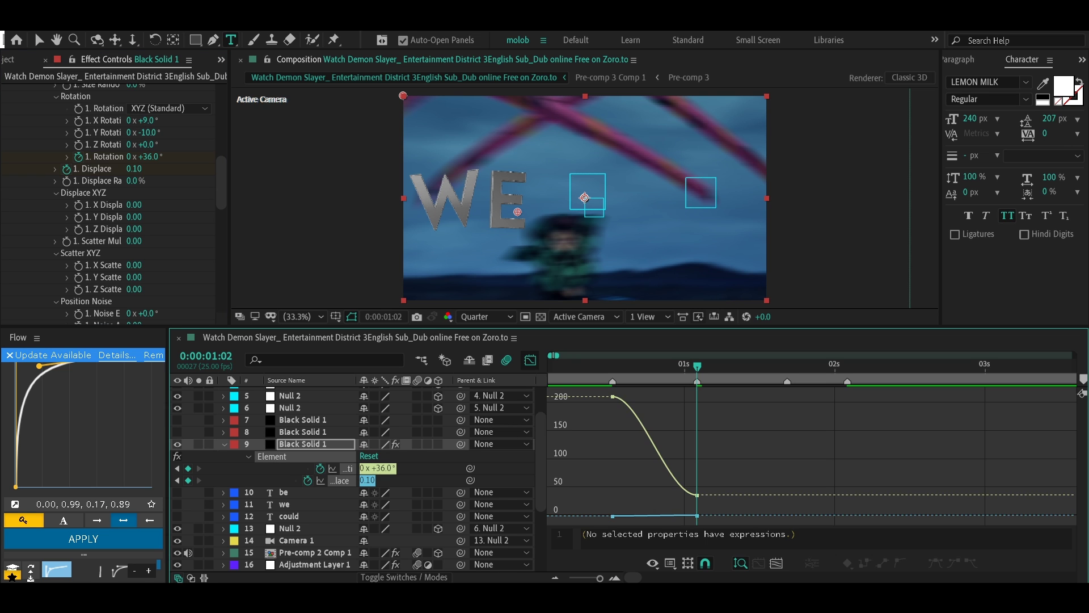
{"action": "key", "text": "F2"}
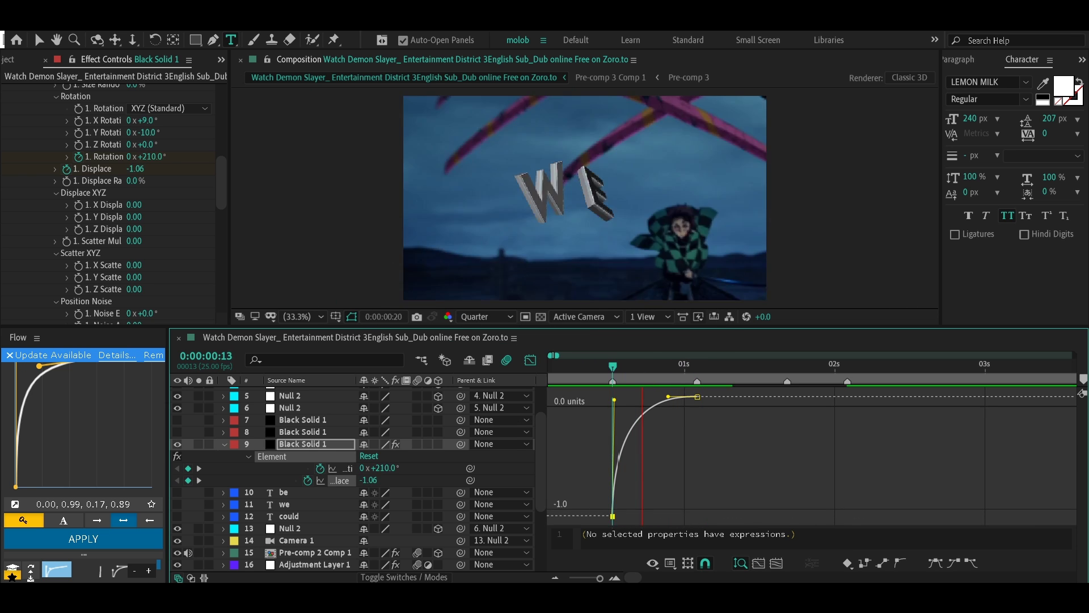
{"action": "key", "text": "shift+F3"}
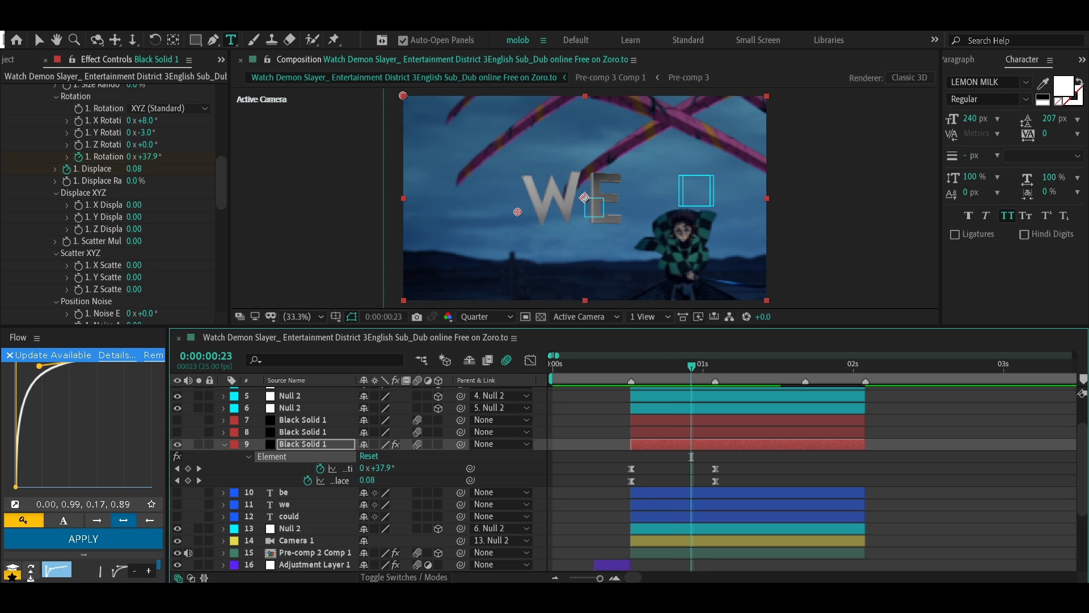
Apply the Trapcode Shine effect to Black Solid 1 from an effects search for 'shi'.
{"action": "key", "text": "ctrl+5"}
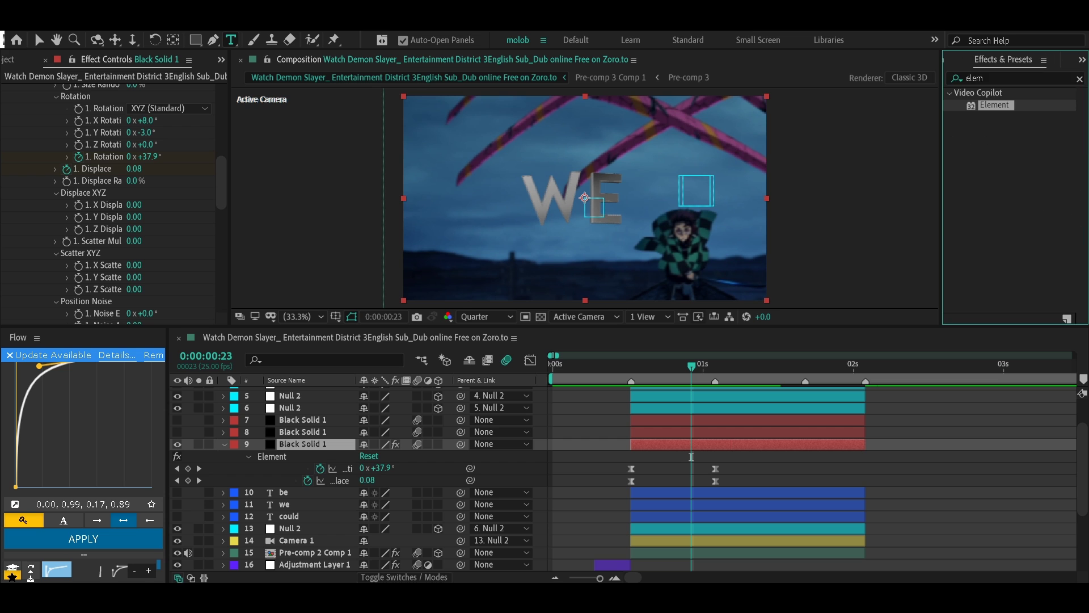
{"action": "key", "text": "ctrl+5"}
{"action": "type", "text": "shi"}
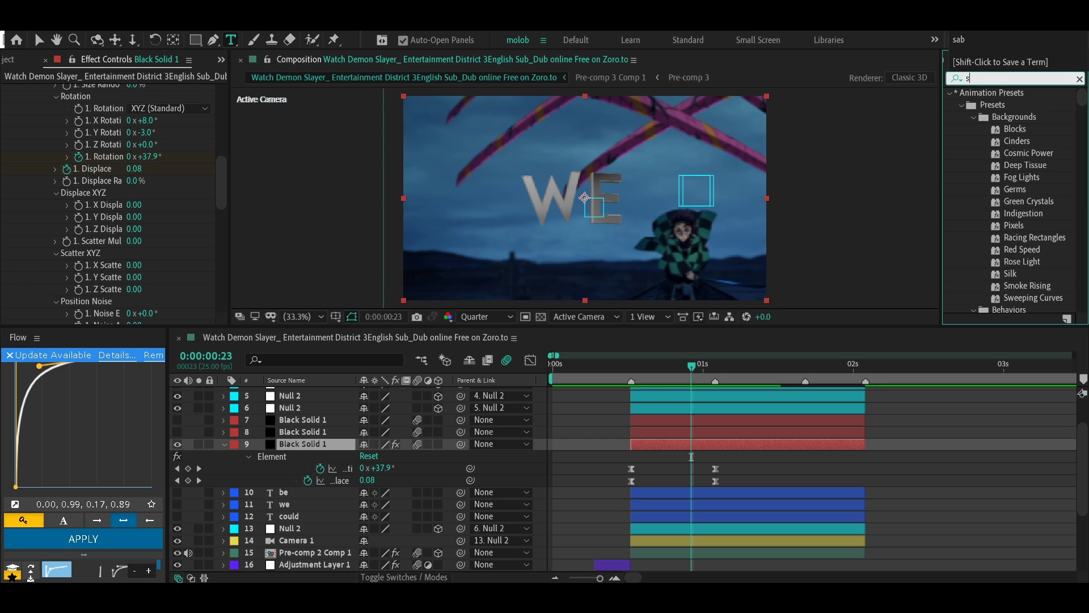
{"action": "key", "text": "Return"}
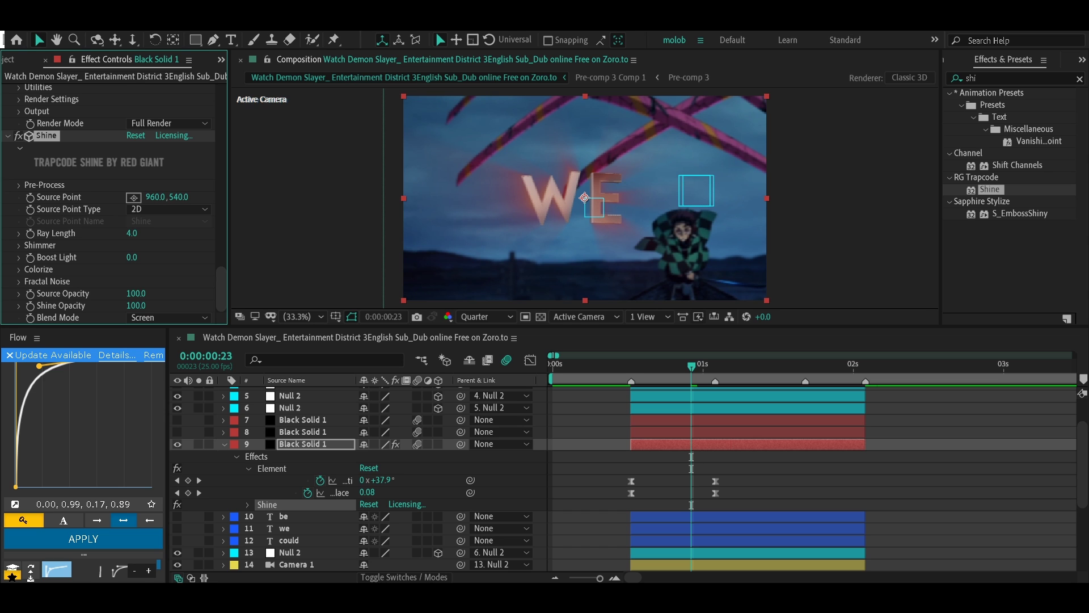
Set Shine's Colorize preset to None after trying Technicolor.
{"action": "left_click", "coordinate": [18, 268]}
{"action": "scroll", "coordinate": [108, 227], "scroll_direction": "down", "scroll_amount": 2}
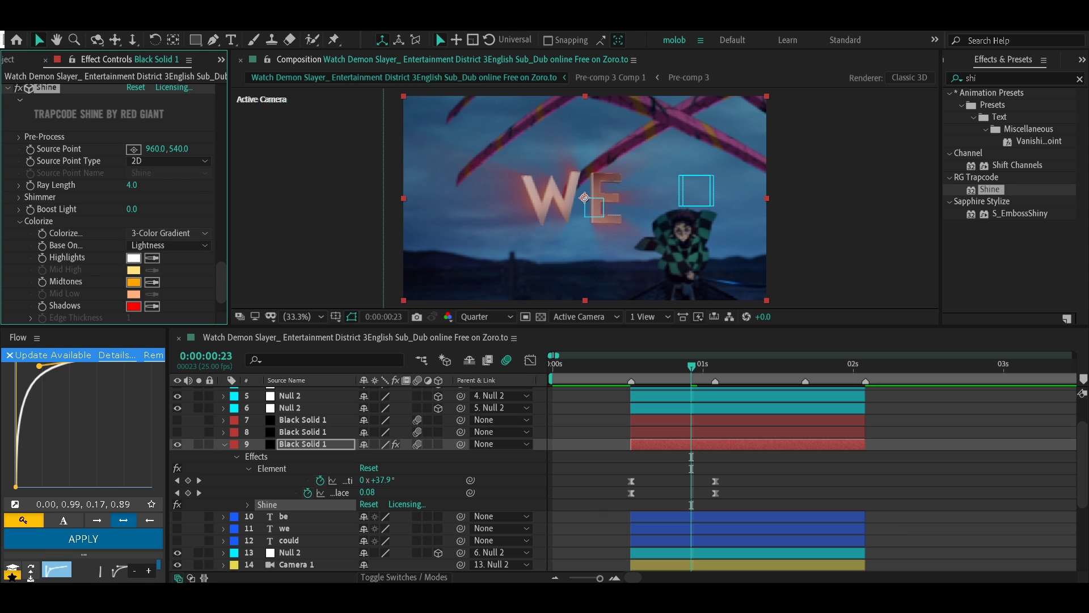
{"action": "left_click", "coordinate": [168, 232]}
{"action": "key", "text": "Escape"}
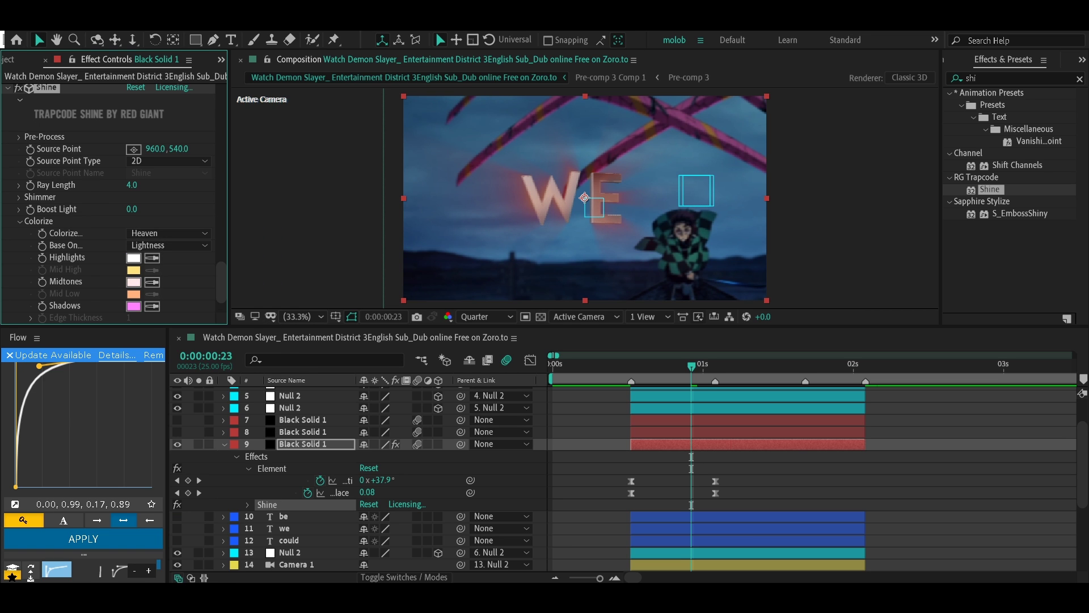
{"action": "left_click", "coordinate": [171, 233]}
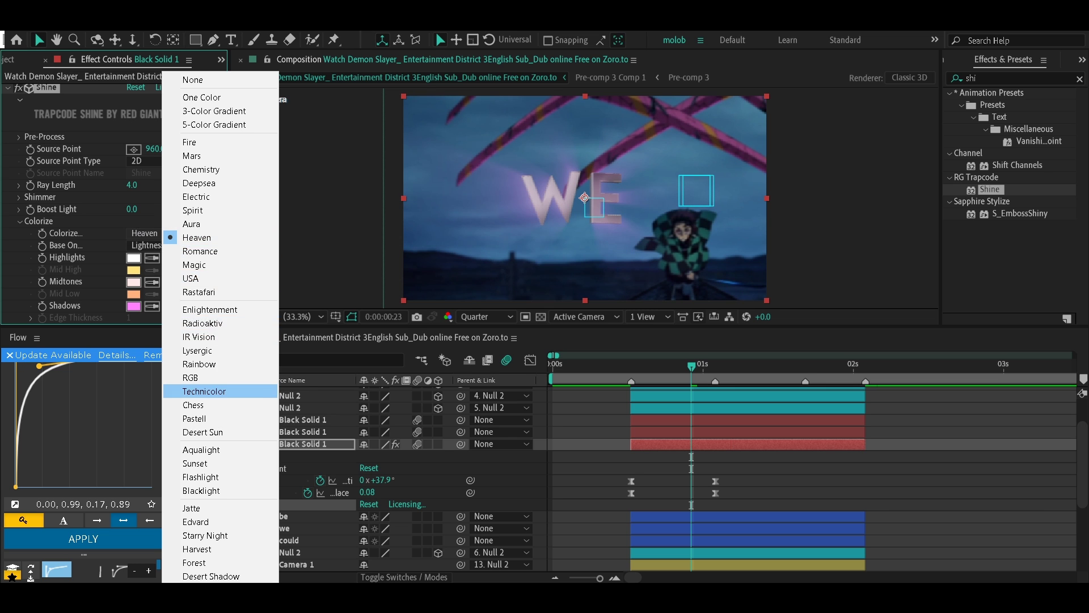
{"action": "left_click", "coordinate": [204, 390]}
{"action": "left_click", "coordinate": [170, 230]}
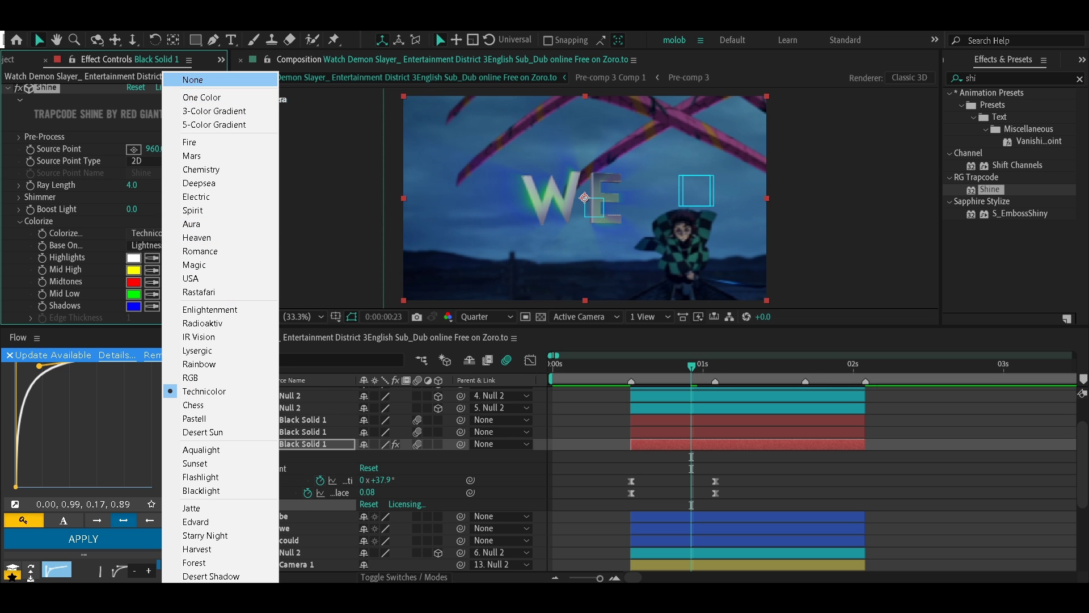
{"action": "left_click", "coordinate": [193, 79]}
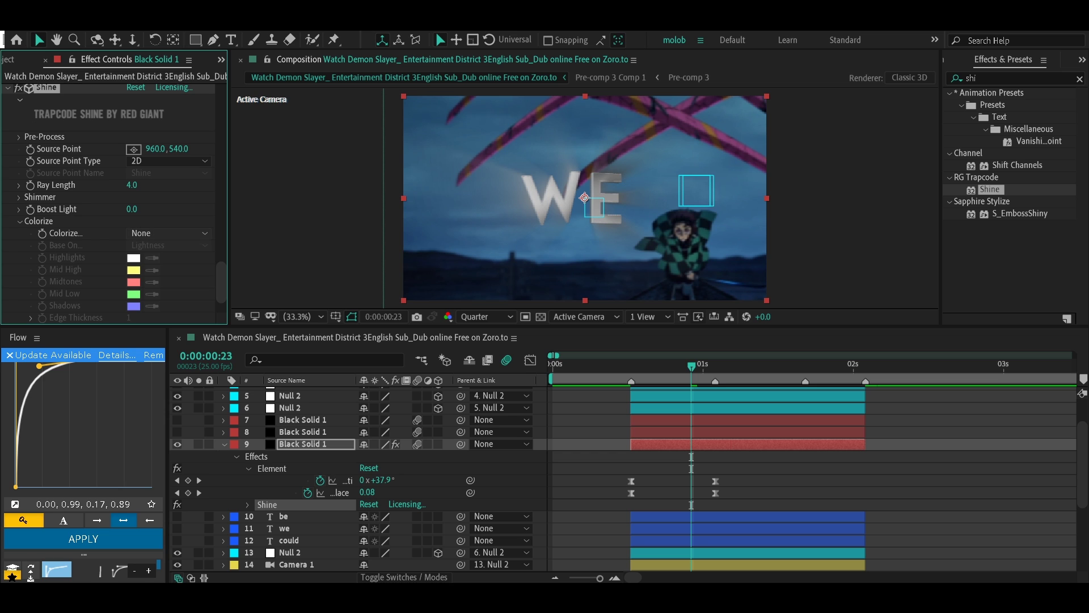
Reduce Shine's Ray Length to zero and preview the animation.
{"action": "left_click_drag", "start_coordinate": [132, 185], "coordinate": [136, 185]}
{"action": "left_click_drag", "start_coordinate": [132, 185], "coordinate": [113, 185]}
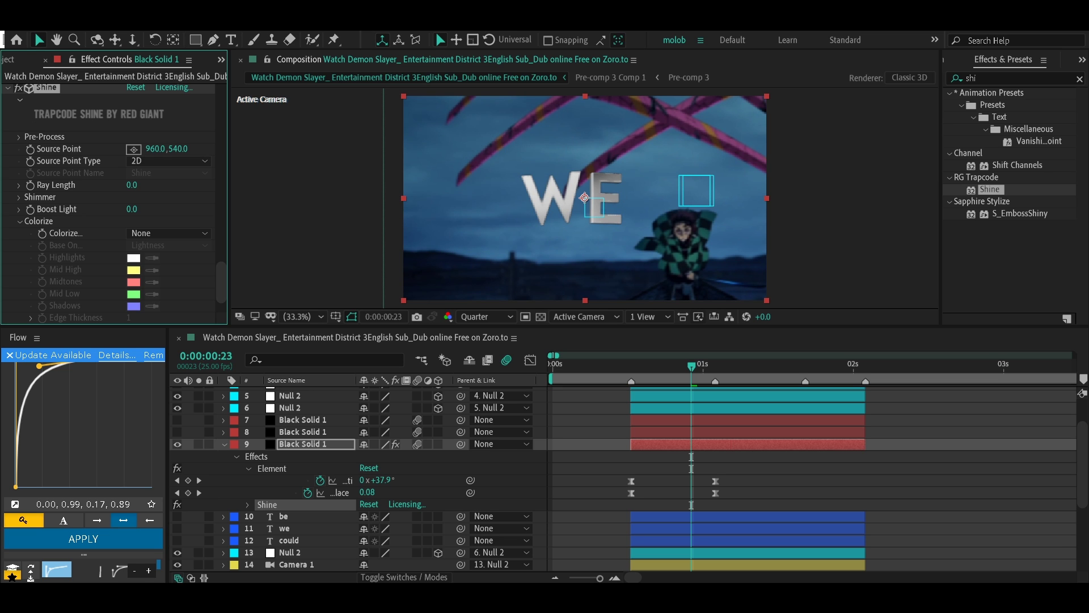
{"action": "key", "text": "space"}
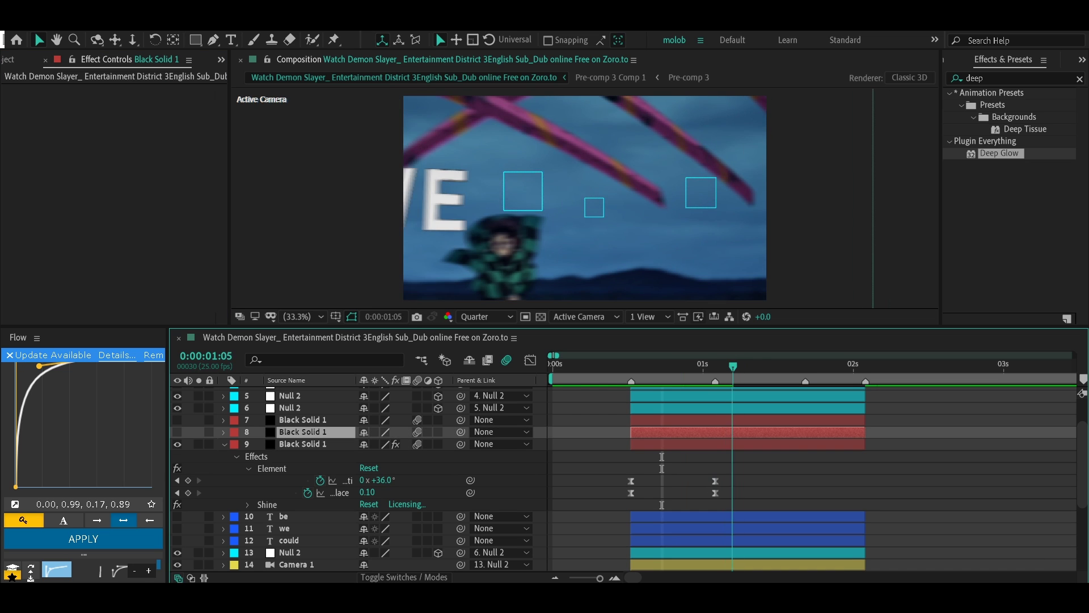
Copy the WE solid's Element and Shine effects and paste them onto the second Black Solid 1.
{"action": "key", "text": "space"}
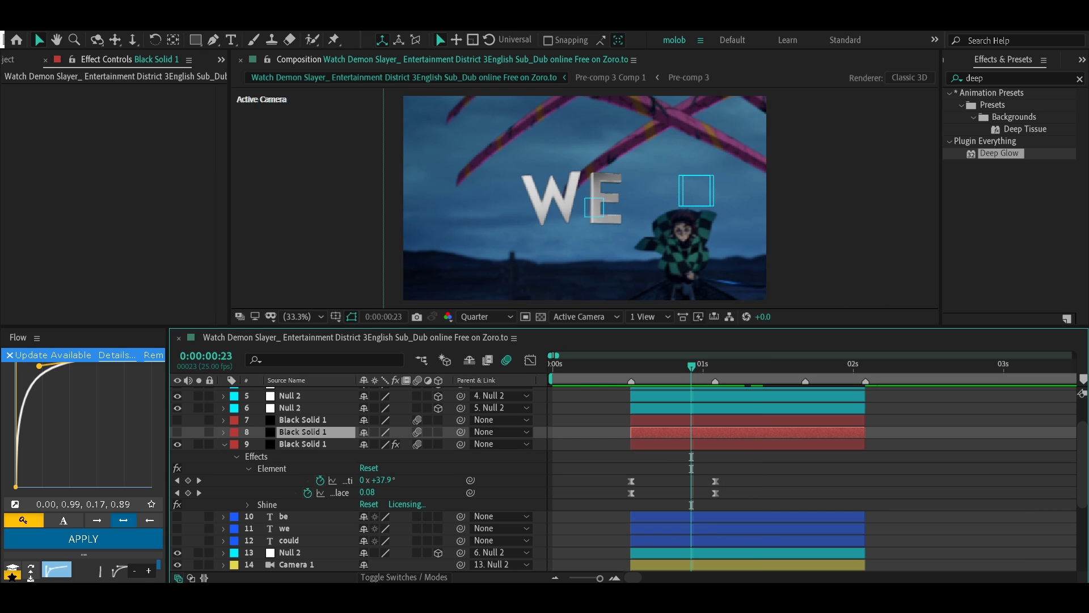
{"action": "left_click", "coordinate": [303, 444]}
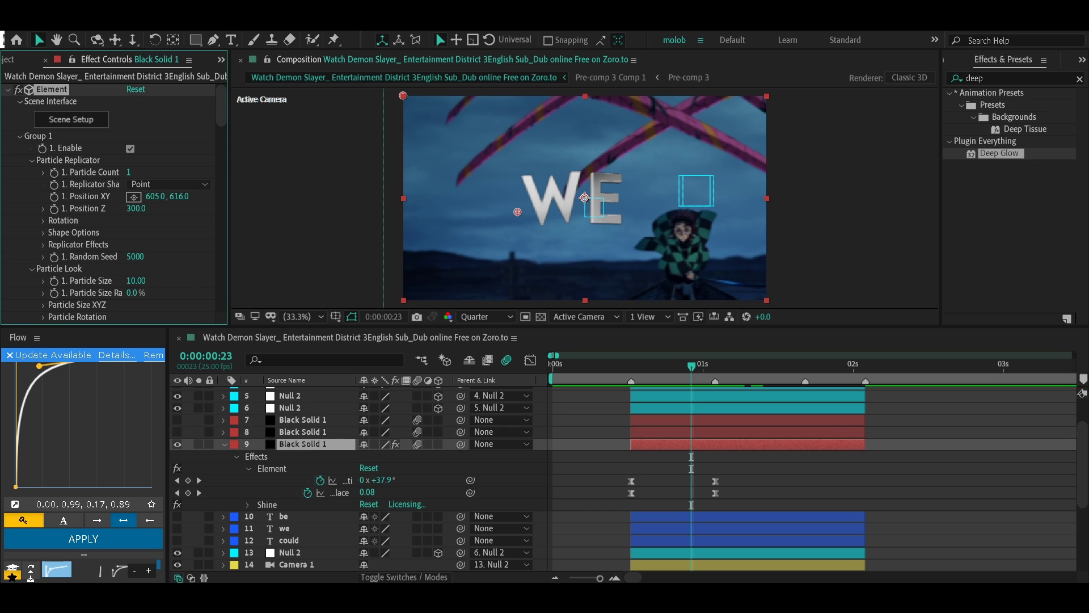
{"action": "left_click", "coordinate": [271, 468]}
{"action": "scroll", "coordinate": [114, 199], "scroll_direction": "down", "scroll_amount": 5}
{"action": "scroll", "coordinate": [114, 198], "scroll_direction": "down", "scroll_amount": 15}
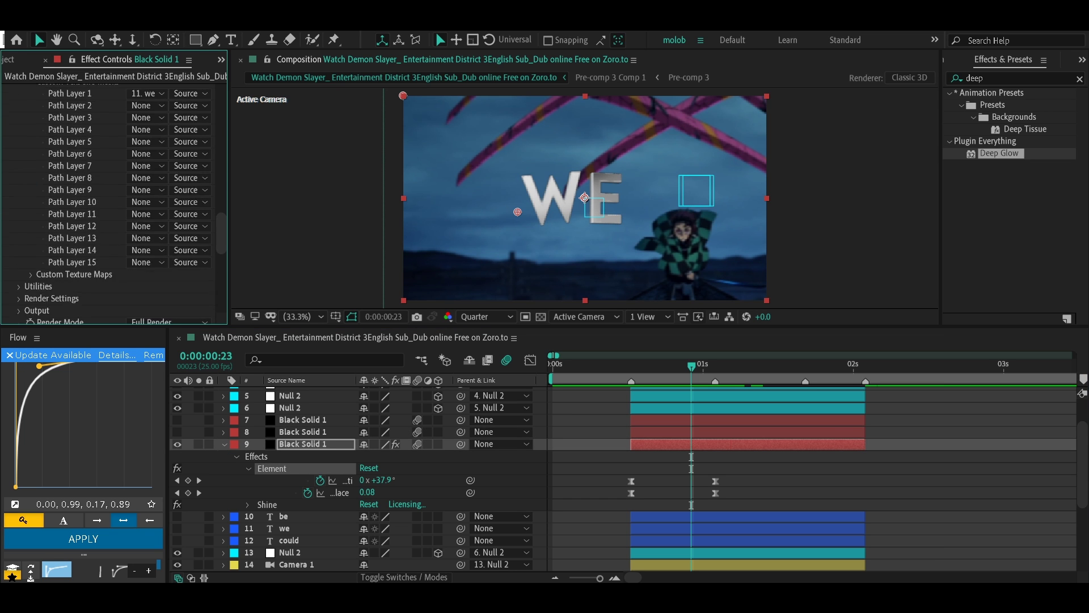
{"action": "left_click", "coordinate": [47, 303]}
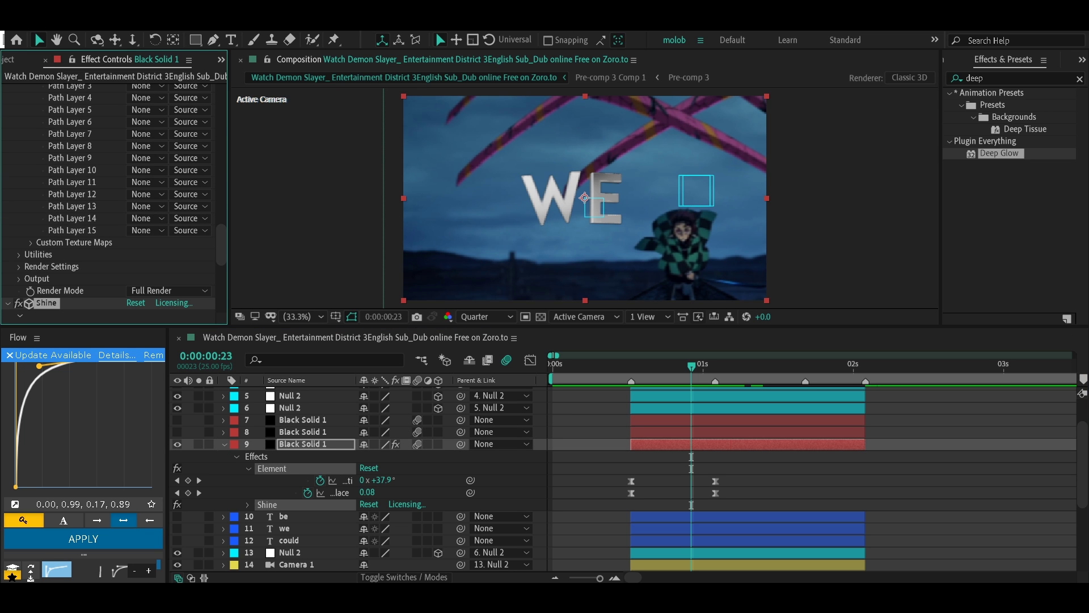
{"action": "left_click", "coordinate": [302, 431]}
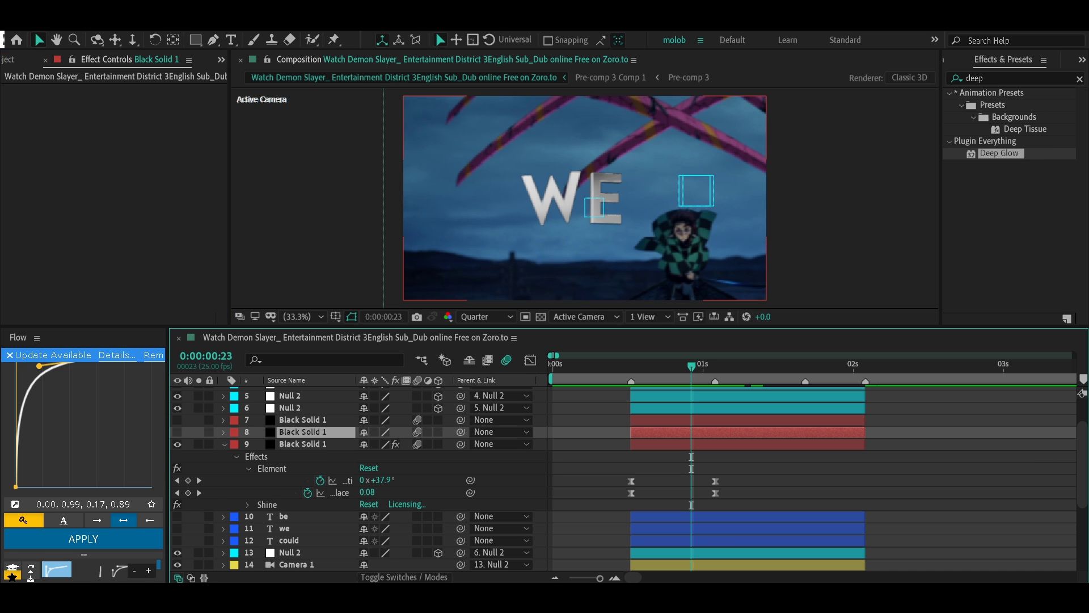
{"action": "key", "text": "ctrl+v"}
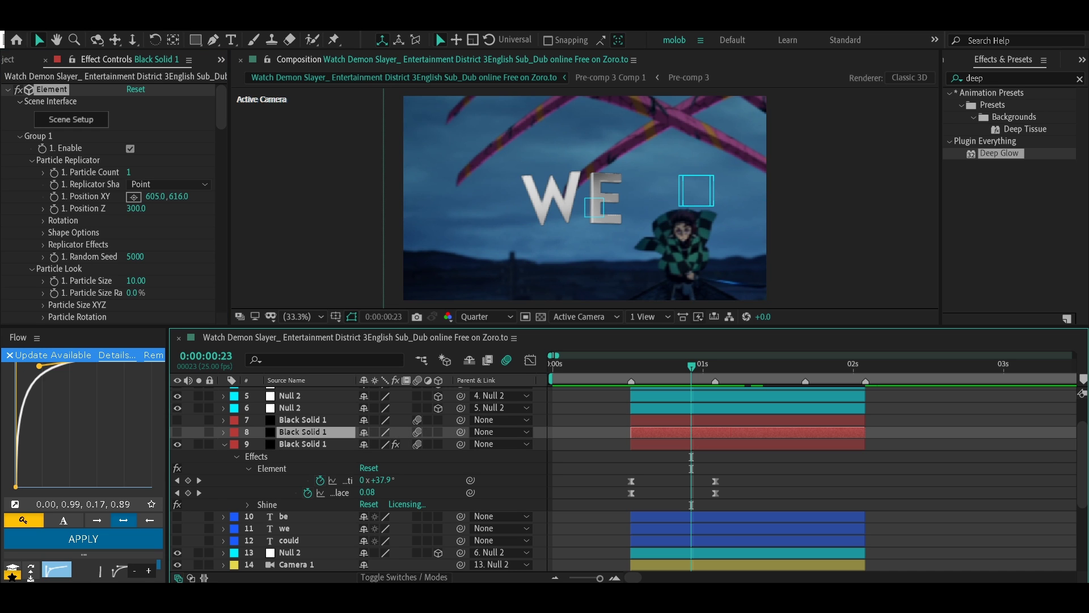
Set the pasted Element's Path Layer 1 to the '12. could' text layer.
{"action": "scroll", "coordinate": [108, 204], "scroll_direction": "down", "scroll_amount": 6}
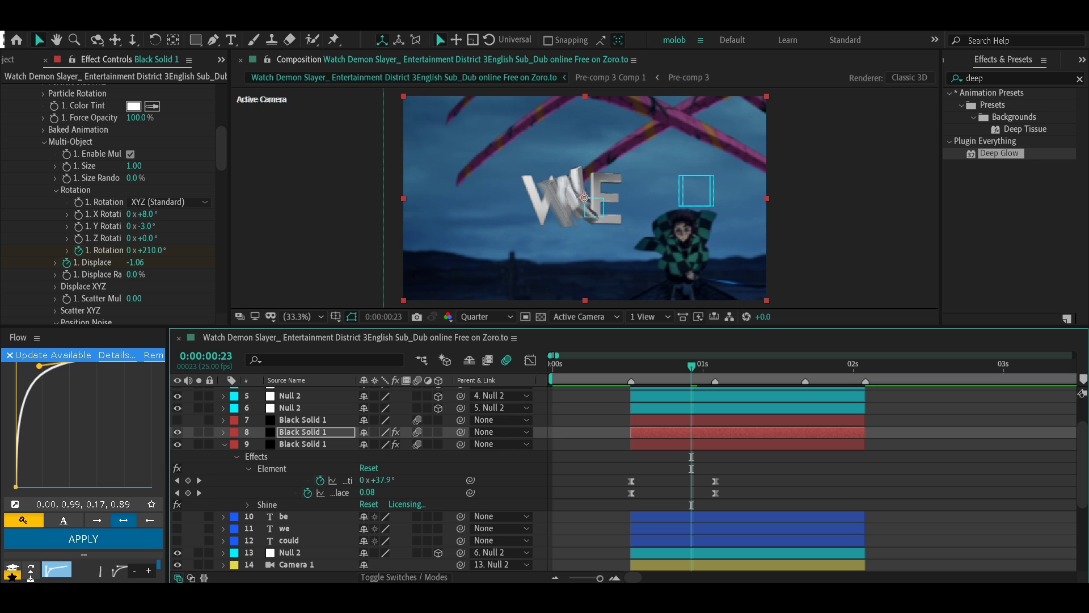
{"action": "key", "text": "space"}
{"action": "scroll", "coordinate": [107, 205], "scroll_direction": "down", "scroll_amount": 6}
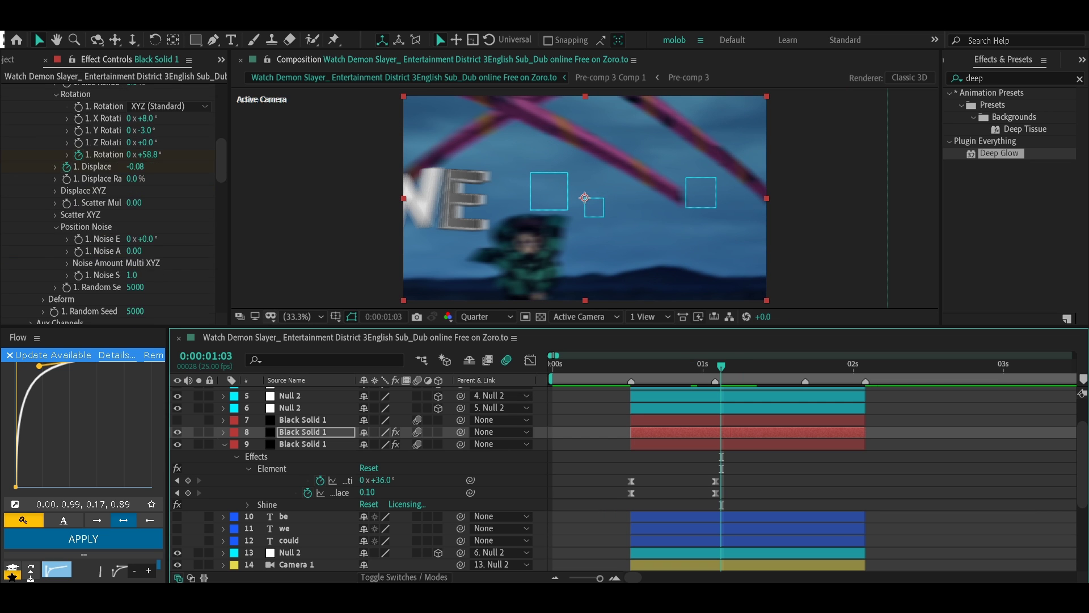
{"action": "scroll", "coordinate": [108, 204], "scroll_direction": "down", "scroll_amount": 2}
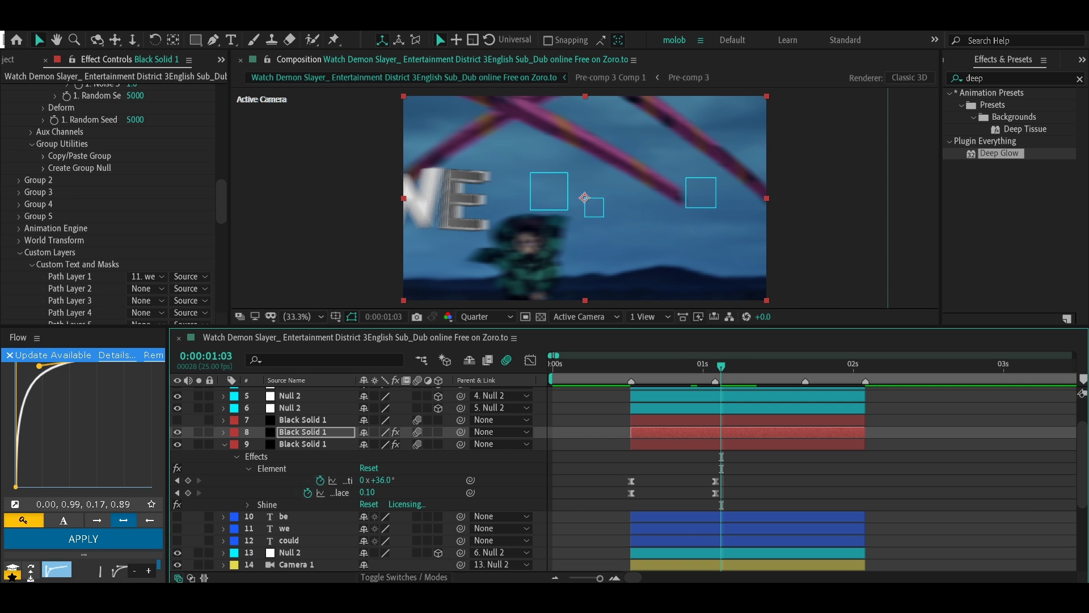
{"action": "scroll", "coordinate": [142, 244], "scroll_direction": "down", "scroll_amount": 1}
{"action": "left_click", "coordinate": [146, 244]}
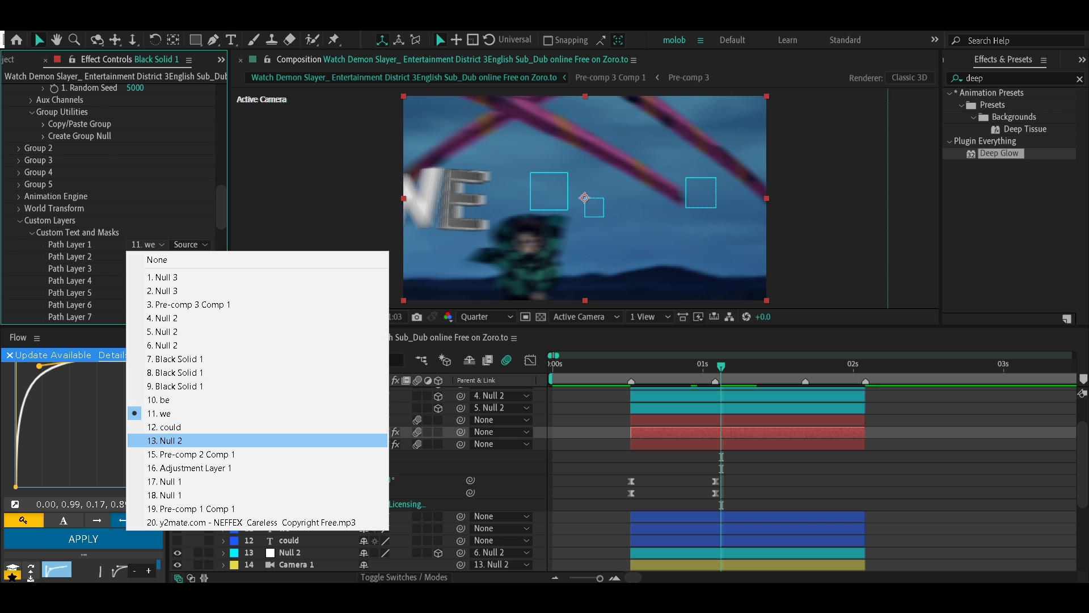
{"action": "left_click", "coordinate": [164, 427]}
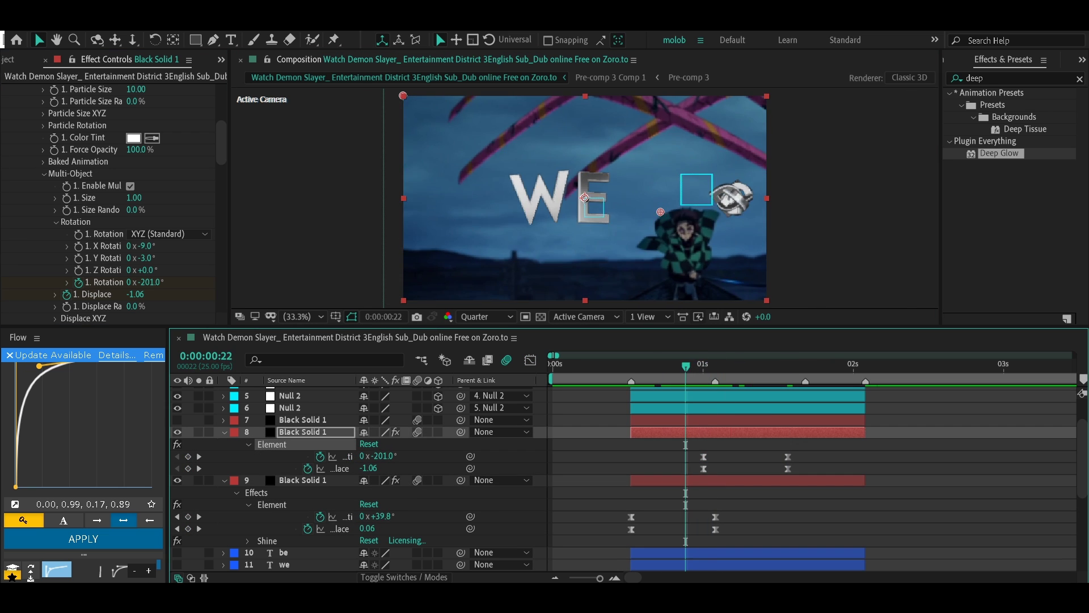
Keyframe layer 8's Opacity at 1:05 so COULD fades in from 0 to 100%, then check its curve.
{"action": "key", "text": "space"}
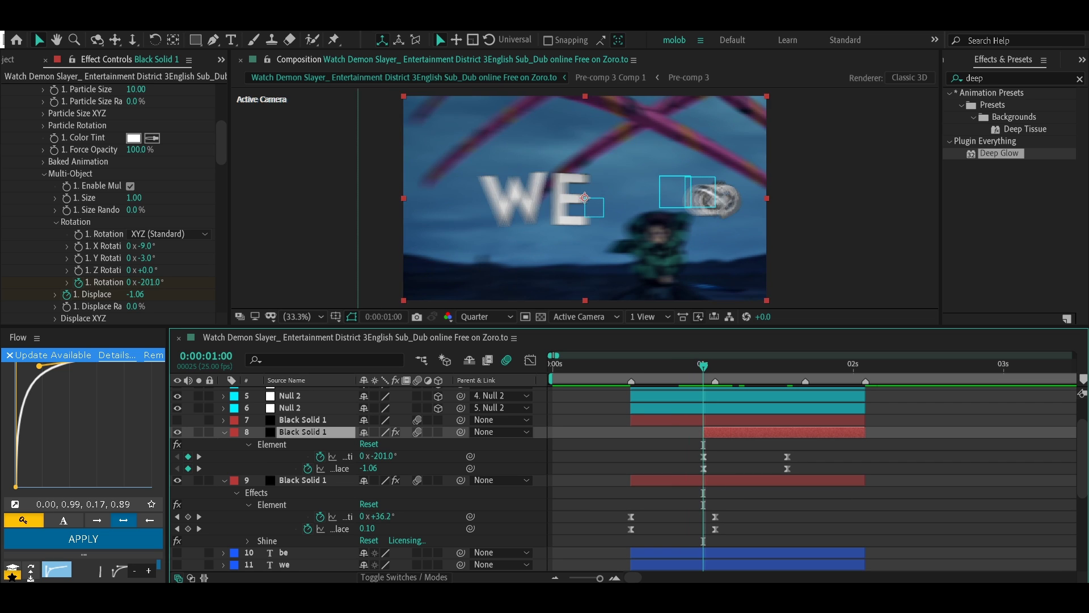
{"action": "key", "text": "t"}
{"action": "key", "text": "equal"}
{"action": "key", "text": "space"}
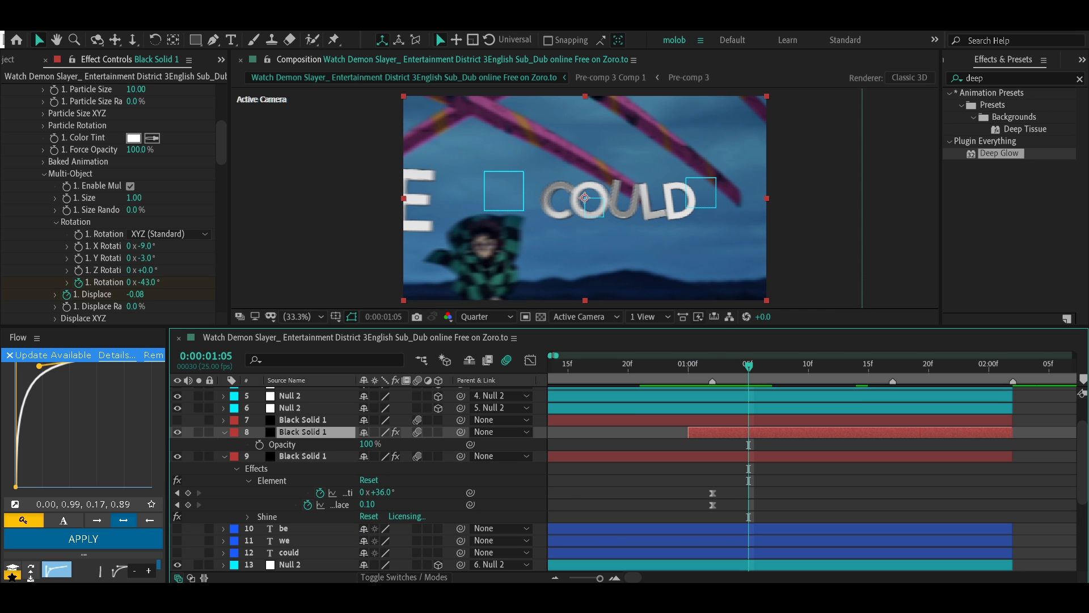
{"action": "key", "text": "alt+shift+t"}
{"action": "key", "text": "space"}
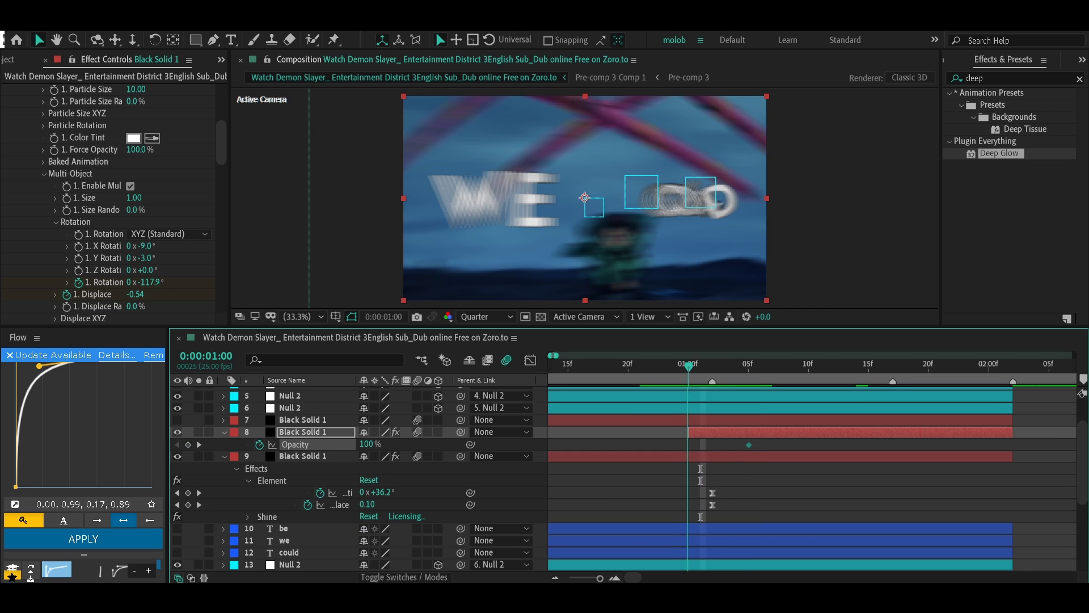
{"action": "key", "text": "space"}
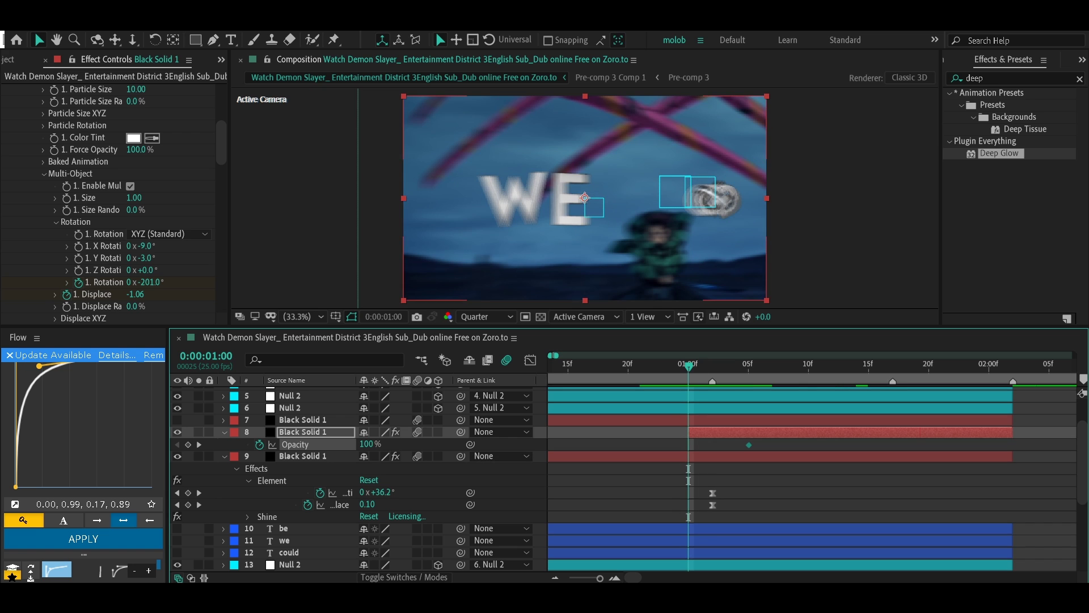
{"action": "key", "text": "F2"}
{"action": "key", "text": "shift+F3"}
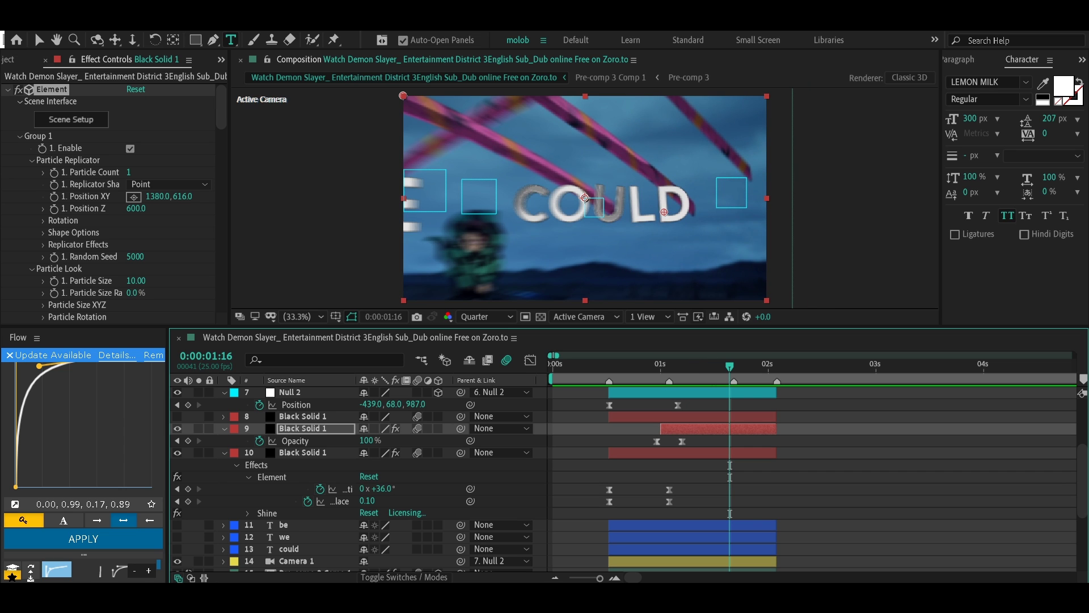
Paste the COULD layer's Element effect onto the new solid, layer 8, and reveal its keyframes.
{"action": "left_click", "coordinate": [302, 429]}
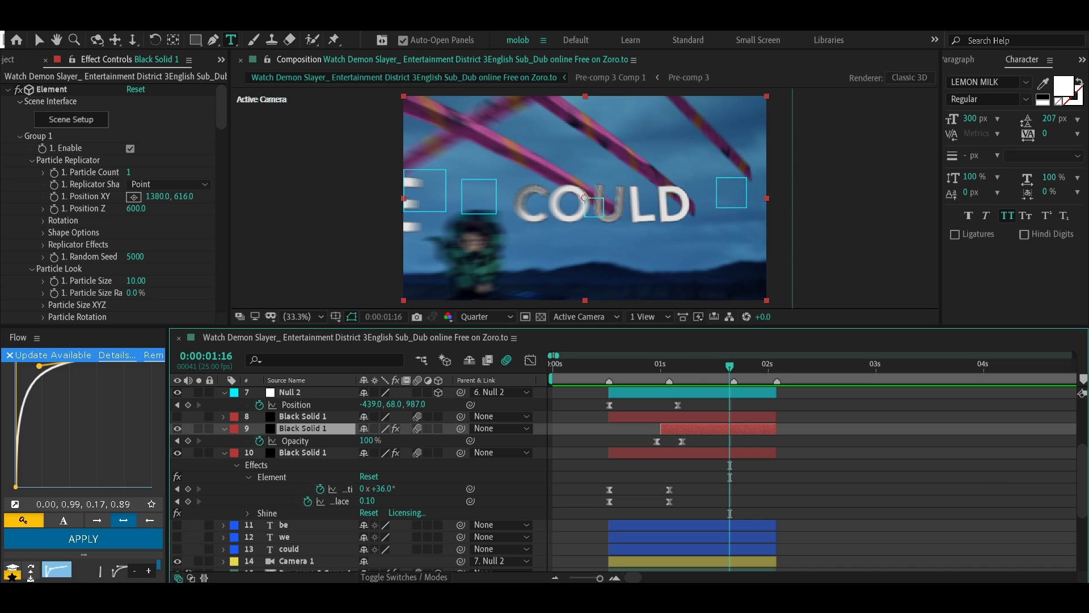
{"action": "left_click", "coordinate": [51, 89]}
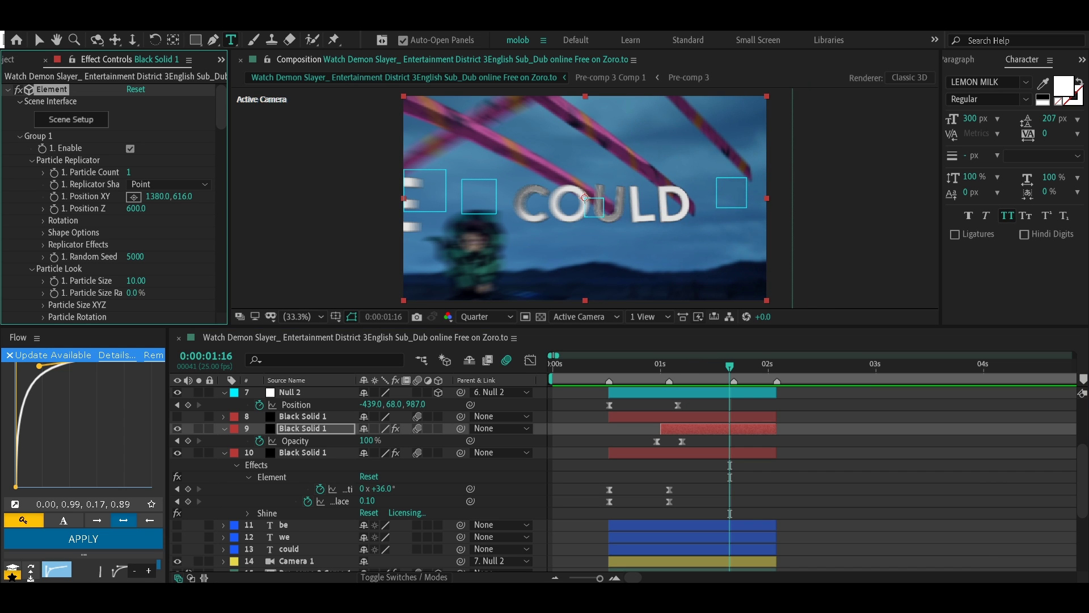
{"action": "left_click", "coordinate": [302, 416]}
{"action": "key", "text": "ctrl+v"}
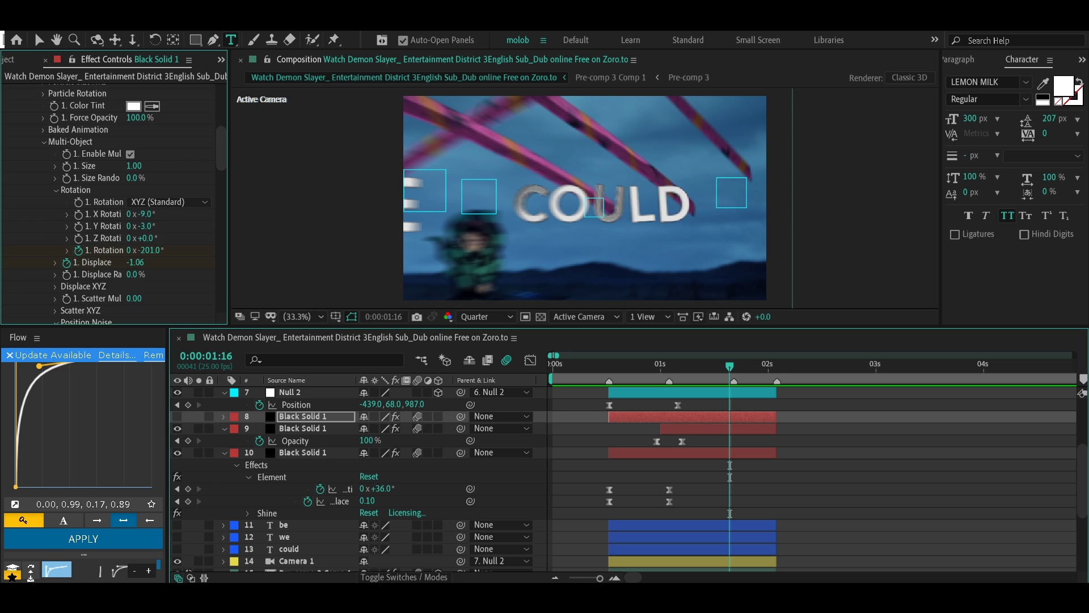
{"action": "scroll", "coordinate": [113, 199], "scroll_direction": "down", "scroll_amount": 10}
{"action": "key", "text": "u"}
{"action": "key", "text": "equal"}
{"action": "key", "text": "equal"}
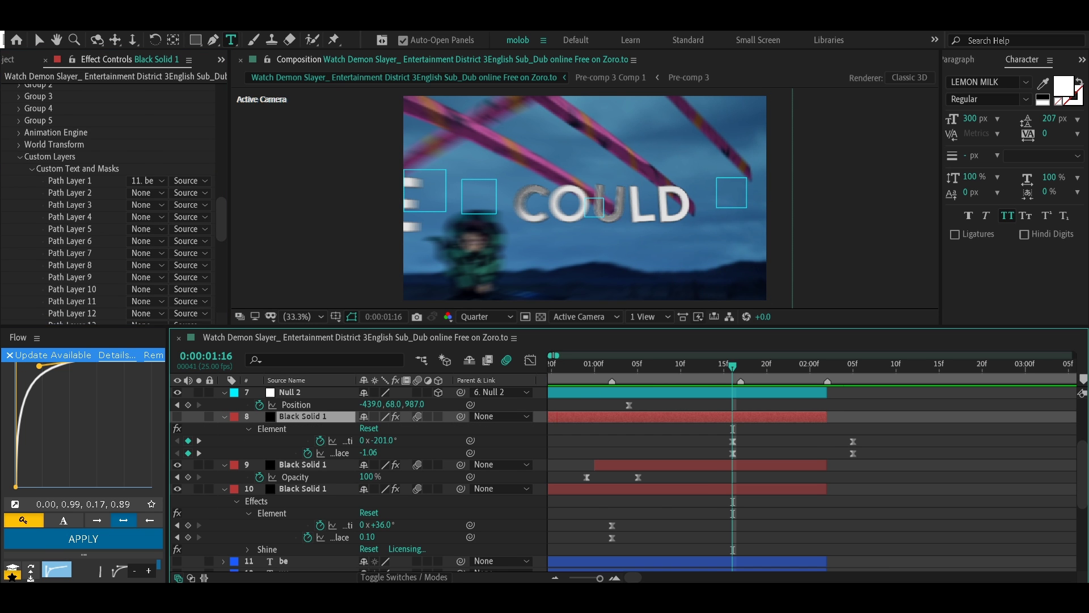
{"action": "key", "text": "Page_Down"}
{"action": "scroll", "coordinate": [113, 198], "scroll_direction": "up", "scroll_amount": 10}
Position the BE word between WE and COULD with Y 553 and Position Z -1500.
{"action": "left_click_drag", "start_coordinate": [162, 196], "coordinate": [125, 196]}
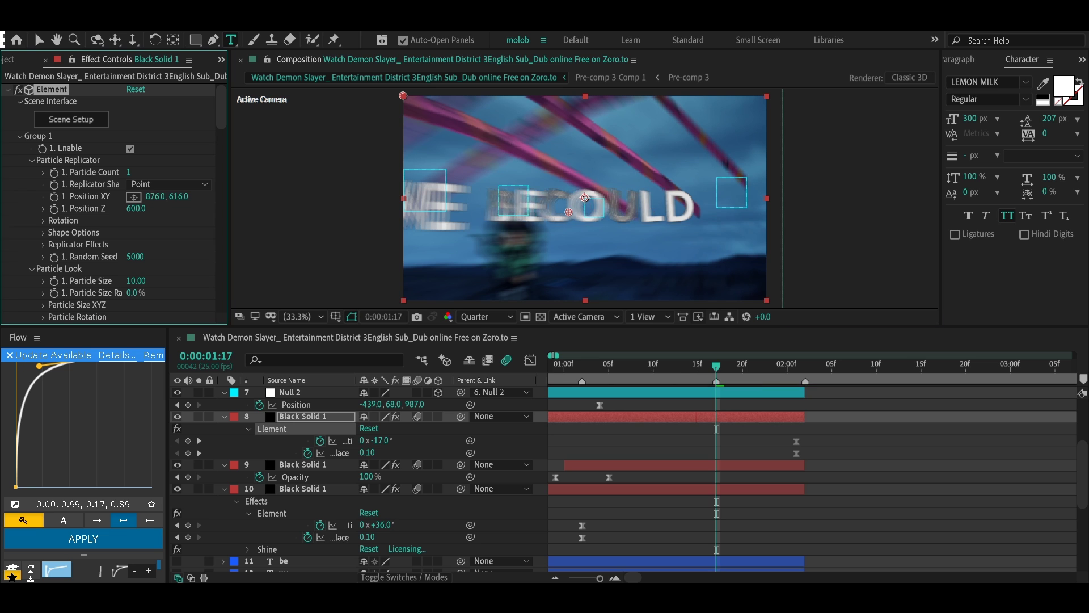
{"action": "key", "text": "Page_Down"}
{"action": "key", "text": "Page_Down"}
{"action": "key", "text": "Page_Down"}
{"action": "key", "text": "Page_Down"}
{"action": "key", "text": "Page_Down"}
{"action": "key", "text": "Page_Down"}
{"action": "key", "text": "Page_Down"}
{"action": "key", "text": "Page_Down"}
{"action": "left_click", "coordinate": [135, 208]}
{"action": "type", "text": "-300"}
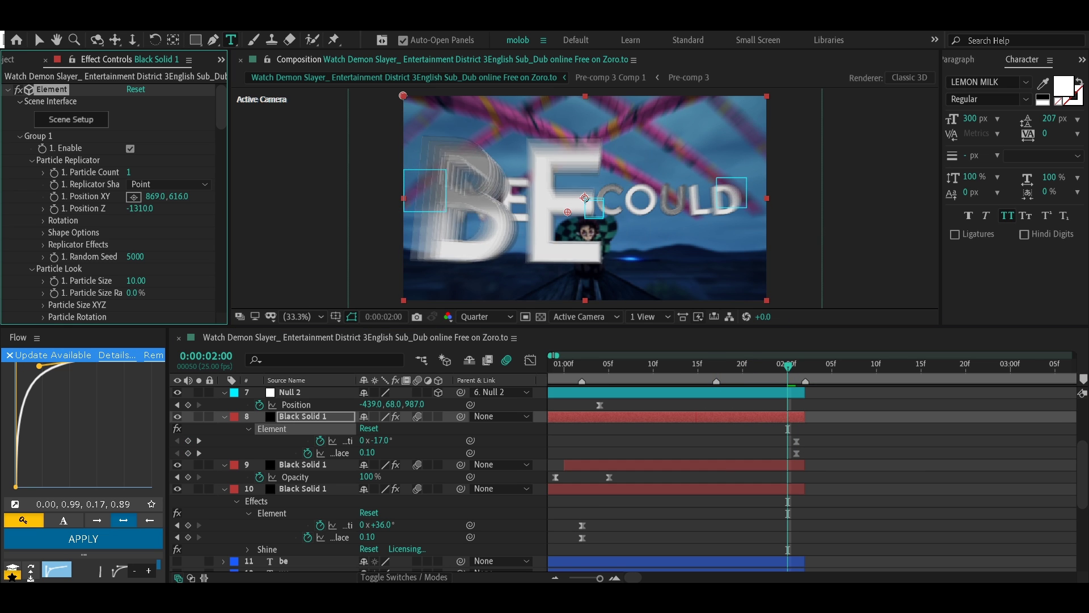
{"action": "key", "text": "Page_Up"}
{"action": "key", "text": "Page_Up"}
{"action": "key", "text": "Page_Up"}
{"action": "key", "text": "Page_Up"}
{"action": "left_click", "coordinate": [176, 196]}
{"action": "type", "text": "553"}
{"action": "key", "text": "Tab"}
{"action": "type", "text": "-1500"}
{"action": "key", "text": "Return"}
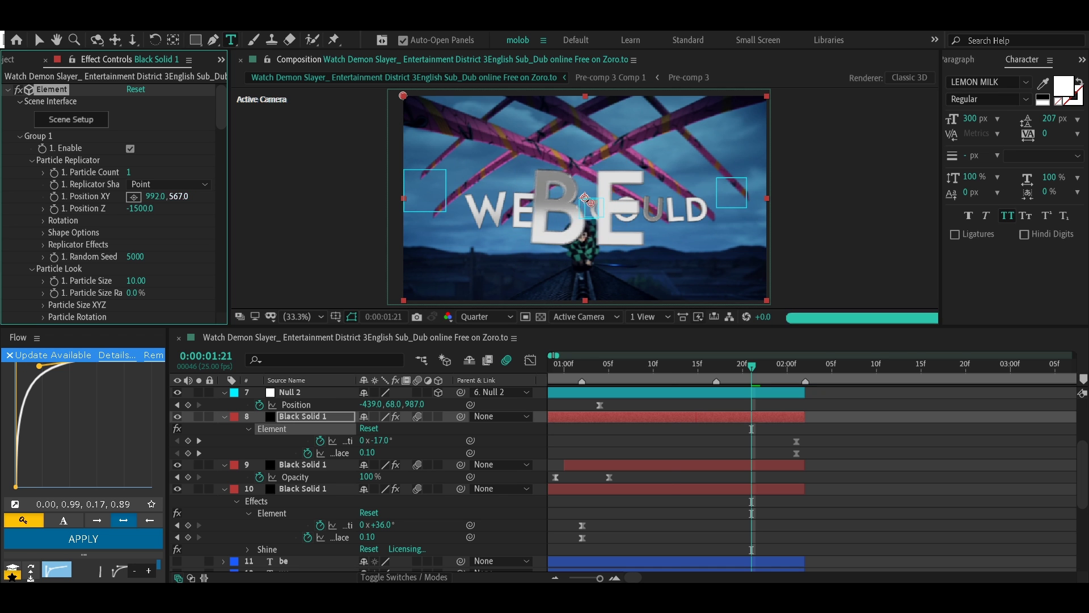
{"action": "key", "text": "Page_Up"}
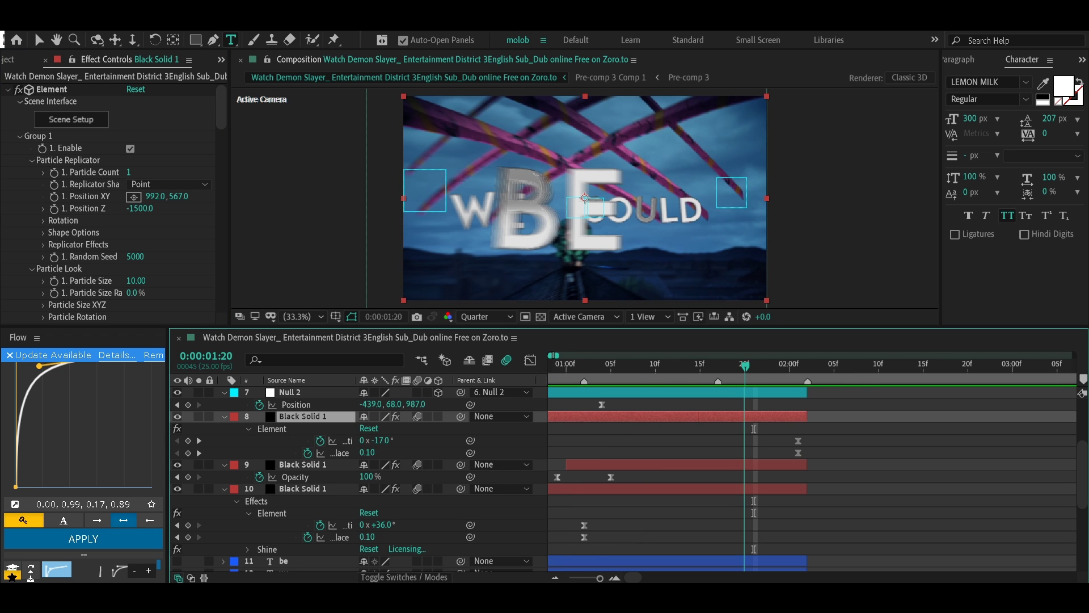
Keyframe BE's Multi-Object Rotation spin to 37 degrees at 1:22.
{"action": "key", "text": "Page_Down"}
{"action": "key", "text": "Page_Down"}
{"action": "scroll", "coordinate": [114, 199], "scroll_direction": "down", "scroll_amount": 5}
{"action": "mouse_move", "coordinate": [135, 282]}
{"action": "left_mouse_down"}
{"action": "mouse_move", "coordinate": [171, 282]}
{"action": "mouse_move", "coordinate": [154, 294]}
{"action": "mouse_move", "coordinate": [156, 282]}
{"action": "left_mouse_up"}
{"action": "key", "text": "Page_Up"}
{"action": "key", "text": "Page_Up"}
{"action": "key", "text": "Page_Up"}
{"action": "key", "text": "Page_Up"}
{"action": "key", "text": "Page_Up"}
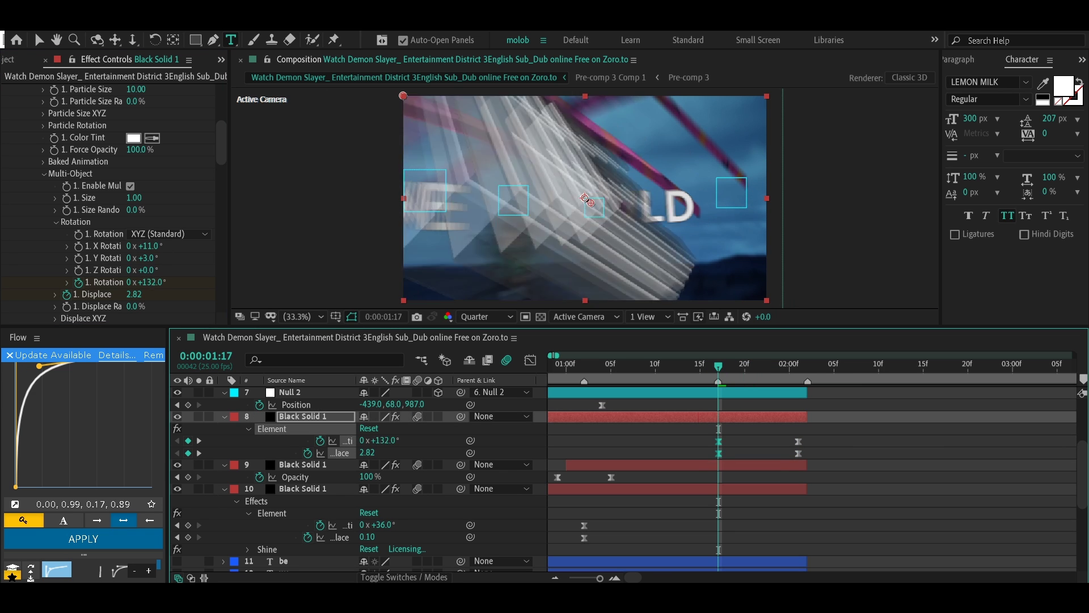
Ease BE's Displace keyframes in the Graph Editor and preview the word settling in around 1:20–1:22.
{"action": "left_click", "coordinate": [341, 452]}
{"action": "key", "text": "shift+F3"}
{"action": "key", "text": "Page_Down"}
{"action": "key", "text": "Page_Down"}
{"action": "key", "text": "Page_Down"}
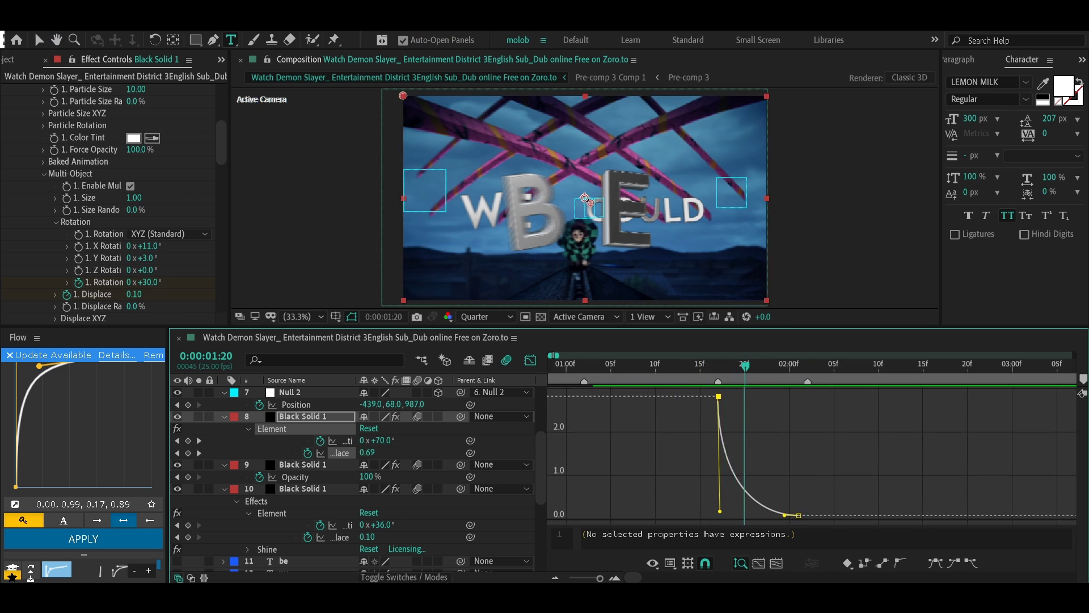
{"action": "key", "text": "shift+F3"}
{"action": "key", "text": "space"}
{"action": "key", "text": "space"}
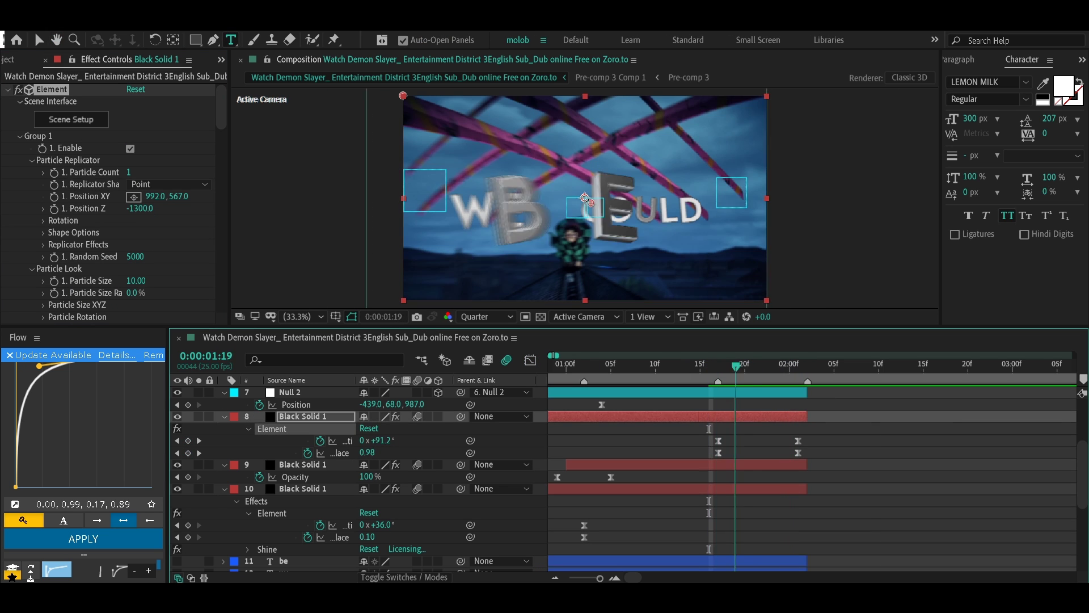
{"action": "key", "text": "Page_Down"}
{"action": "key", "text": "Page_Down"}
{"action": "key", "text": "shift+F3"}
{"action": "key", "text": "Page_Up"}
{"action": "key", "text": "shift+F3"}
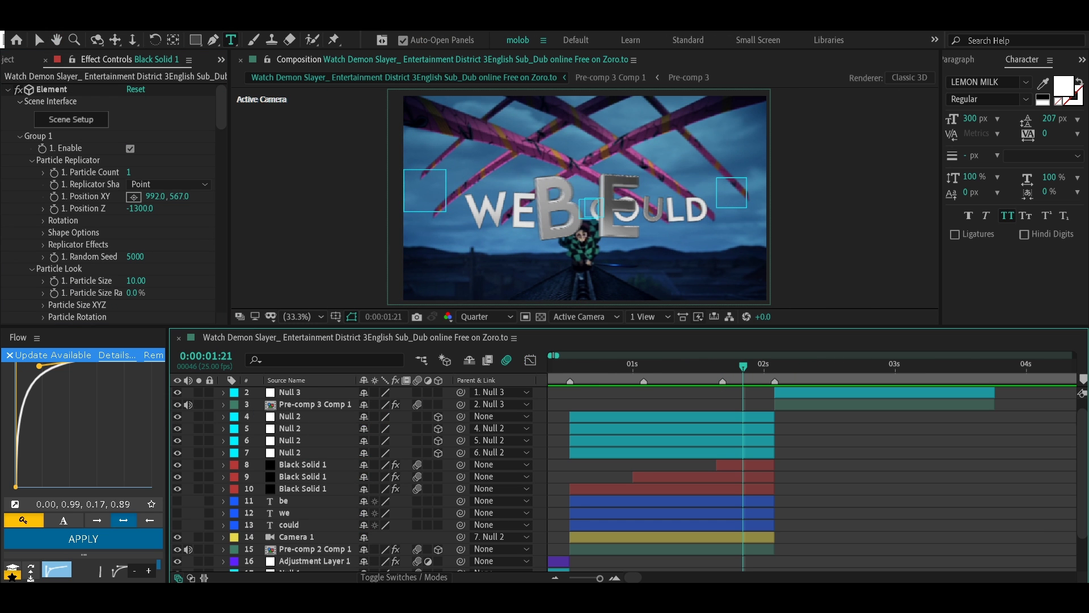